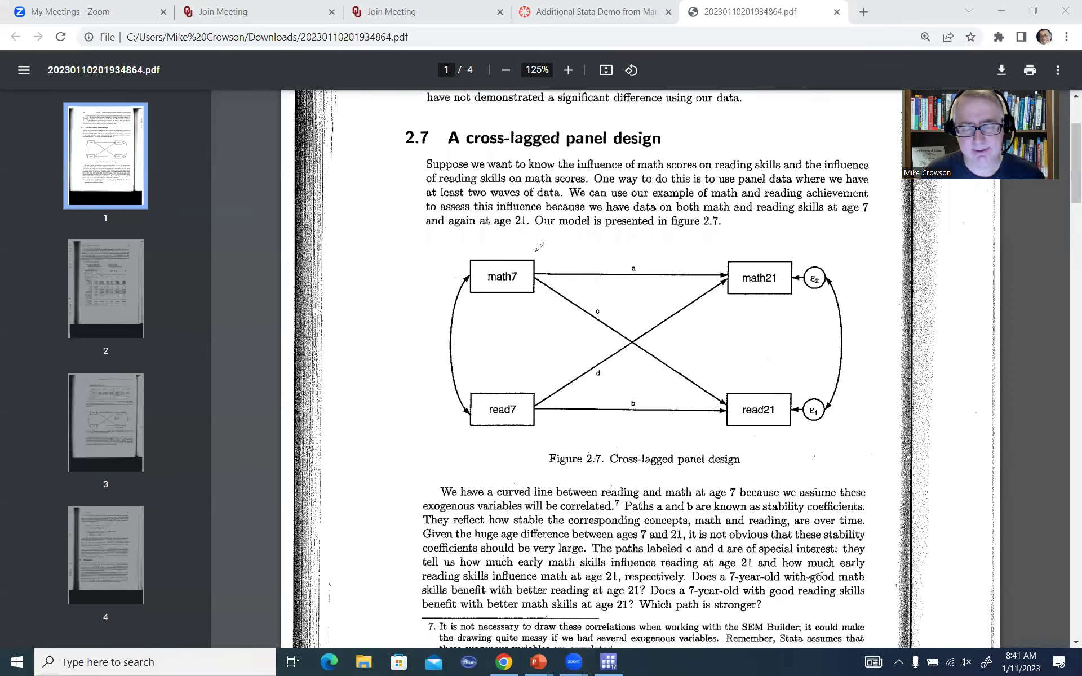
Annotate the Figure 2.7 path diagram with blue check marks above math7, read7, math21 and read21
{"action": "left_click_drag", "start_coordinate": [530, 251], "coordinate": [539, 240]}
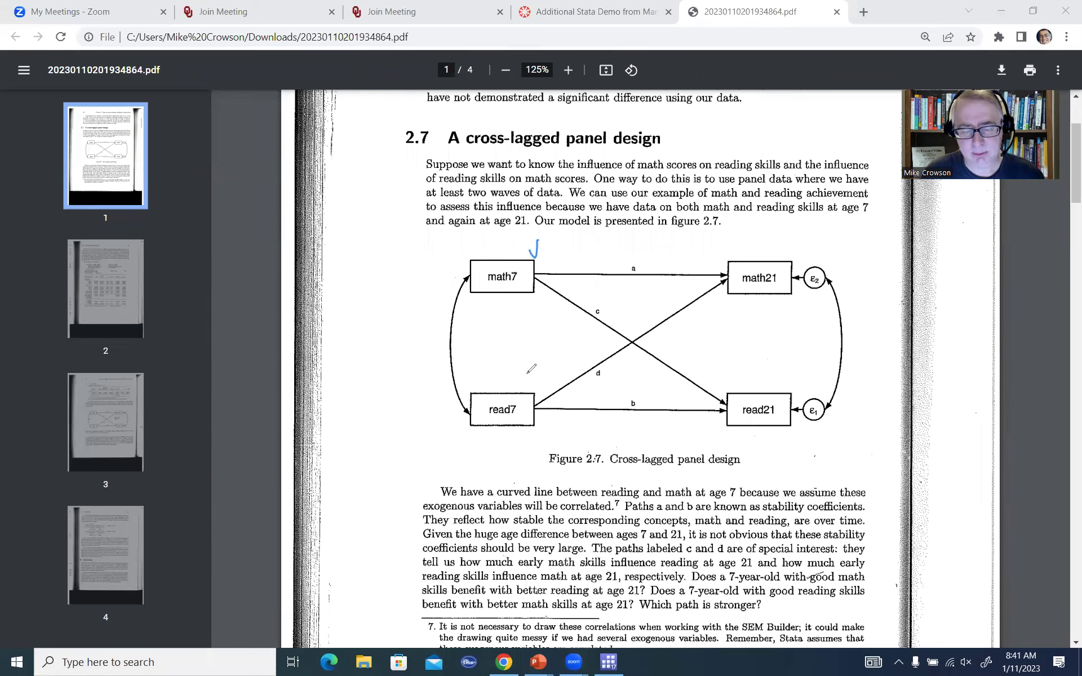
{"action": "left_click_drag", "start_coordinate": [527, 382], "coordinate": [536, 371]}
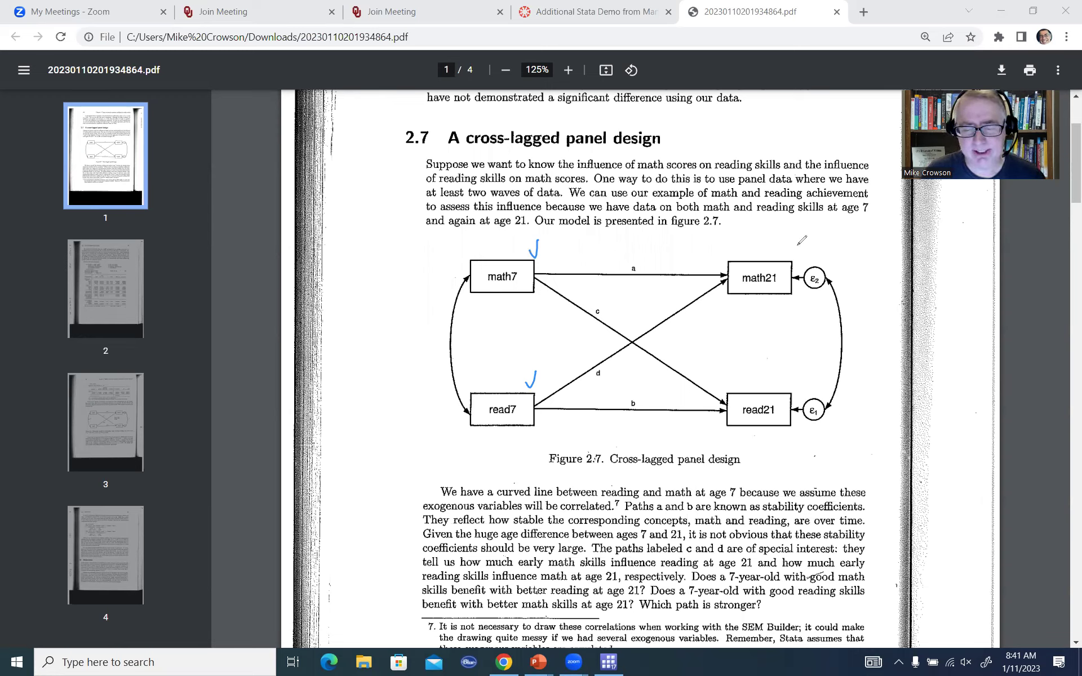
{"action": "left_click_drag", "start_coordinate": [779, 253], "coordinate": [787, 239]}
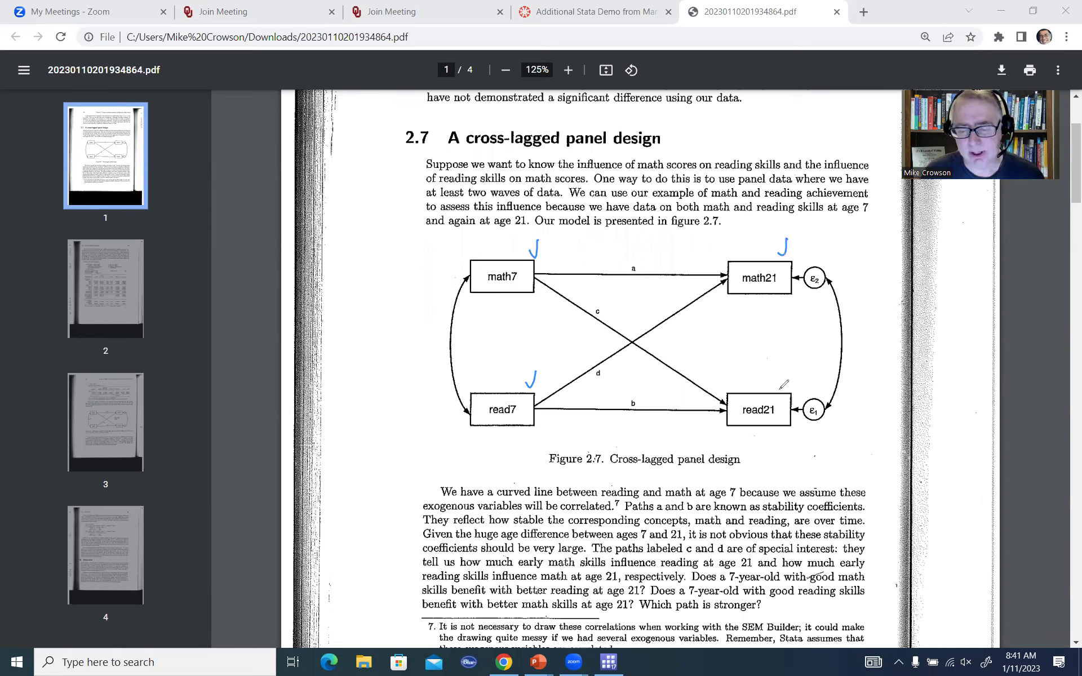
{"action": "left_click_drag", "start_coordinate": [780, 386], "coordinate": [788, 370]}
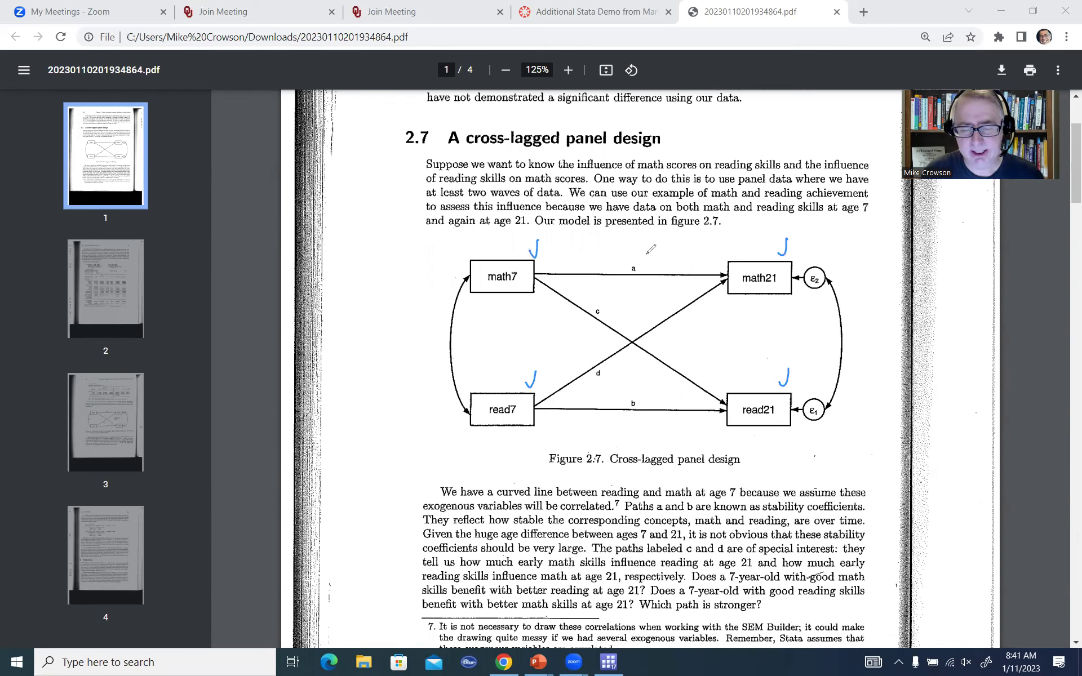
Circle path labels a, b, c and d in Figure 2.7 and add down-arrow strokes above math7, math21 and read7
{"action": "mouse_move", "coordinate": [631, 260]}
{"action": "left_mouse_down"}
{"action": "mouse_move", "coordinate": [641, 264]}
{"action": "mouse_move", "coordinate": [620, 261]}
{"action": "left_mouse_up"}
{"action": "mouse_move", "coordinate": [631, 390]}
{"action": "left_mouse_down"}
{"action": "mouse_move", "coordinate": [638, 408]}
{"action": "mouse_move", "coordinate": [635, 386]}
{"action": "left_mouse_up"}
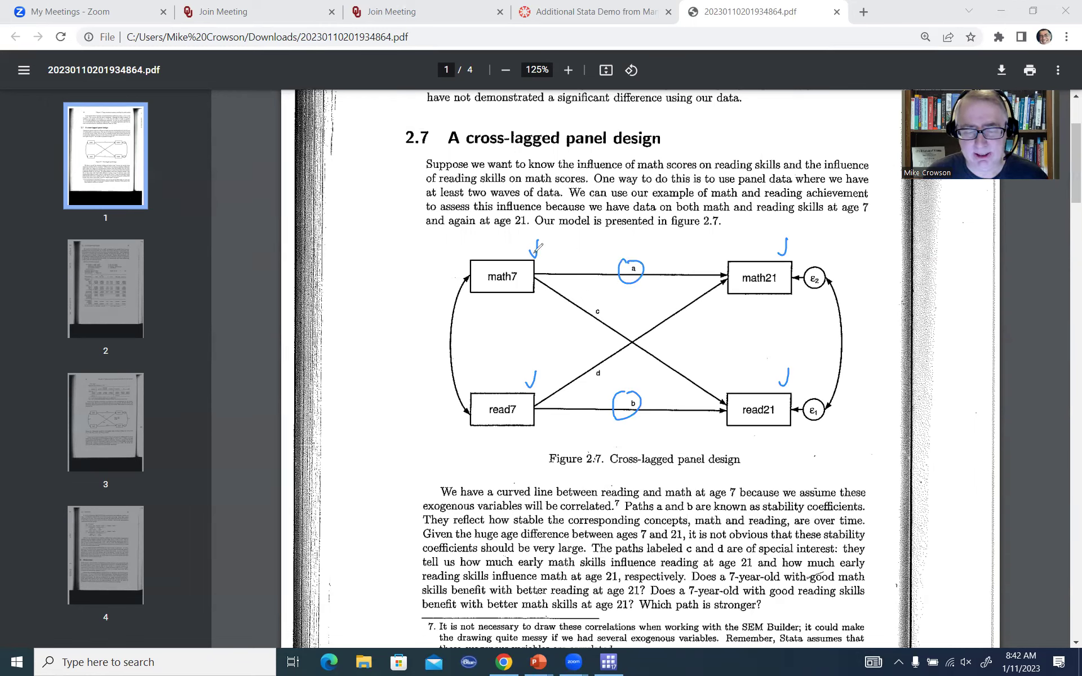
{"action": "mouse_move", "coordinate": [531, 249]}
{"action": "left_mouse_down"}
{"action": "mouse_move", "coordinate": [534, 260]}
{"action": "mouse_move", "coordinate": [539, 234]}
{"action": "mouse_move", "coordinate": [537, 249]}
{"action": "left_mouse_up"}
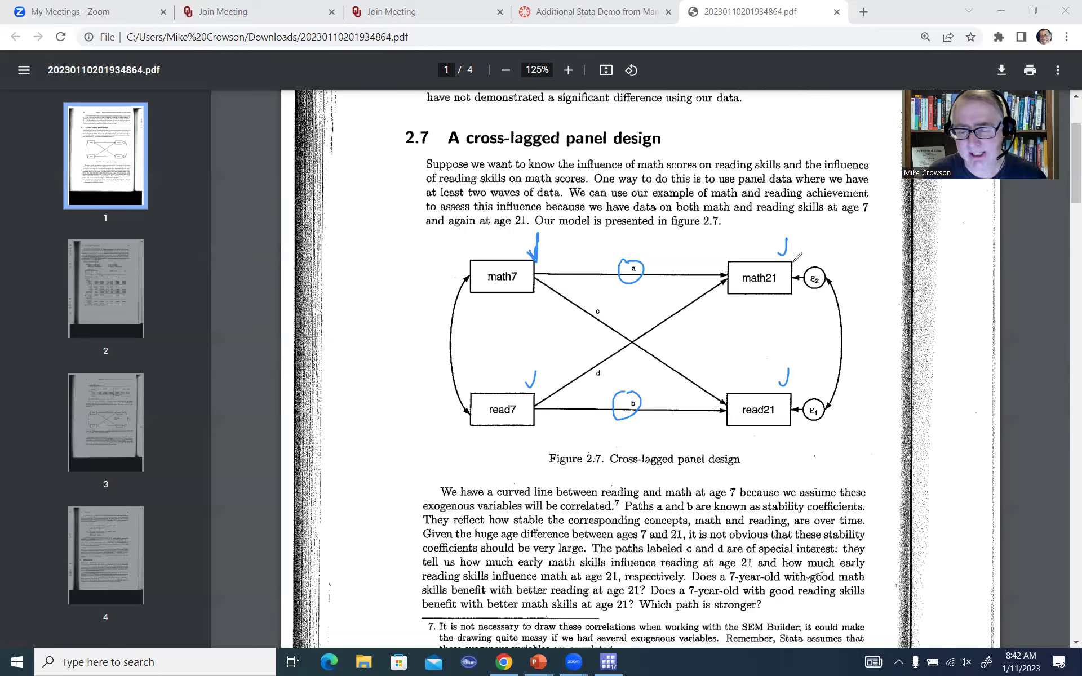
{"action": "mouse_move", "coordinate": [780, 252]}
{"action": "left_mouse_down"}
{"action": "mouse_move", "coordinate": [785, 239]}
{"action": "mouse_move", "coordinate": [784, 259]}
{"action": "left_mouse_up"}
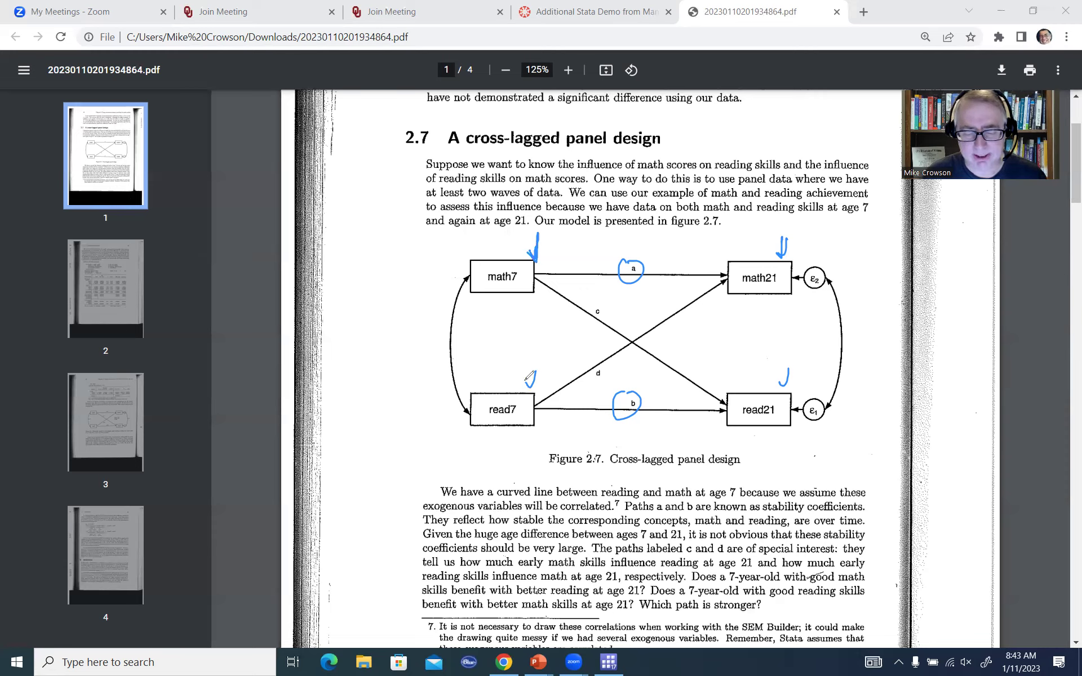
{"action": "left_click_drag", "start_coordinate": [525, 384], "coordinate": [537, 368]}
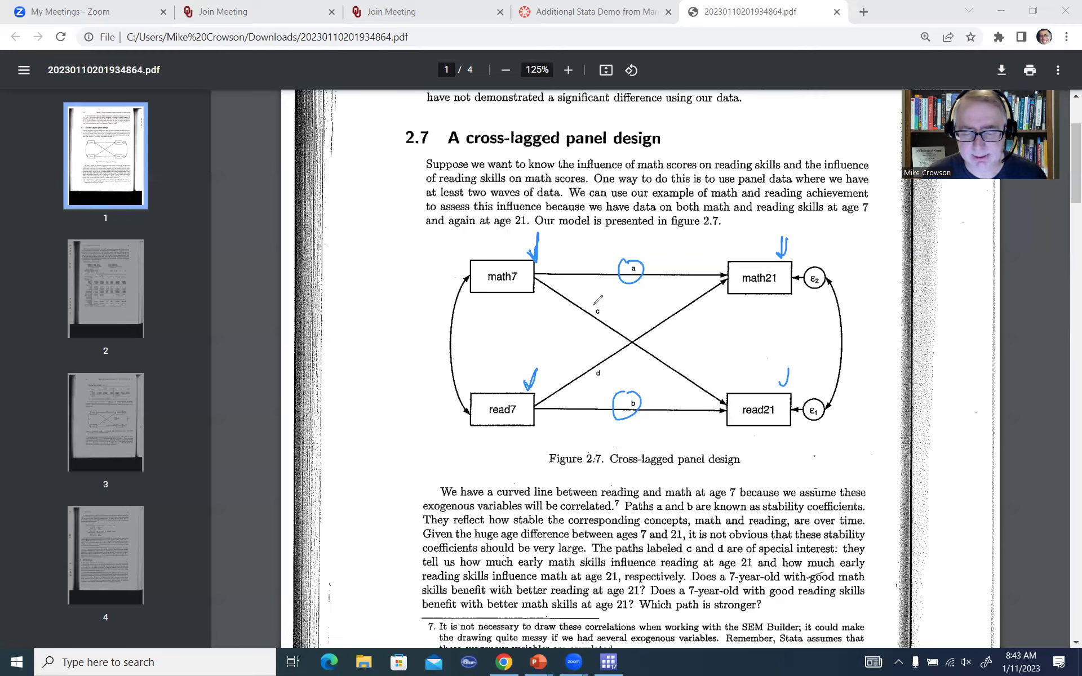
{"action": "mouse_move", "coordinate": [590, 303]}
{"action": "left_mouse_down"}
{"action": "mouse_move", "coordinate": [587, 326]}
{"action": "mouse_move", "coordinate": [592, 302]}
{"action": "left_mouse_up"}
{"action": "left_click_drag", "start_coordinate": [596, 359], "coordinate": [586, 363]}
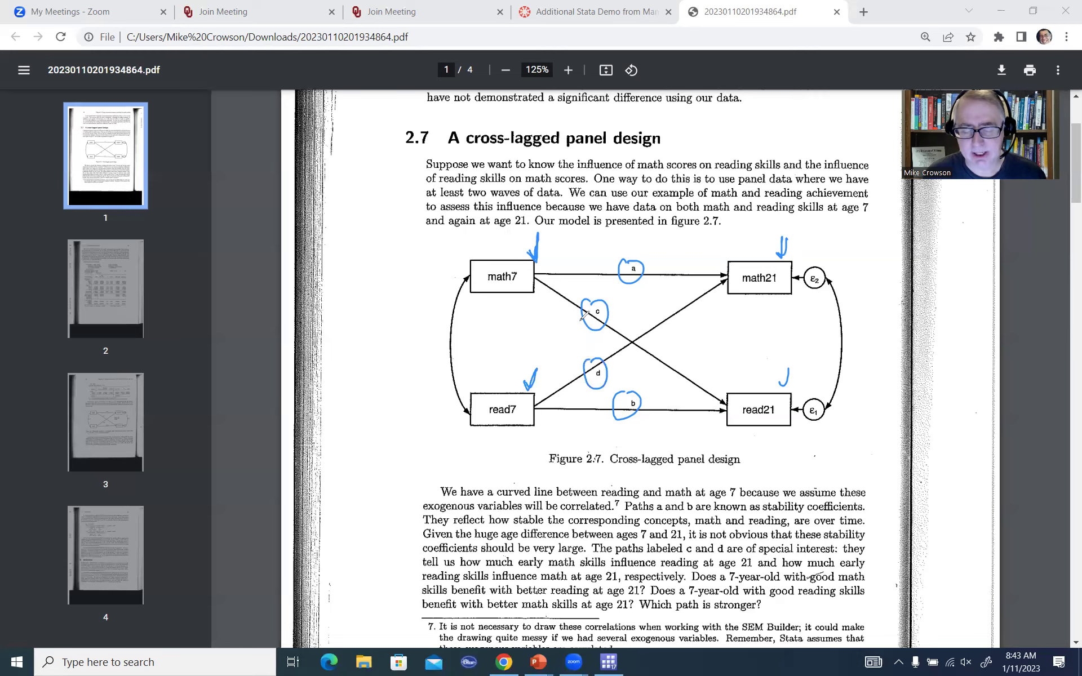
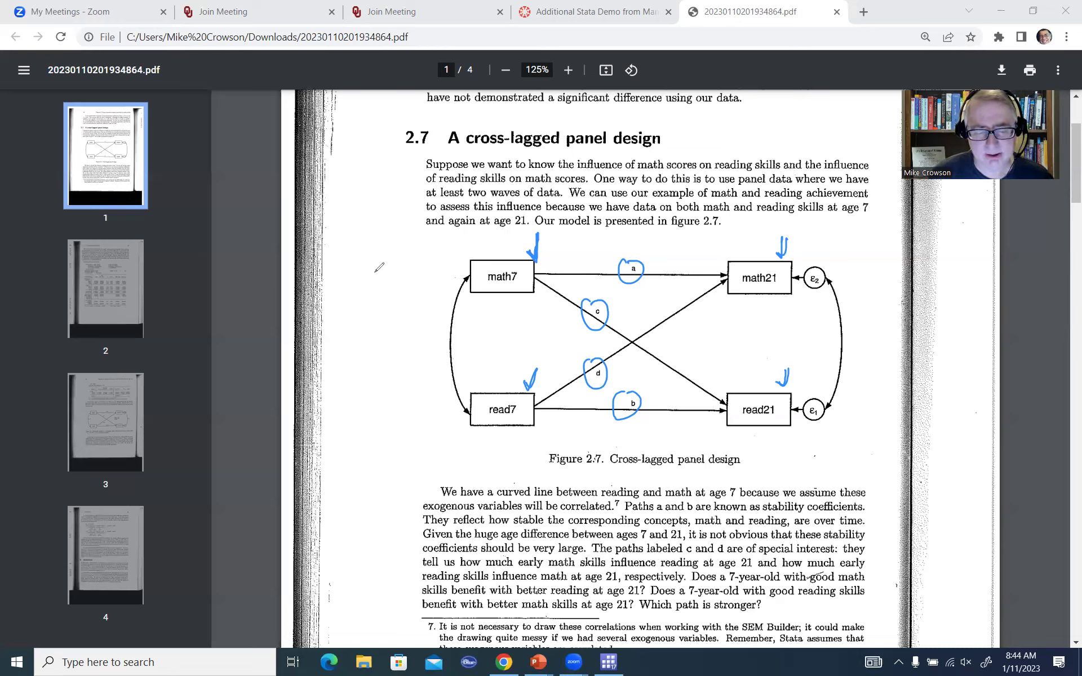
Sketch a small path model beside Figure 2.7 with boxed m7 pointing to boxed m21 and a circled error term e
{"action": "mouse_move", "coordinate": [357, 255]}
{"action": "left_mouse_down"}
{"action": "mouse_move", "coordinate": [370, 268]}
{"action": "mouse_move", "coordinate": [444, 245]}
{"action": "mouse_move", "coordinate": [455, 255]}
{"action": "left_mouse_up"}
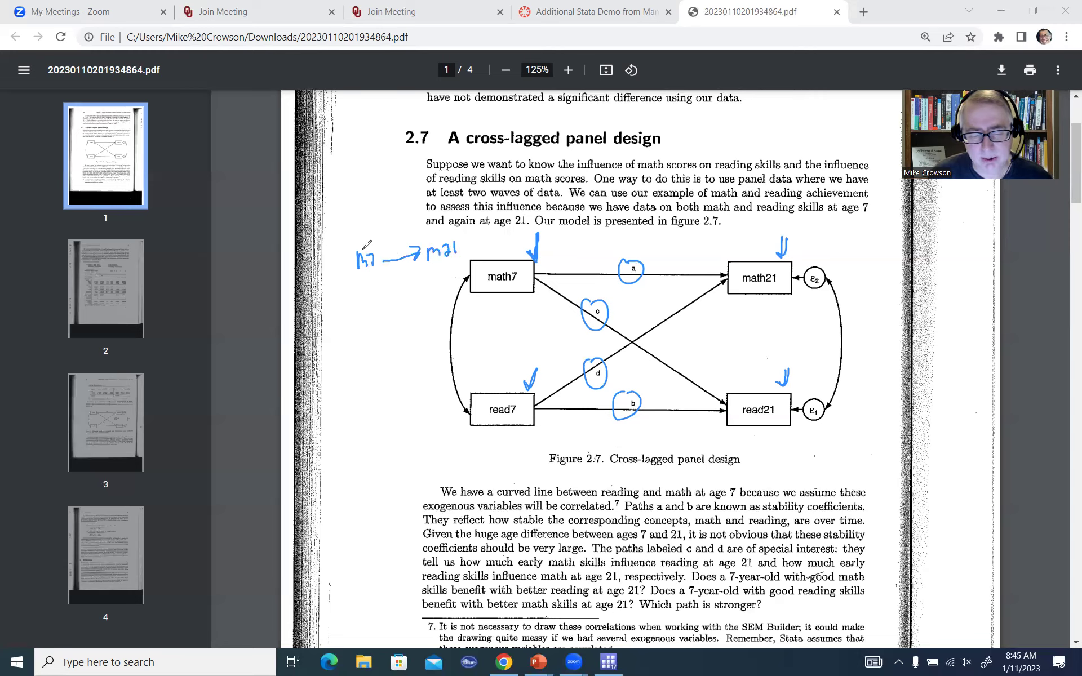
{"action": "mouse_move", "coordinate": [381, 248]}
{"action": "left_mouse_down"}
{"action": "mouse_move", "coordinate": [383, 272]}
{"action": "mouse_move", "coordinate": [348, 273]}
{"action": "mouse_move", "coordinate": [458, 258]}
{"action": "left_mouse_up"}
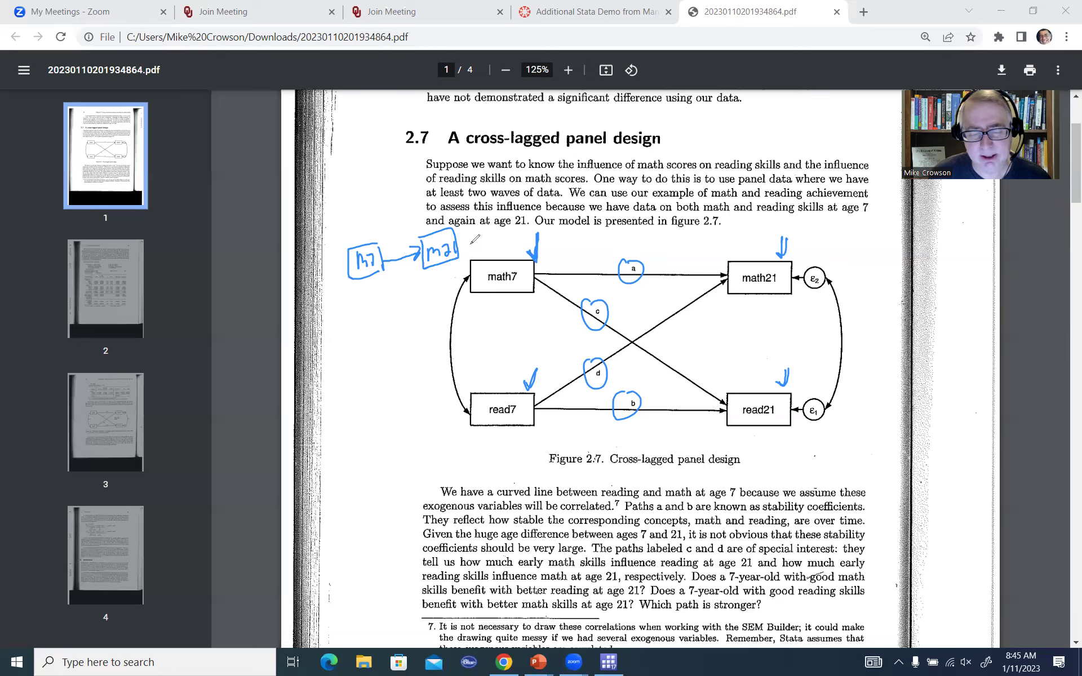
{"action": "left_click_drag", "start_coordinate": [471, 241], "coordinate": [481, 239]}
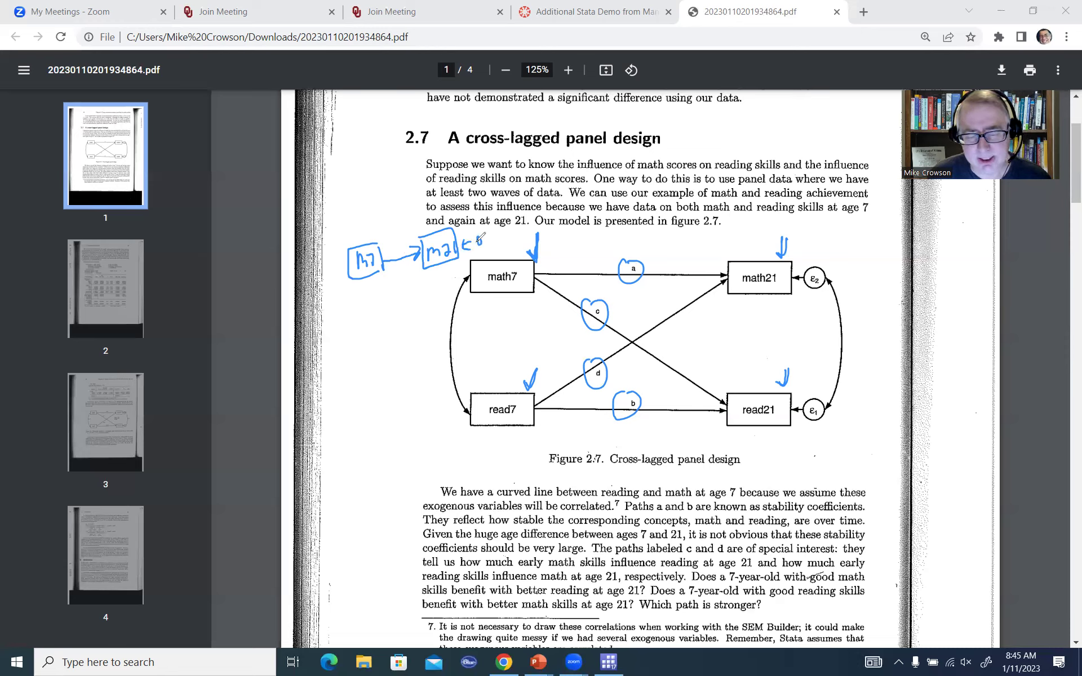
{"action": "left_click_drag", "start_coordinate": [477, 242], "coordinate": [484, 246]}
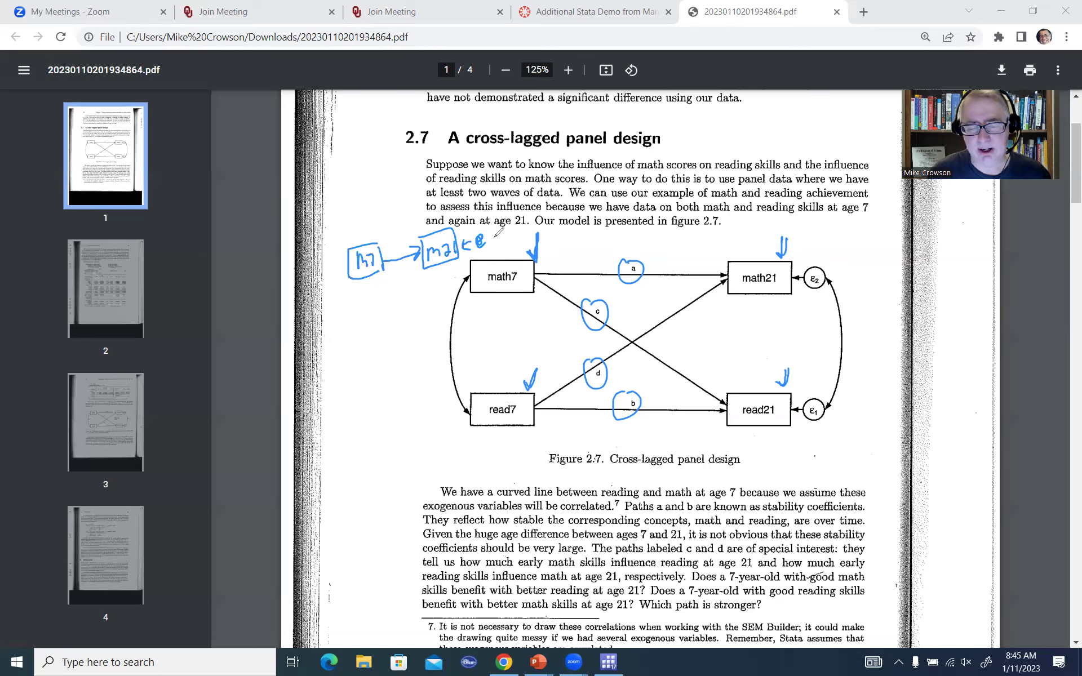
{"action": "mouse_move", "coordinate": [491, 234]}
{"action": "left_mouse_down"}
{"action": "mouse_move", "coordinate": [482, 250]}
{"action": "mouse_move", "coordinate": [496, 230]}
{"action": "left_mouse_up"}
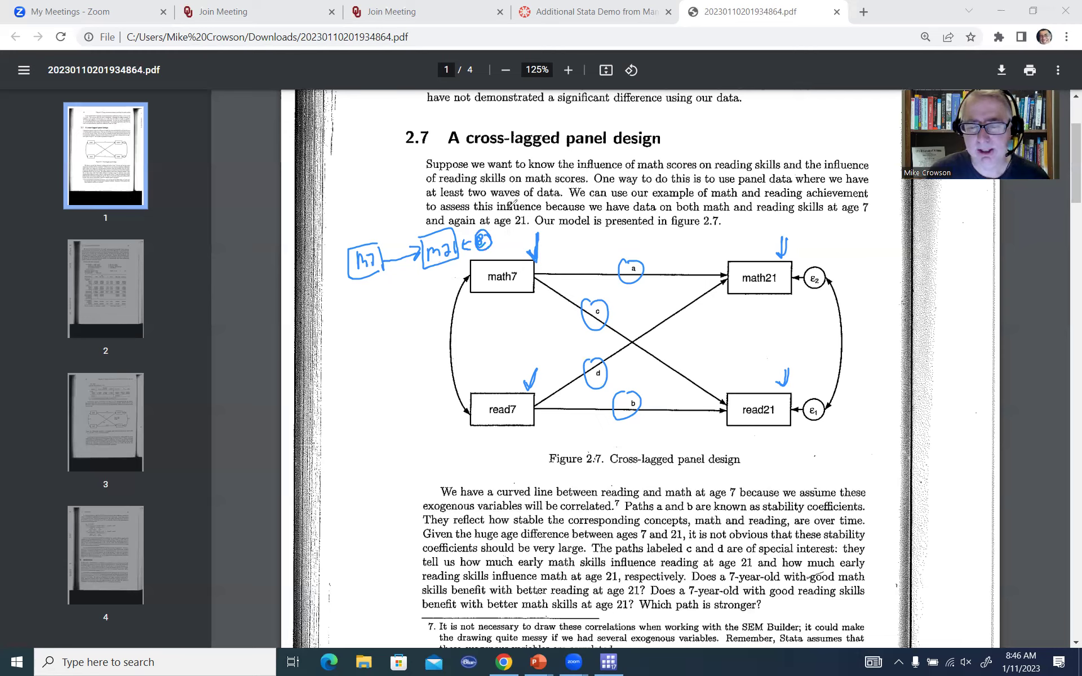
Clear all drawn annotations and check-mark the curved arrows linking math7 with read7 and the two error terms
{"action": "key", "text": "Escape"}
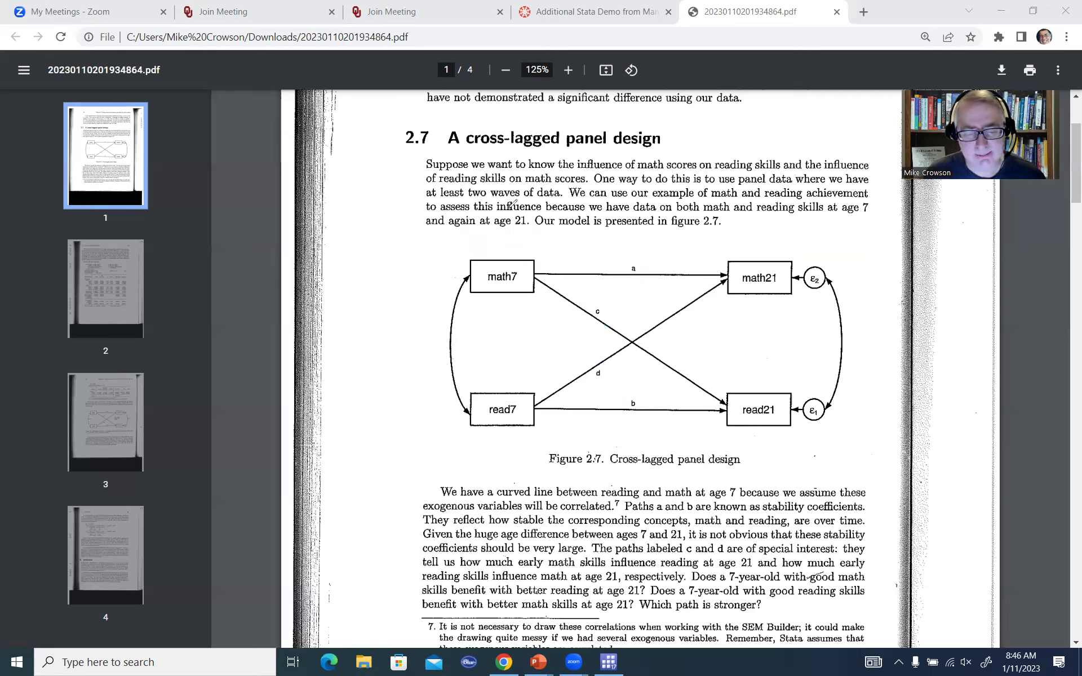
{"action": "left_click_drag", "start_coordinate": [432, 336], "coordinate": [442, 327]}
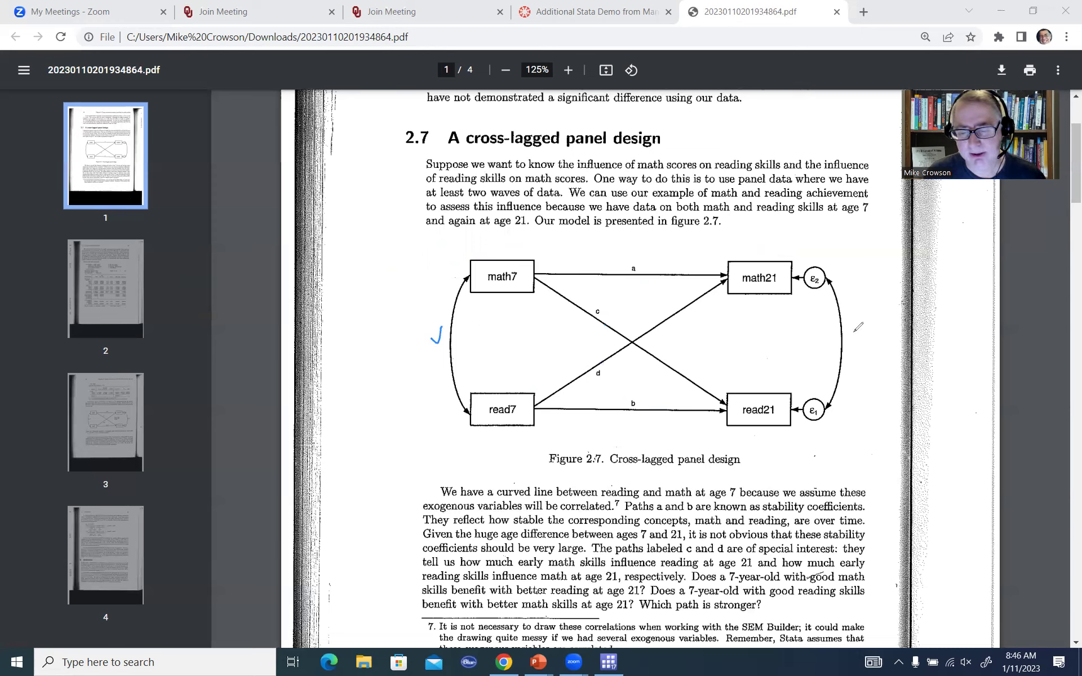
{"action": "left_click_drag", "start_coordinate": [850, 325], "coordinate": [861, 320]}
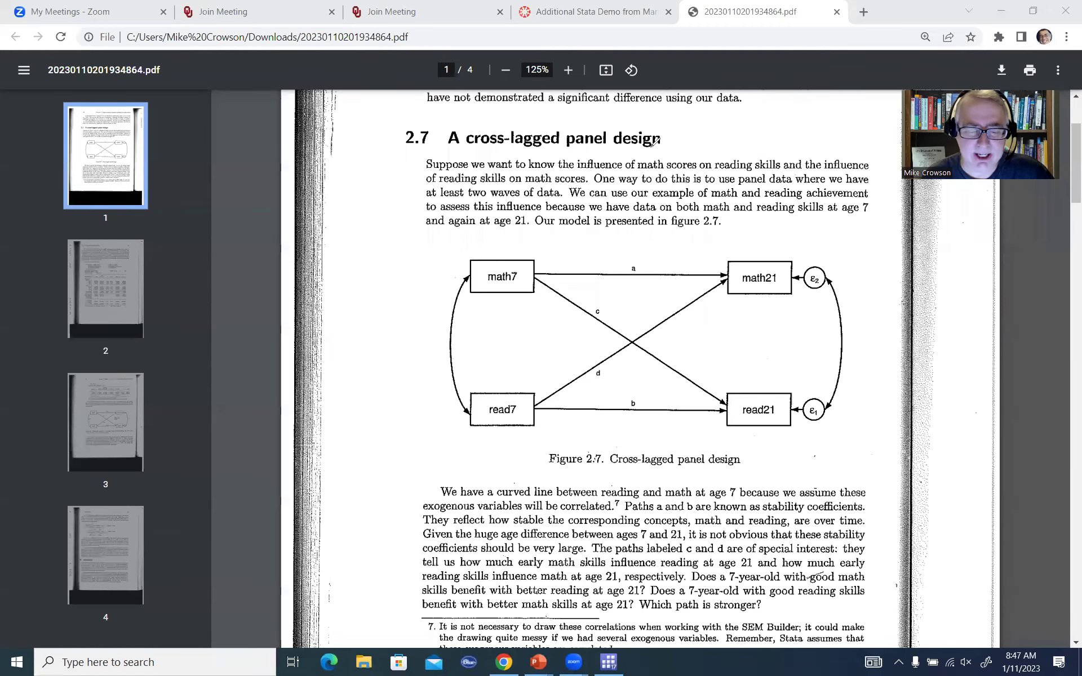
Review the sem commands, standardized estimates, equation-level goodness of fit and Figure 2.8 in the PDF, and return to Figure 2.7
{"action": "scroll", "coordinate": [559, 345], "scroll_direction": "down", "scroll_amount": 15}
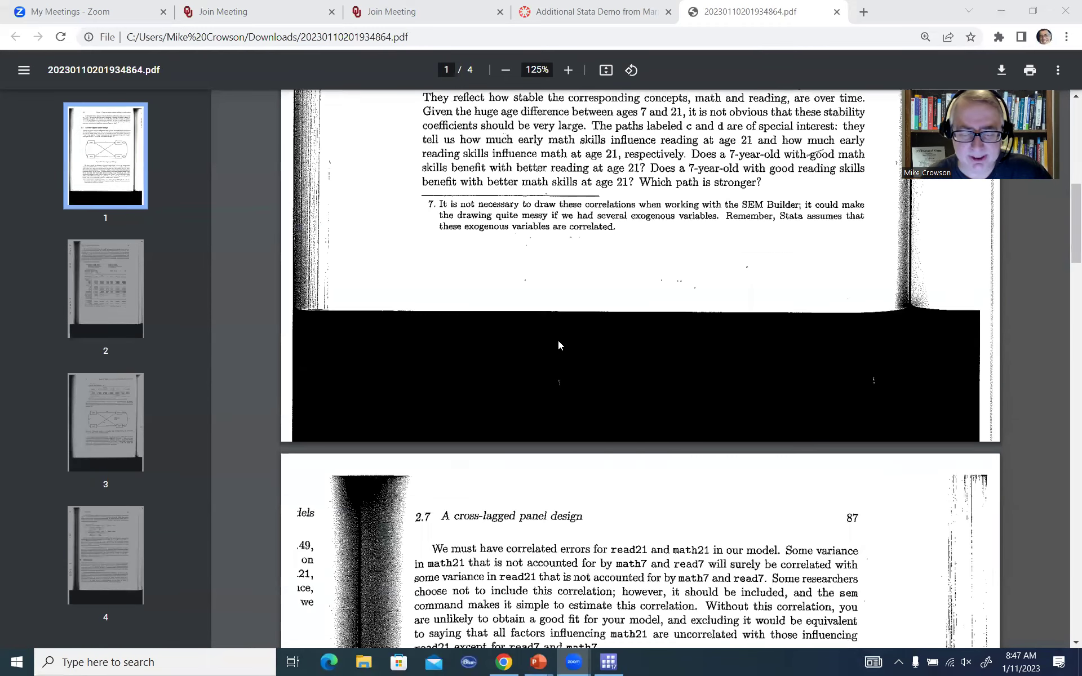
{"action": "scroll", "coordinate": [560, 345], "scroll_direction": "down", "scroll_amount": 4}
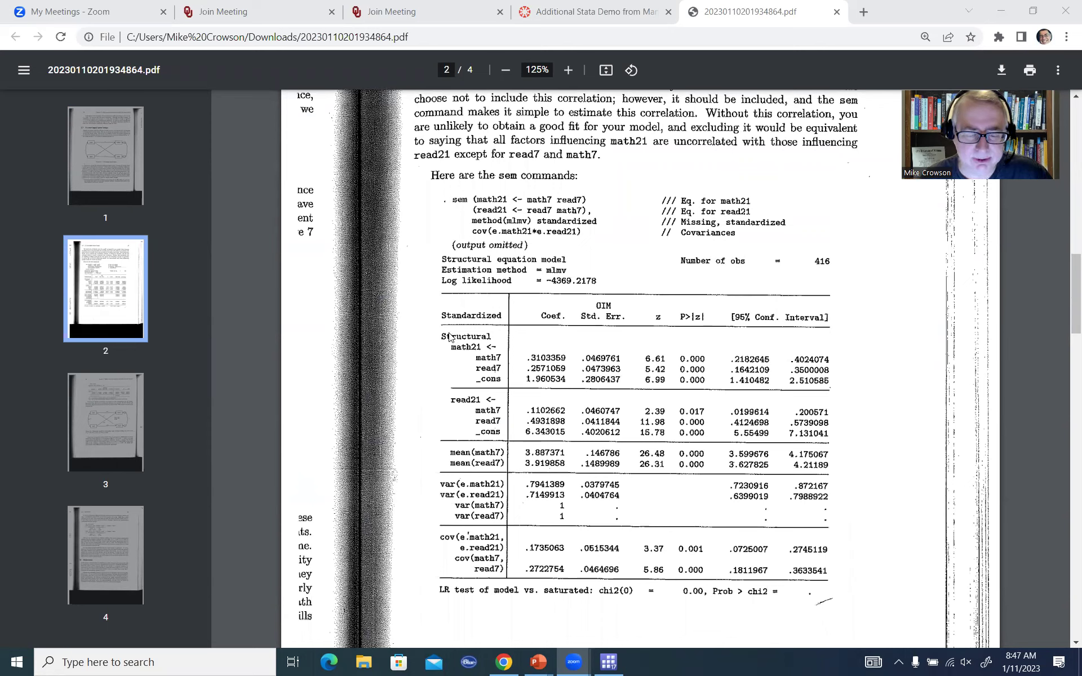
{"action": "left_click", "coordinate": [474, 317]}
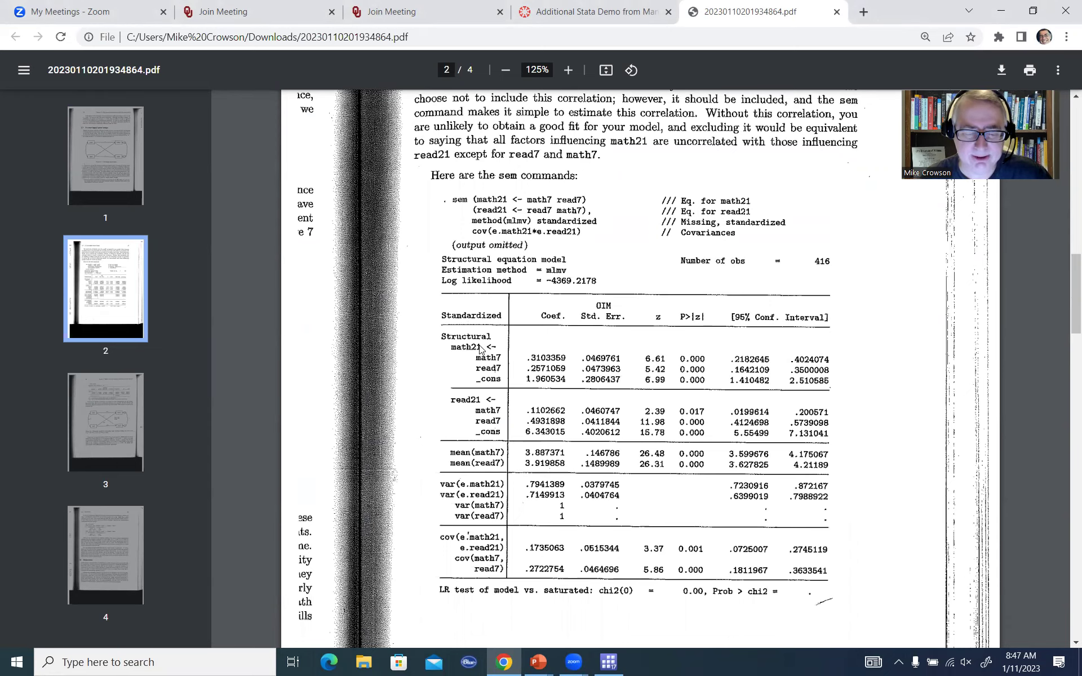
{"action": "scroll", "coordinate": [597, 365], "scroll_direction": "down", "scroll_amount": 2}
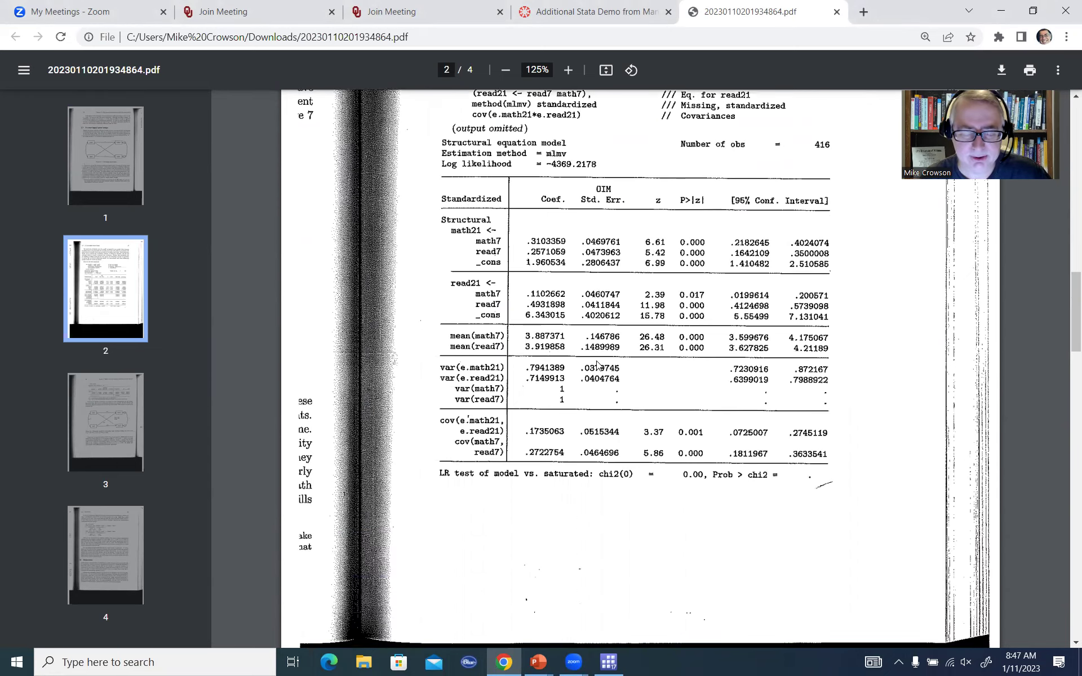
{"action": "scroll", "coordinate": [597, 365], "scroll_direction": "down", "scroll_amount": 10}
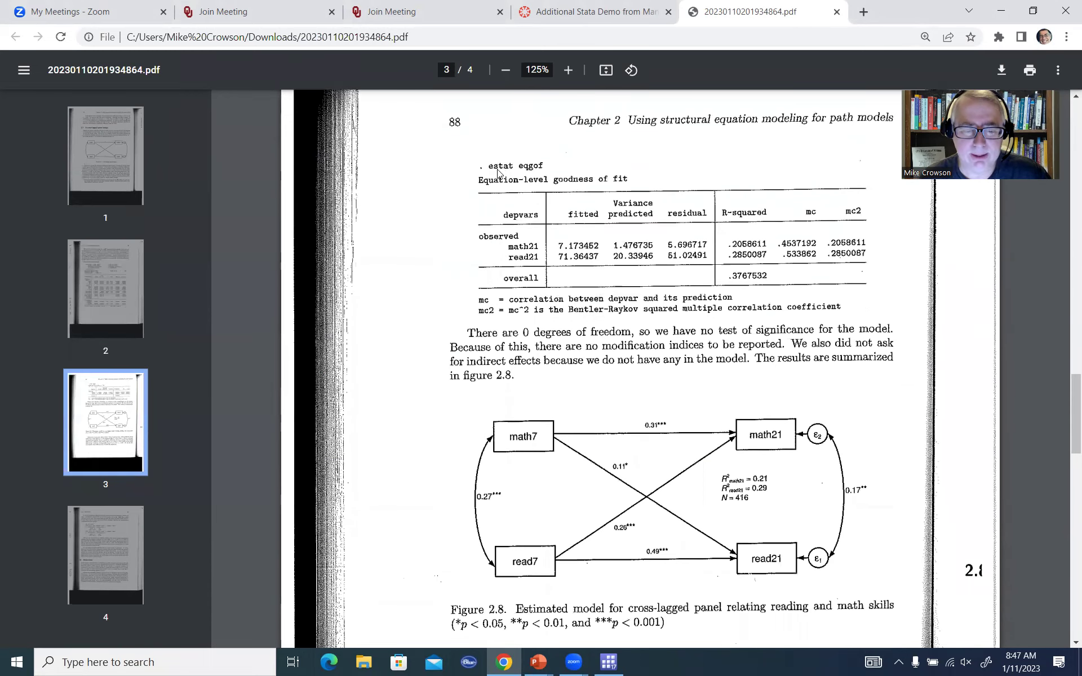
{"action": "scroll", "coordinate": [634, 255], "scroll_direction": "down", "scroll_amount": 2}
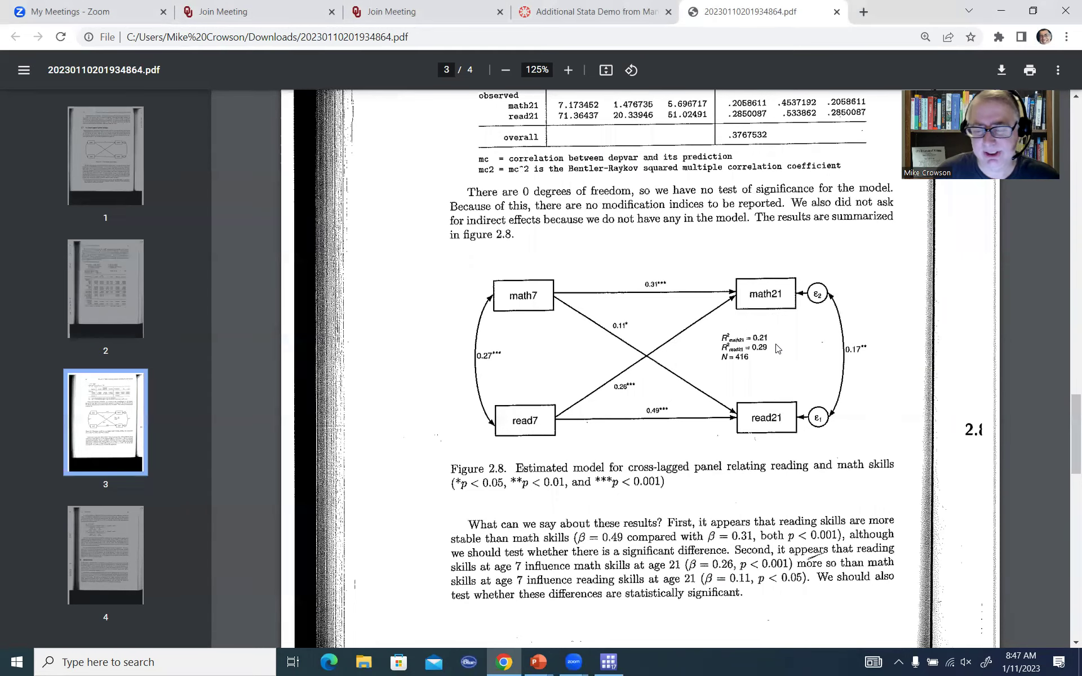
{"action": "scroll", "coordinate": [706, 346], "scroll_direction": "up", "scroll_amount": 15}
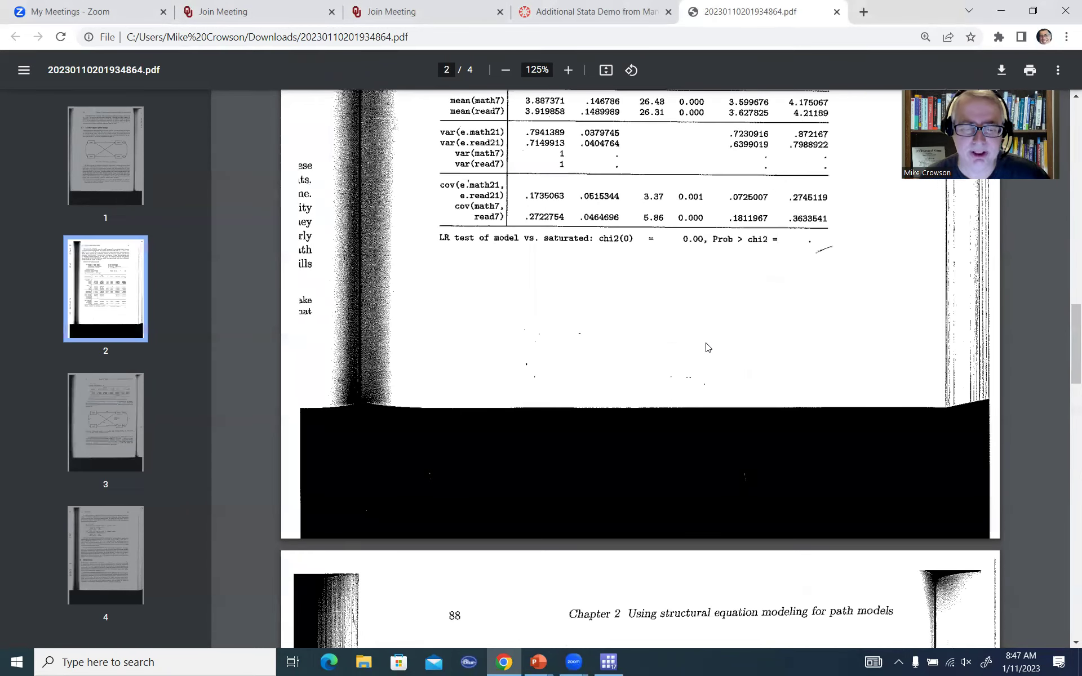
{"action": "scroll", "coordinate": [706, 347], "scroll_direction": "up", "scroll_amount": 5}
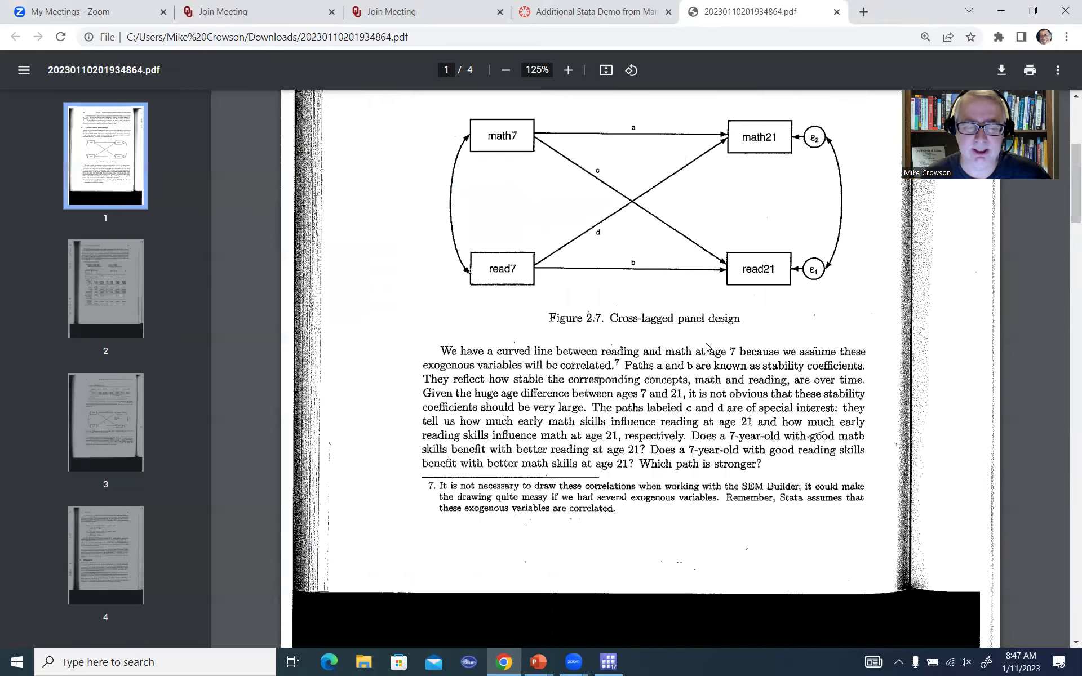
{"action": "scroll", "coordinate": [706, 347], "scroll_direction": "up", "scroll_amount": 1}
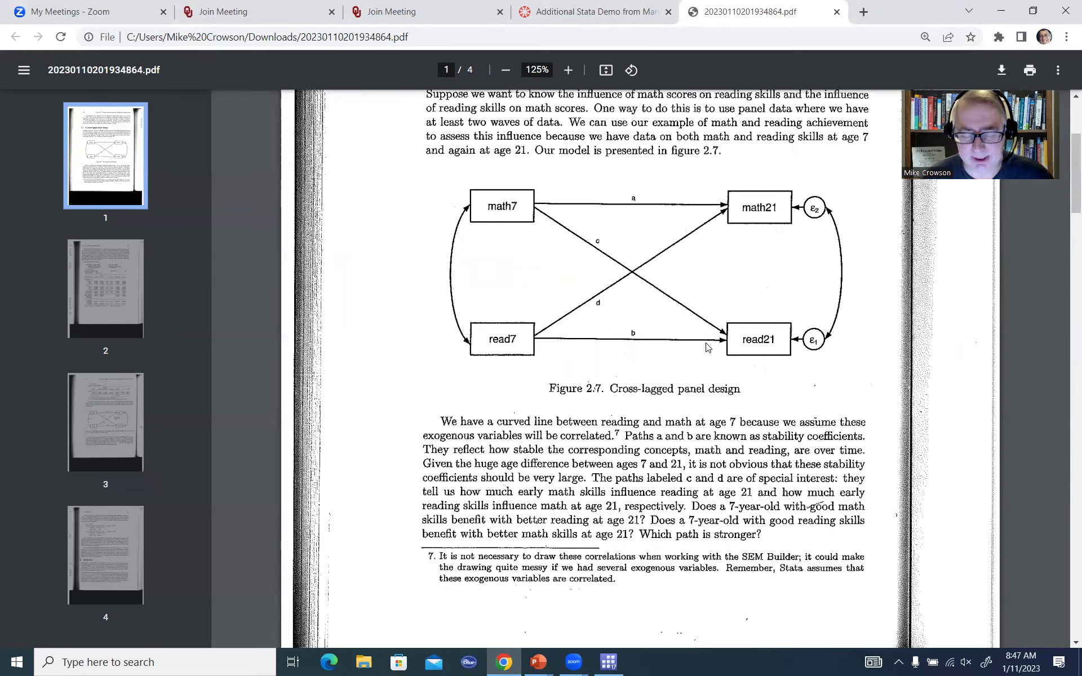
Switch to Stata and open the SEM Builder for structural equation model building and estimation
{"action": "left_click", "coordinate": [606, 662]}
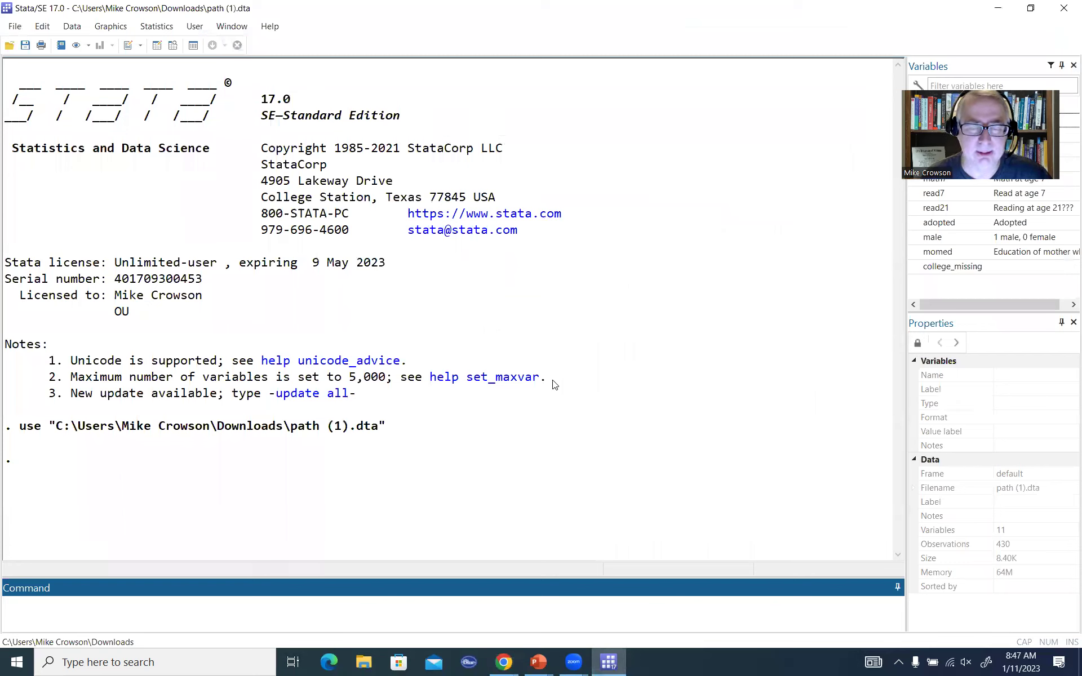
{"action": "left_click", "coordinate": [114, 27]}
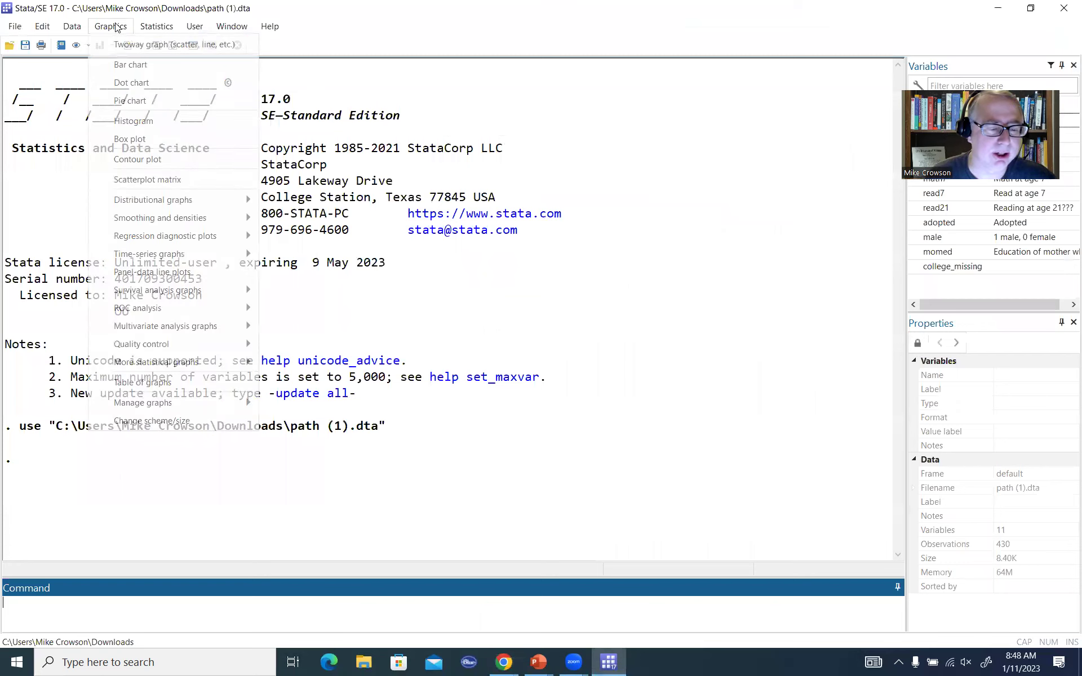
{"action": "mouse_move", "coordinate": [158, 34]}
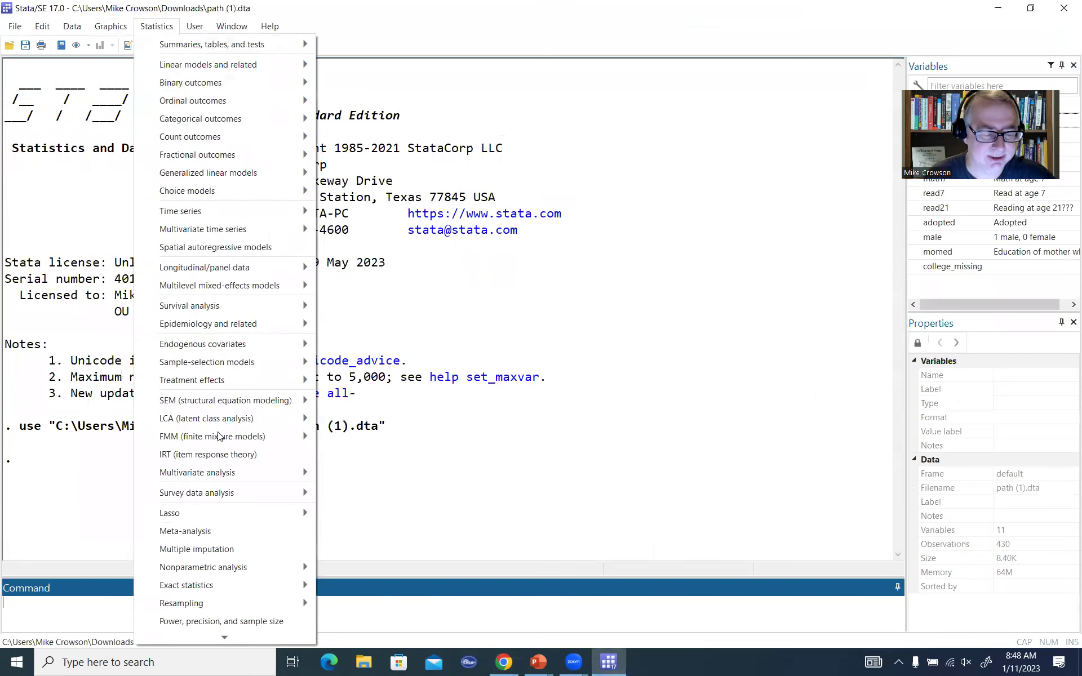
{"action": "mouse_move", "coordinate": [295, 402]}
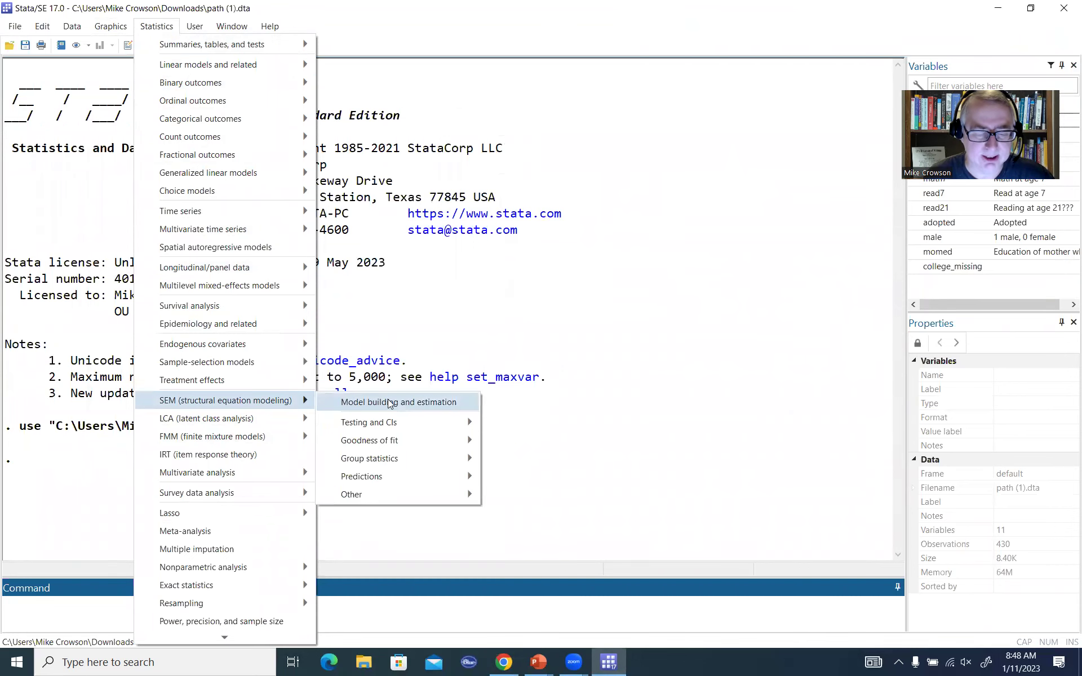
{"action": "left_click", "coordinate": [408, 401]}
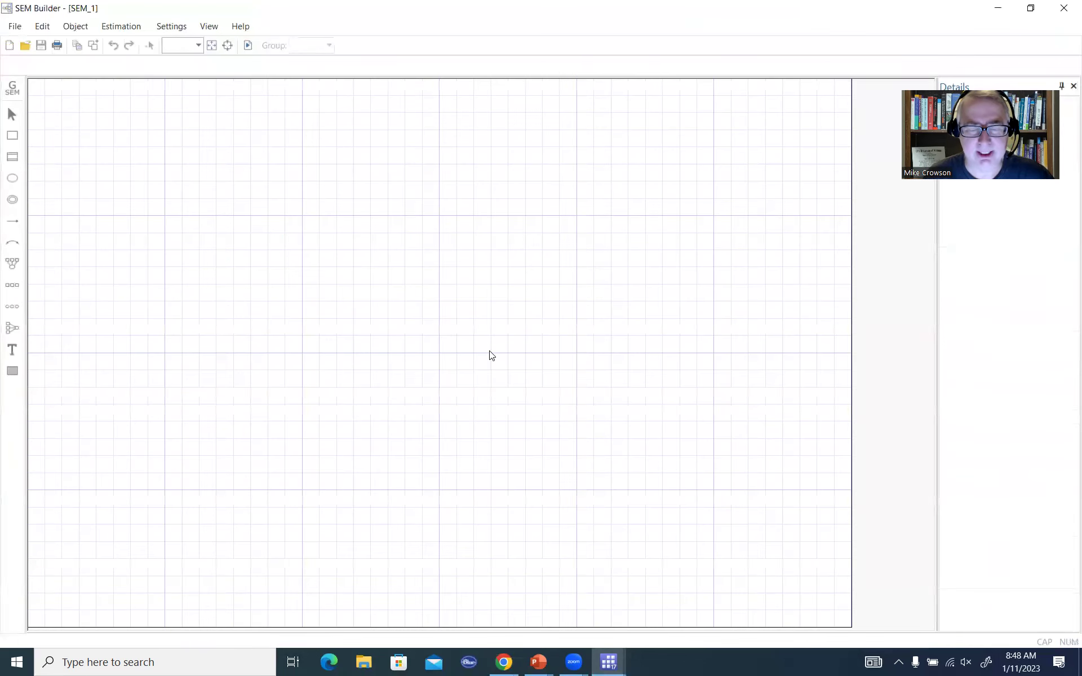
Place four observed-variable boxes on the canvas in a two-by-two arrangement
{"action": "left_click", "coordinate": [198, 49]}
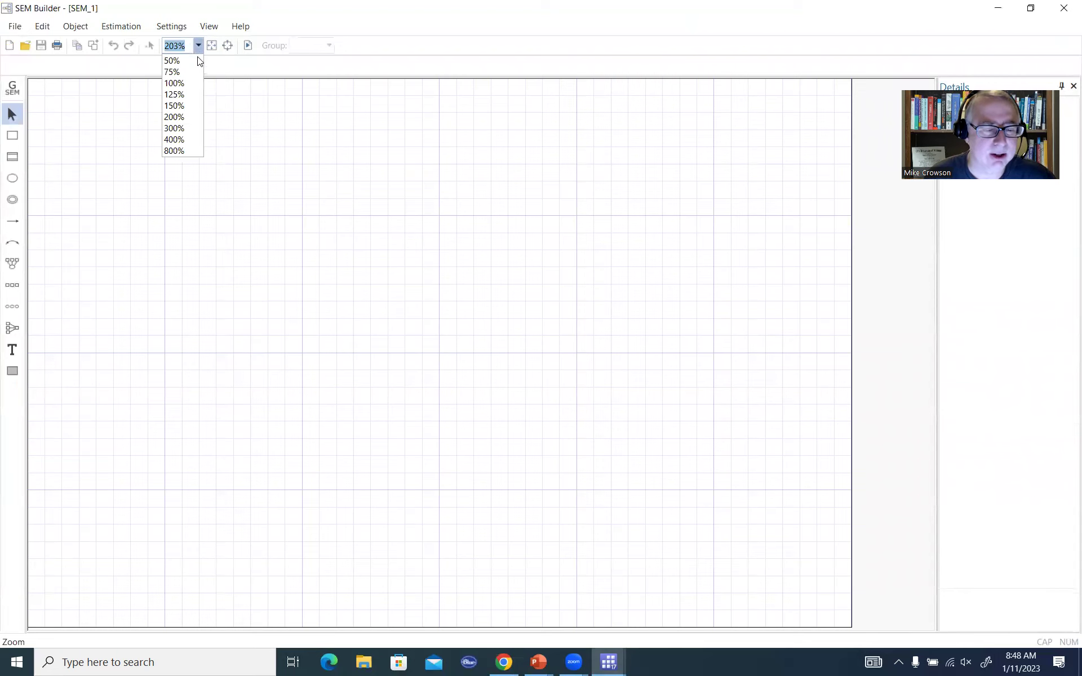
{"action": "left_click", "coordinate": [184, 97]}
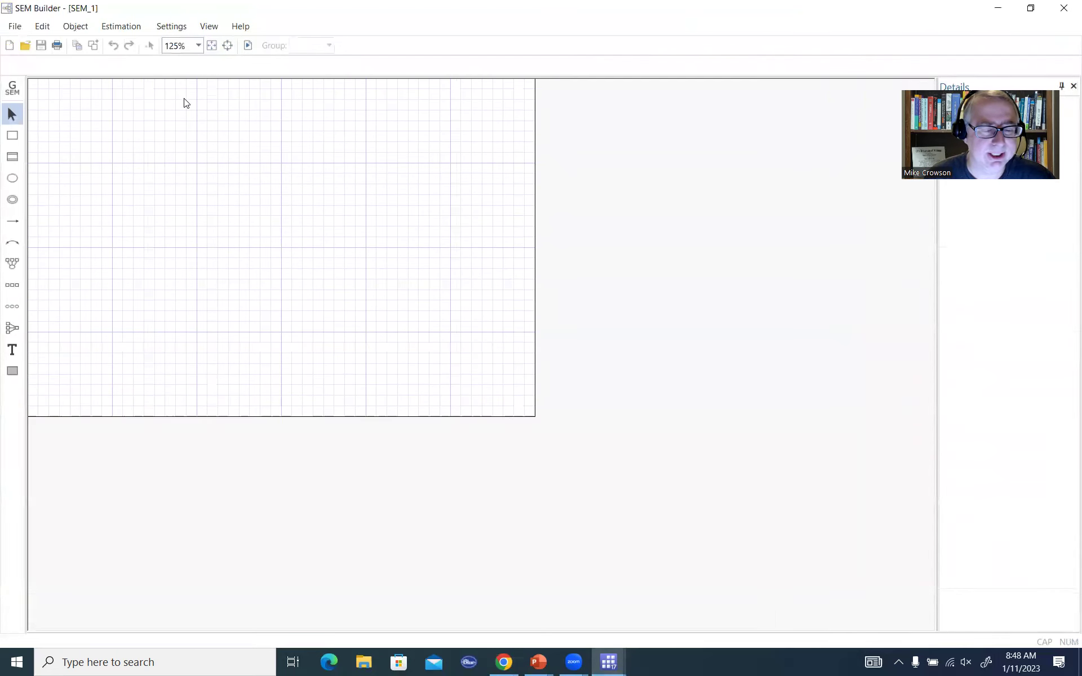
{"action": "left_click", "coordinate": [12, 136]}
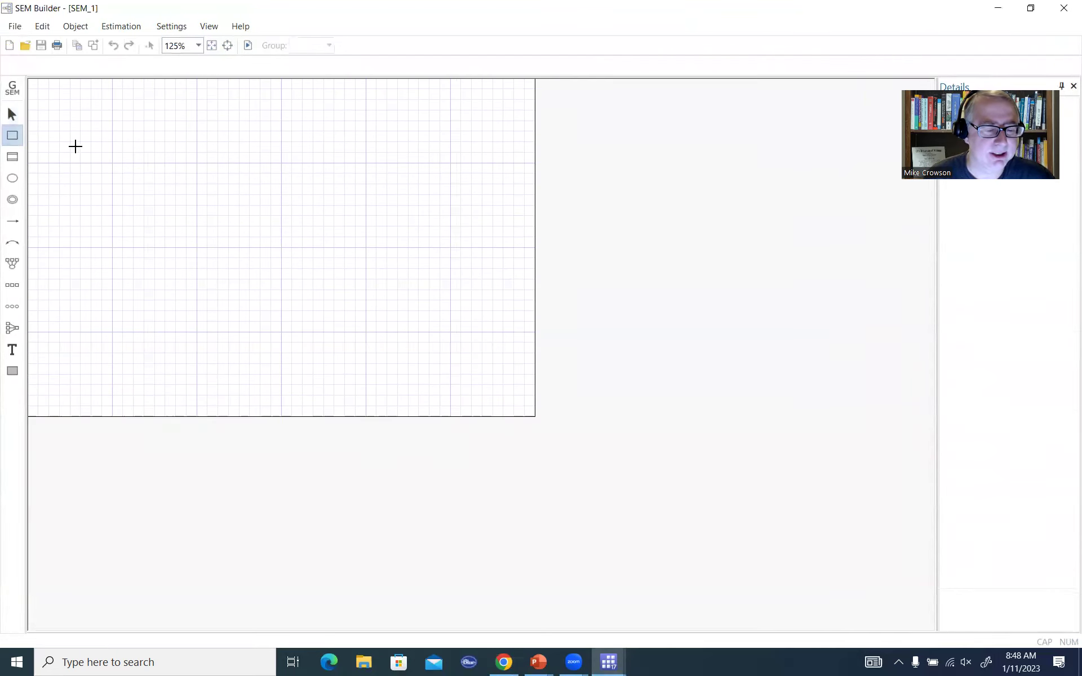
{"action": "left_click", "coordinate": [122, 159]}
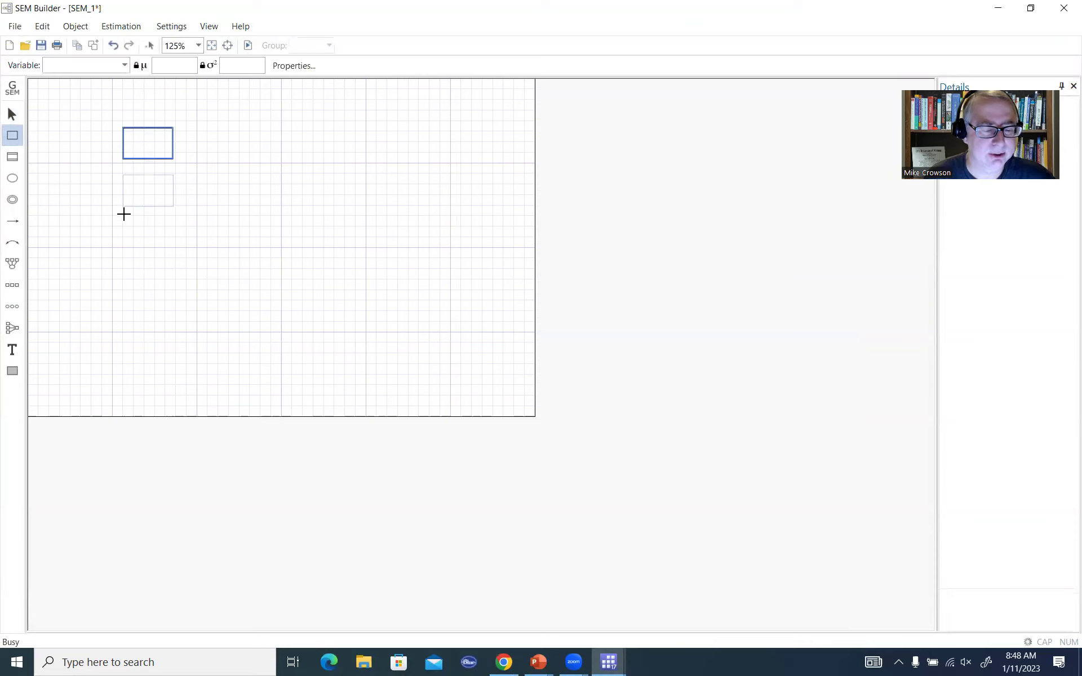
{"action": "left_click", "coordinate": [122, 251]}
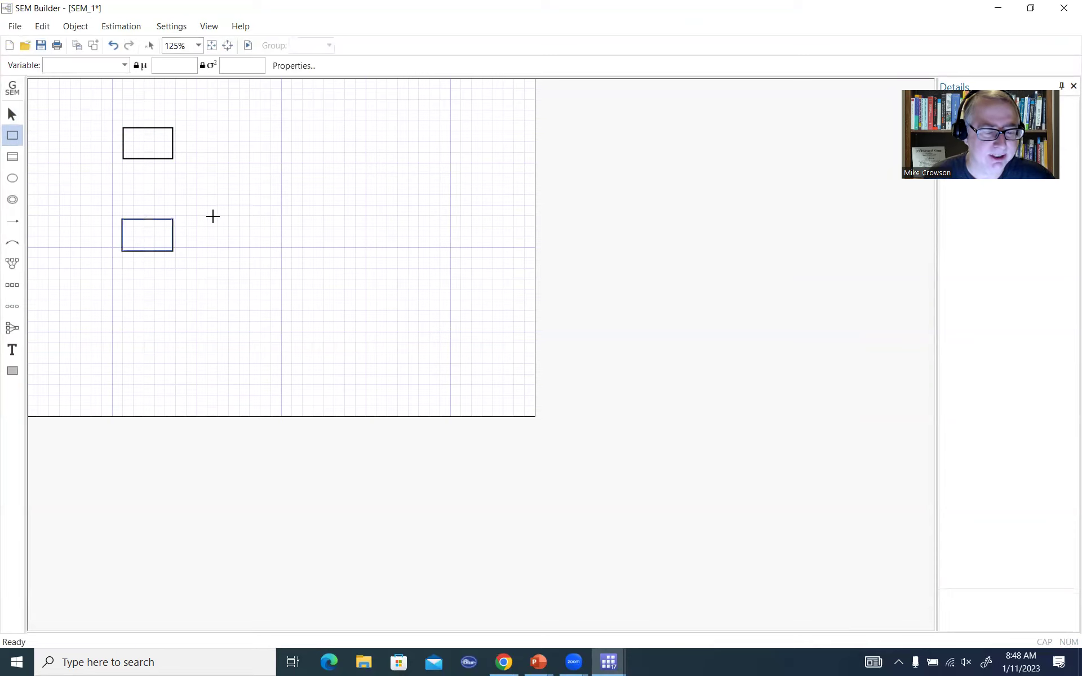
{"action": "left_click", "coordinate": [308, 160]}
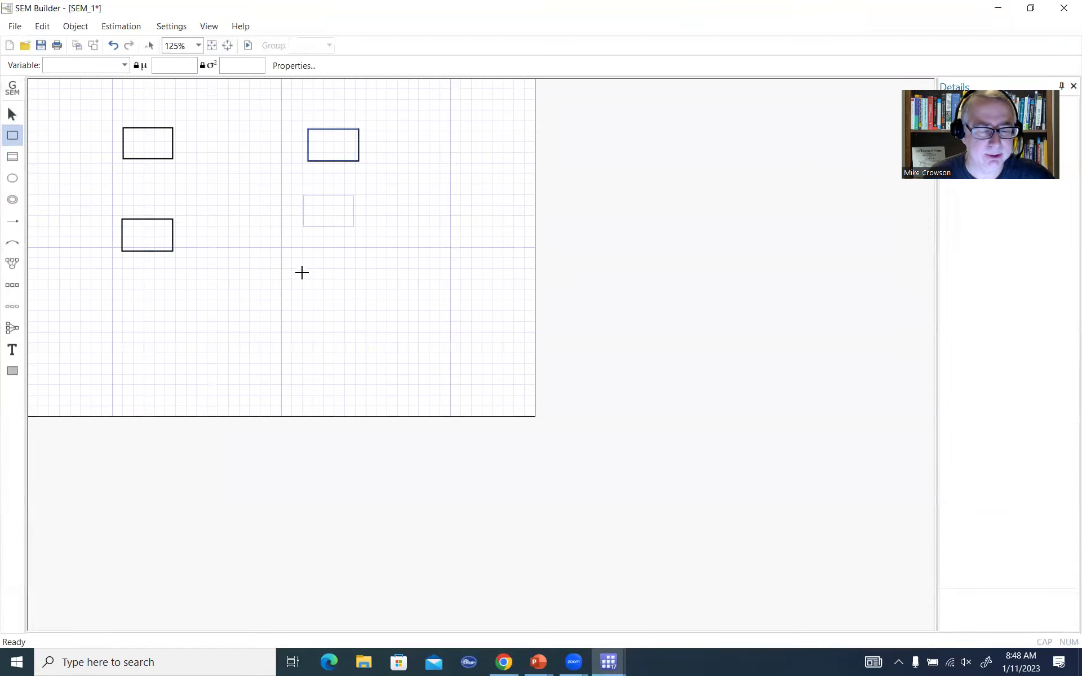
{"action": "left_click", "coordinate": [307, 243]}
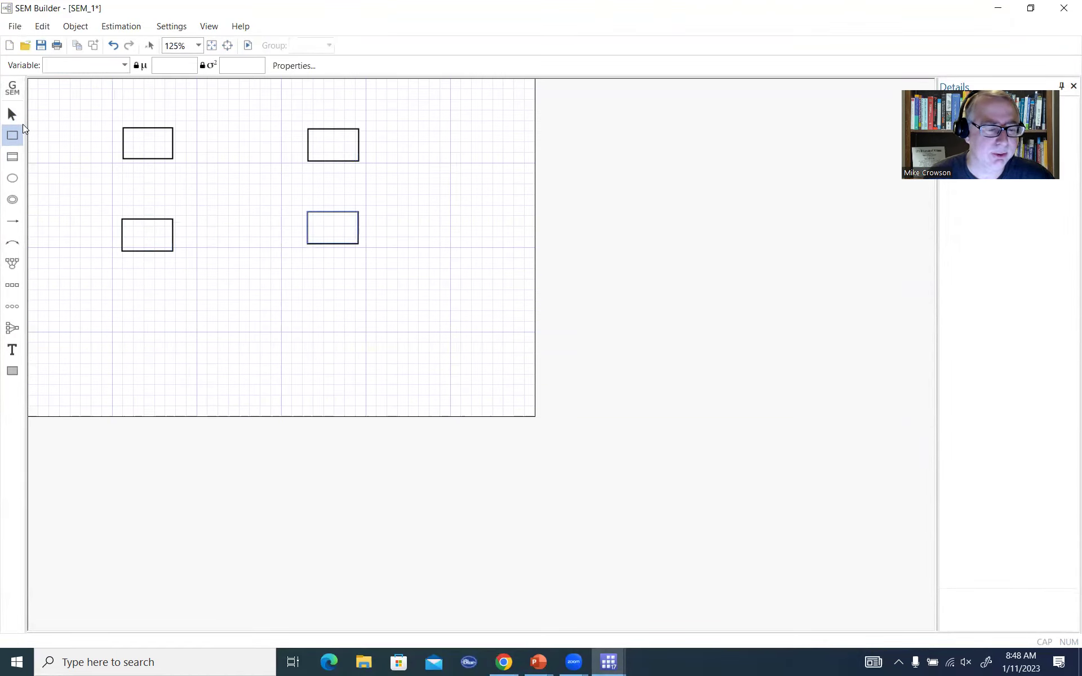
Assign the variable math7 to the upper-left box and math21 to the upper-right box
{"action": "left_click", "coordinate": [12, 115]}
{"action": "left_click", "coordinate": [155, 136]}
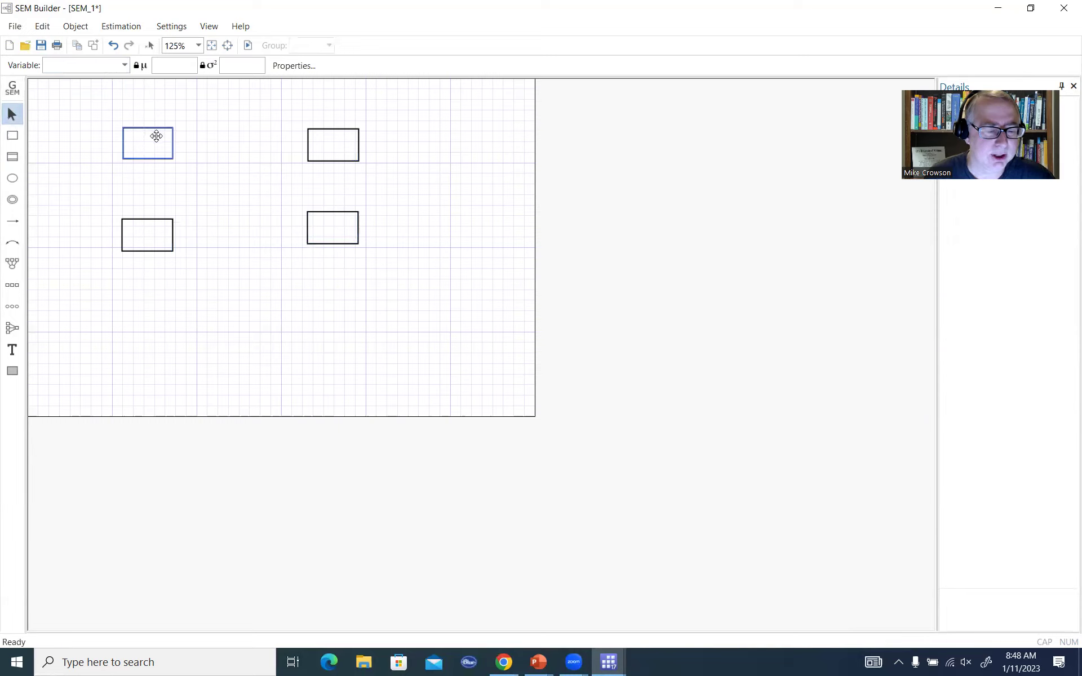
{"action": "left_click", "coordinate": [124, 65]}
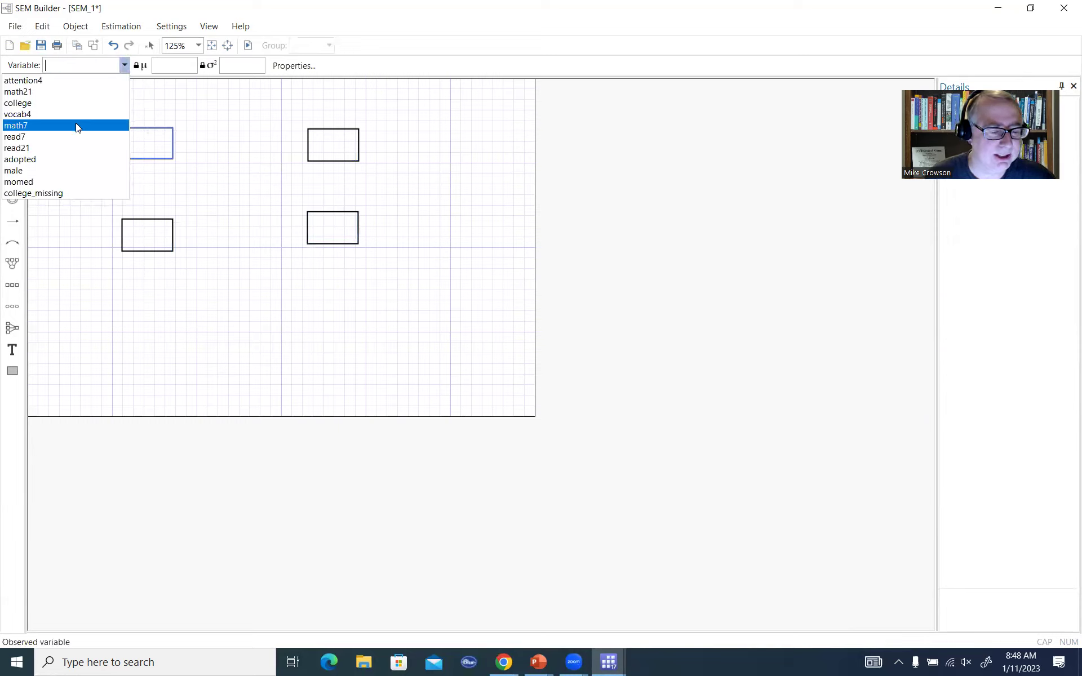
{"action": "left_click", "coordinate": [75, 125]}
{"action": "left_click", "coordinate": [321, 150]}
{"action": "left_click", "coordinate": [124, 66]}
{"action": "left_click", "coordinate": [90, 123]}
Assign the variable read7 to the lower-left box and read21 to the lower-right box
{"action": "left_click", "coordinate": [151, 235]}
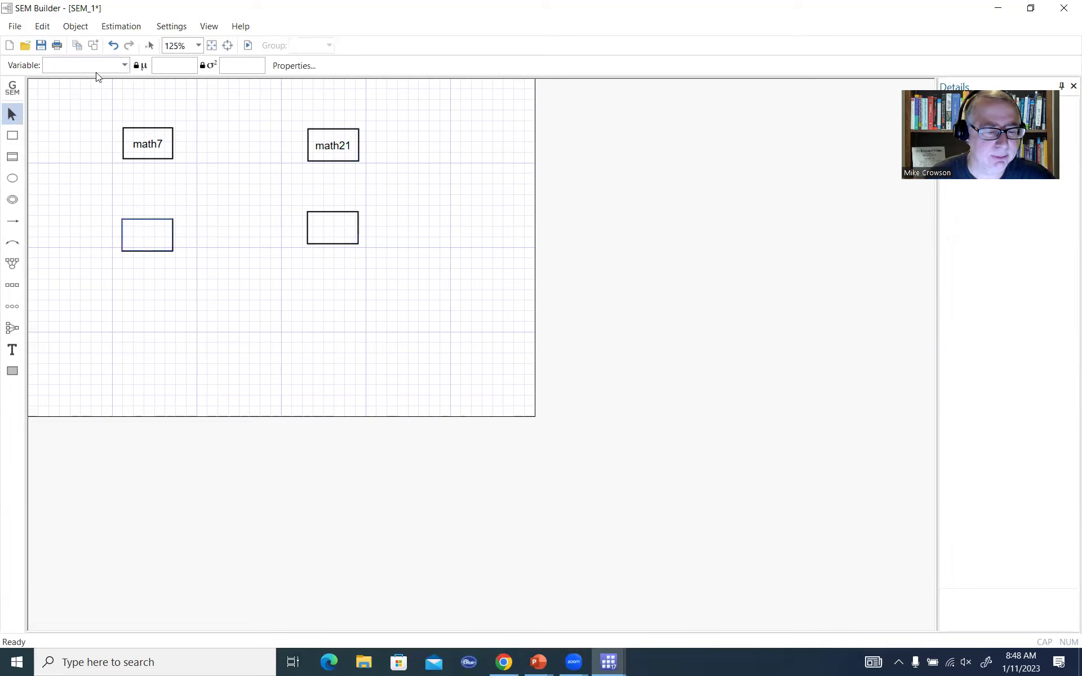
{"action": "left_click", "coordinate": [125, 66]}
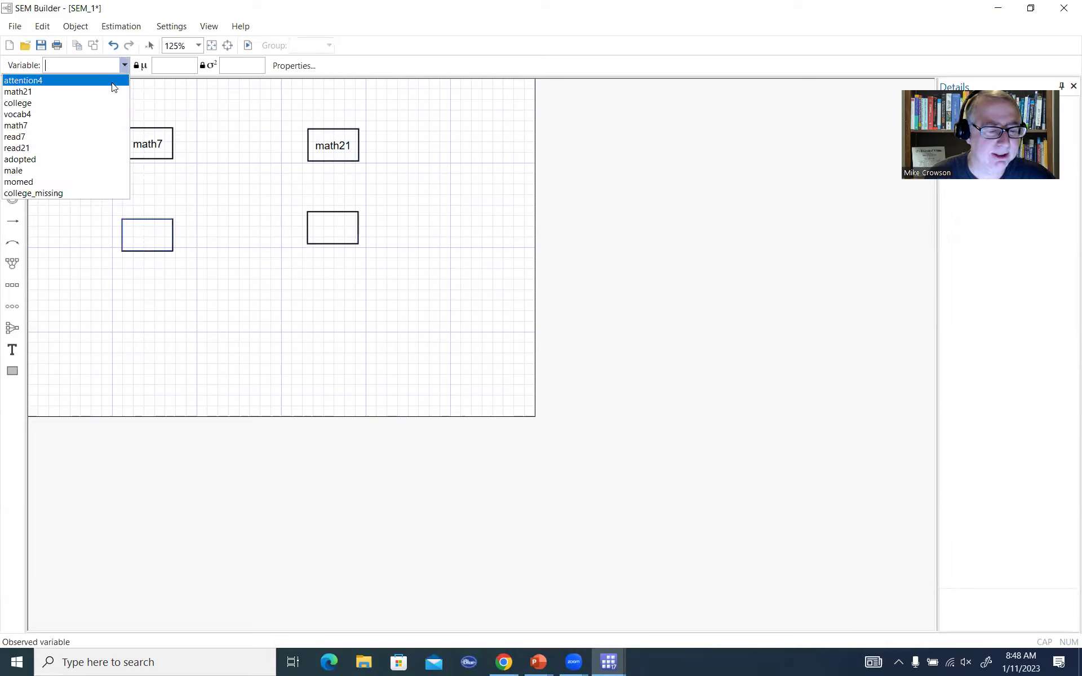
{"action": "left_click", "coordinate": [90, 137]}
{"action": "left_click", "coordinate": [305, 222]}
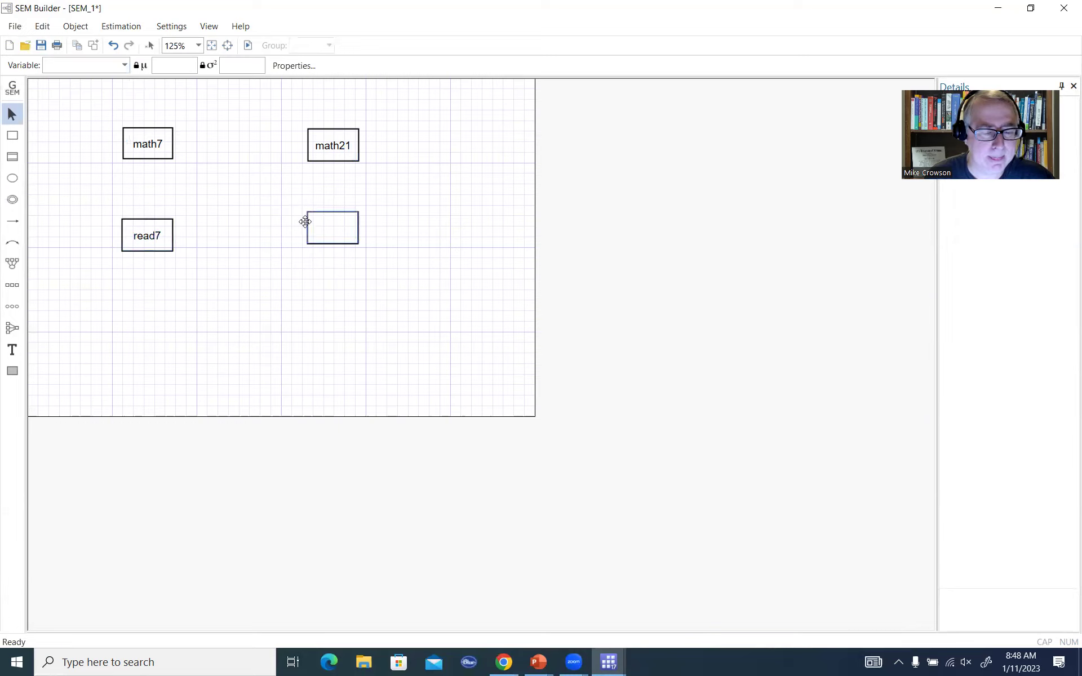
{"action": "left_click", "coordinate": [125, 66]}
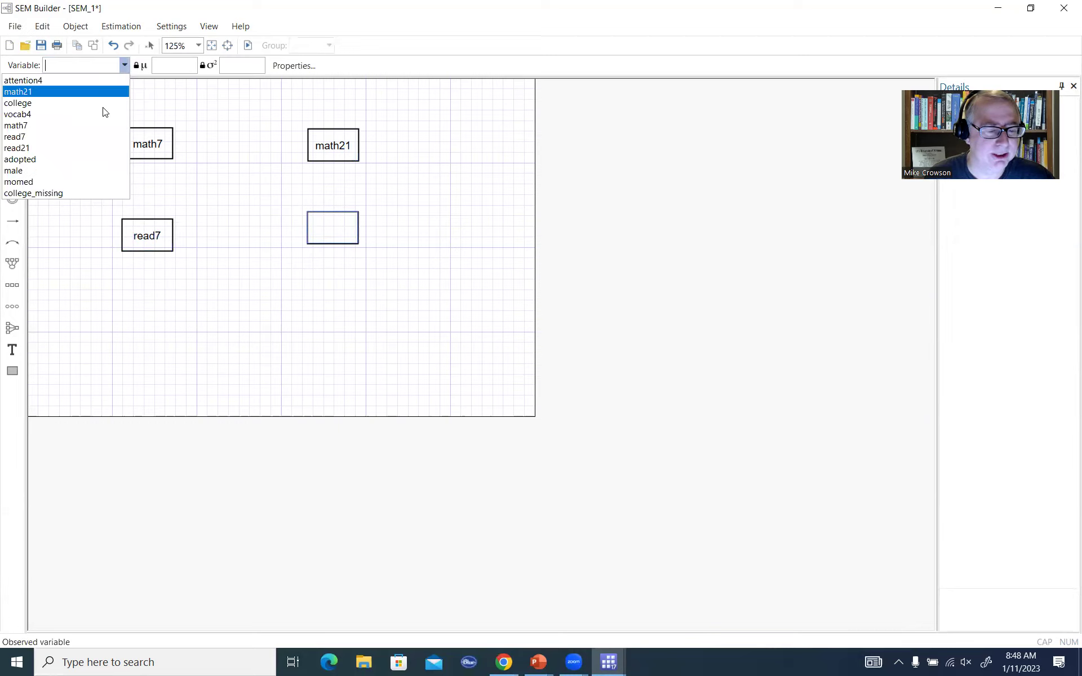
{"action": "left_click", "coordinate": [91, 148]}
Add a curved covariance arrow between read7 and math7, and deselect it
{"action": "left_click", "coordinate": [13, 242]}
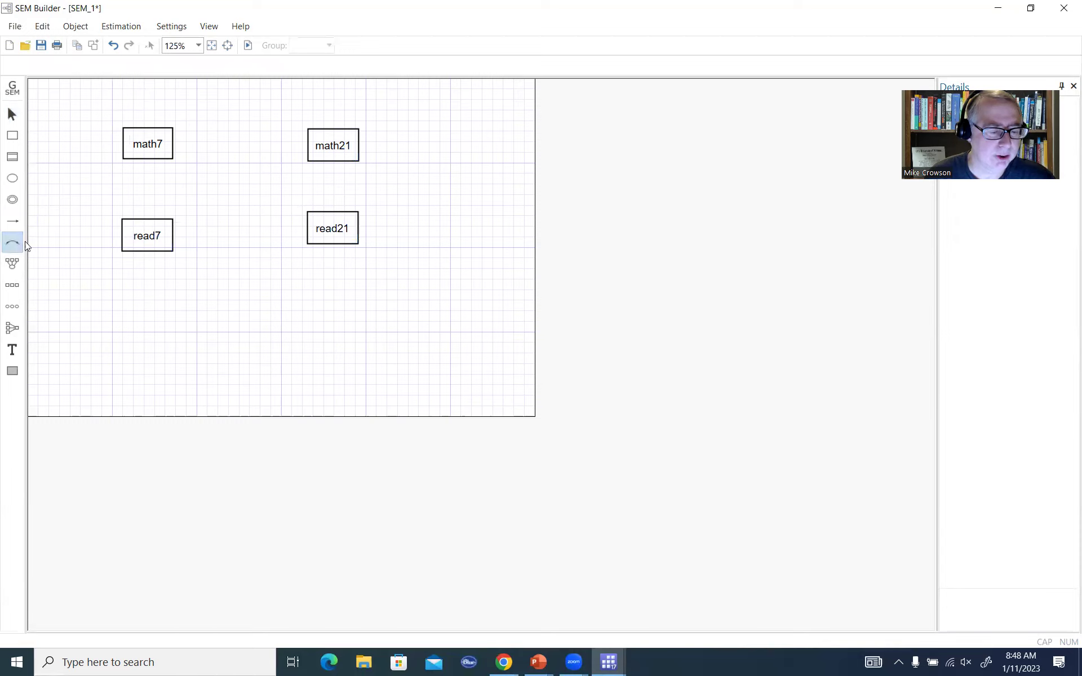
{"action": "left_click_drag", "start_coordinate": [128, 225], "coordinate": [125, 147]}
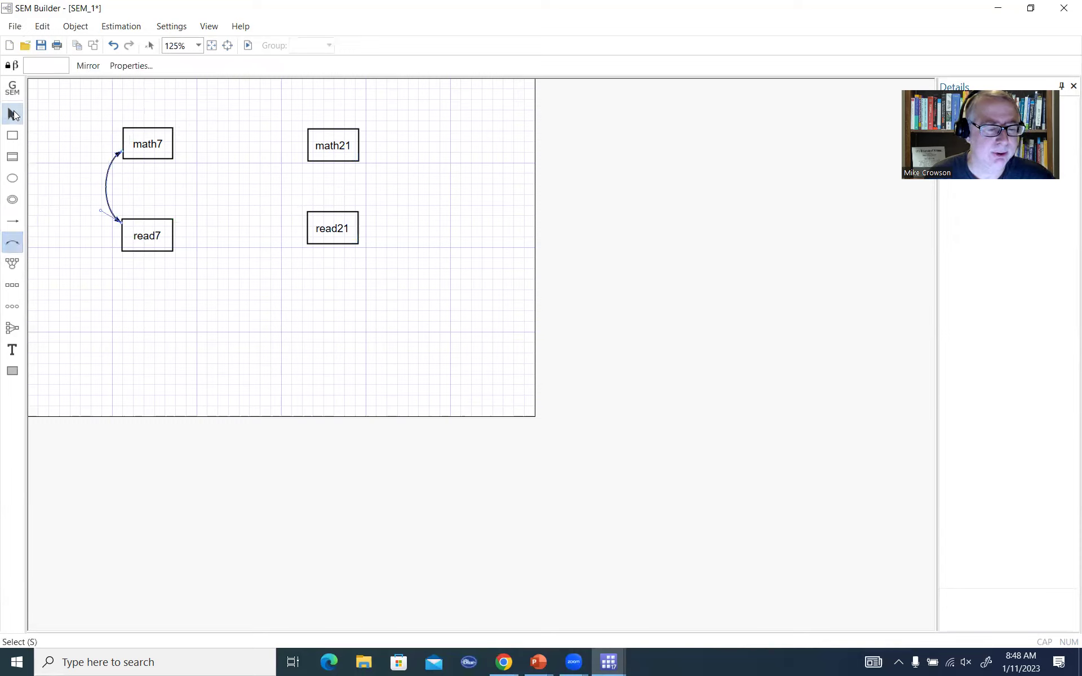
{"action": "left_click", "coordinate": [13, 114]}
{"action": "left_click", "coordinate": [83, 145]}
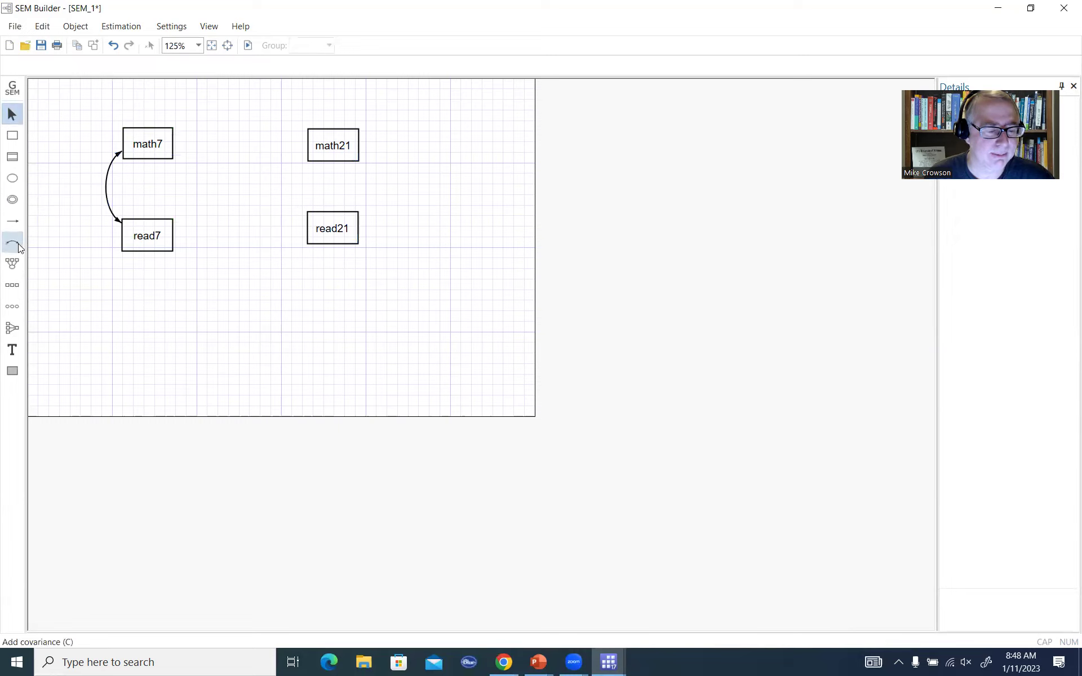
Add paths from math7 and from read7 to both math21 and read21, including the two cross-lagged paths
{"action": "left_click", "coordinate": [15, 221]}
{"action": "left_click_drag", "start_coordinate": [173, 143], "coordinate": [307, 144]}
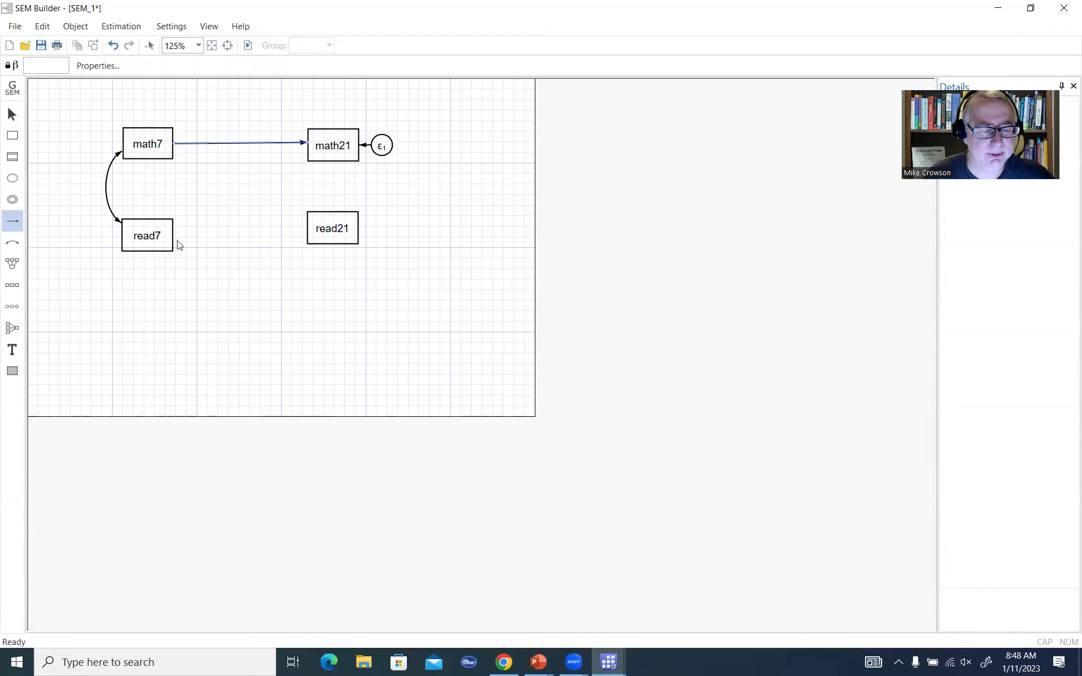
{"action": "left_click_drag", "start_coordinate": [169, 234], "coordinate": [306, 234]}
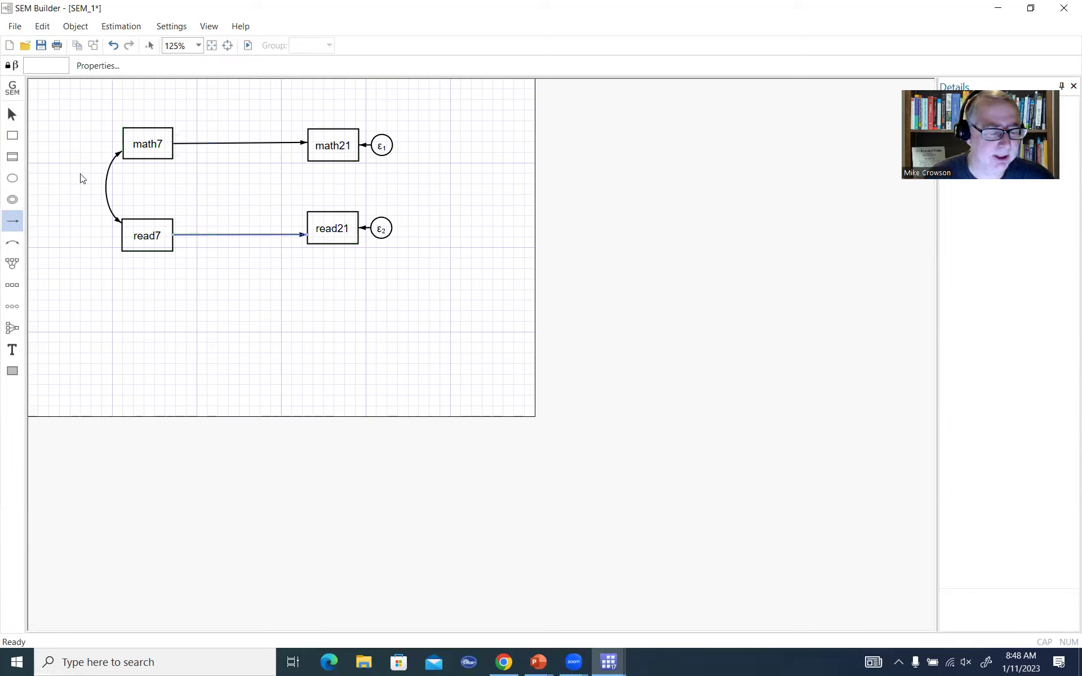
{"action": "left_click_drag", "start_coordinate": [170, 234], "coordinate": [308, 145]}
{"action": "left_click_drag", "start_coordinate": [172, 144], "coordinate": [306, 232]}
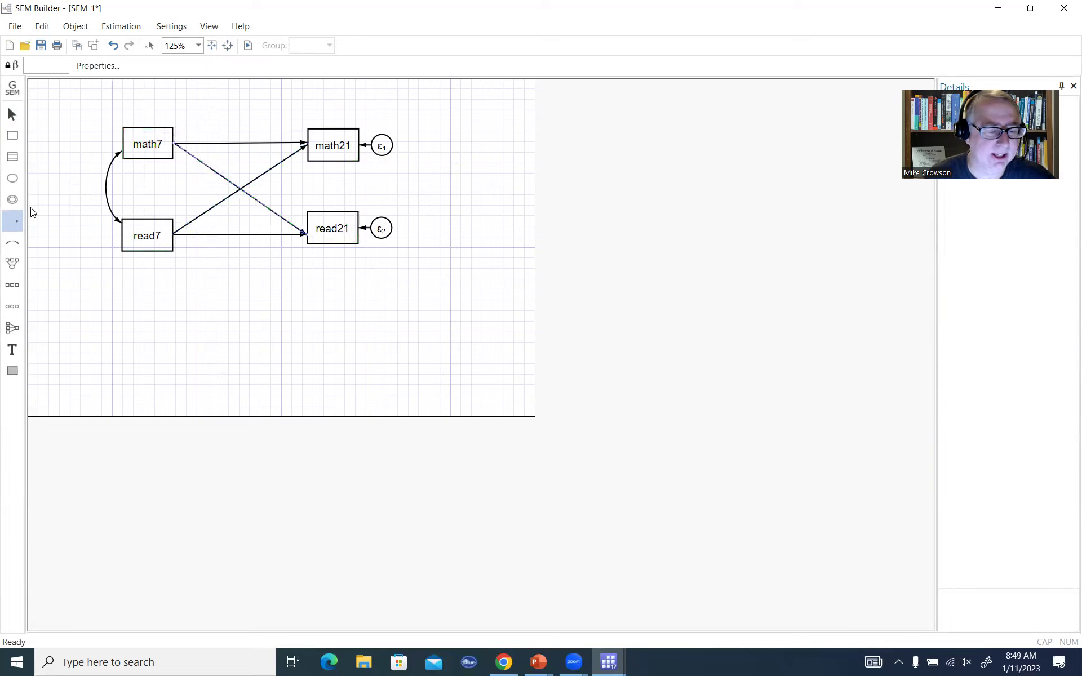
Add a covariance between the error terms of math21 and read21, and deselect it
{"action": "left_click", "coordinate": [13, 244]}
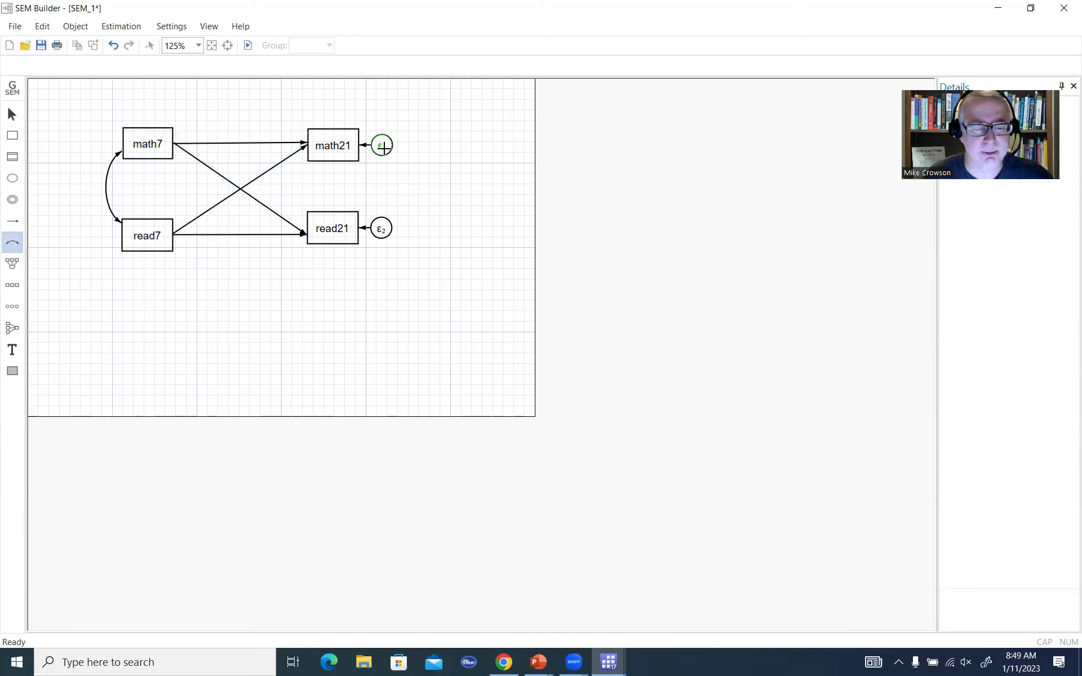
{"action": "left_click_drag", "start_coordinate": [386, 181], "coordinate": [381, 229]}
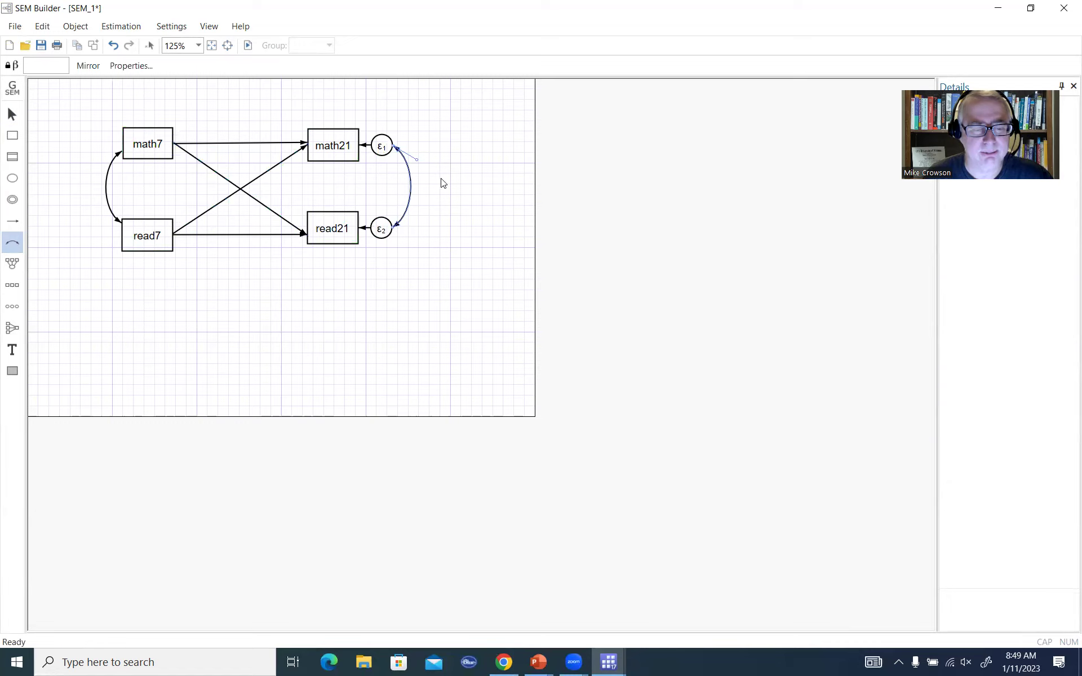
{"action": "left_click", "coordinate": [8, 109]}
{"action": "left_click", "coordinate": [449, 241]}
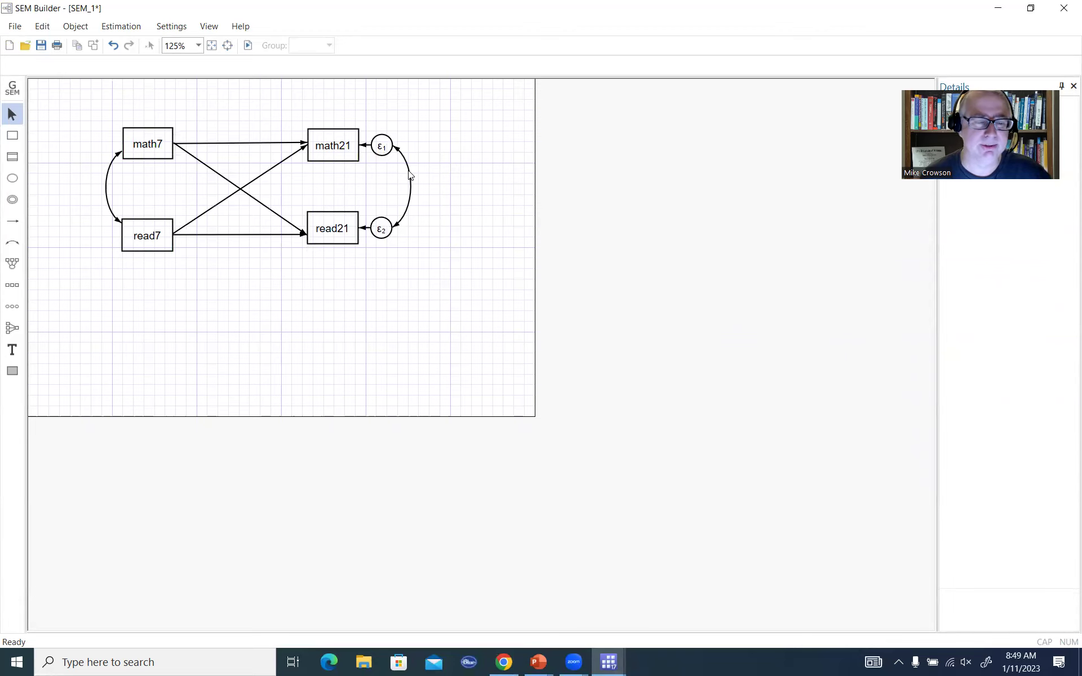
Look at the estimation methods offered in the SEM estimation options and close the dialog
{"action": "left_click", "coordinate": [133, 26]}
{"action": "left_click", "coordinate": [134, 45]}
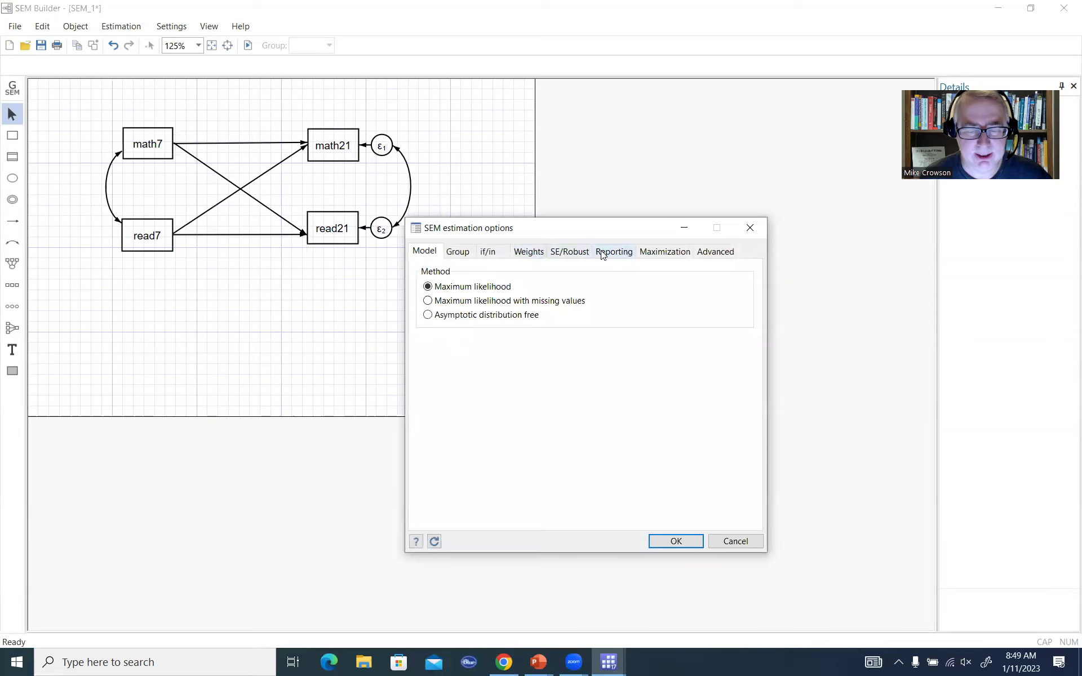
{"action": "left_click", "coordinate": [750, 229]}
Switch to the main Stata window, open the Data Editor and examine the math7, read7, read21 and math21 columns
{"action": "mouse_move", "coordinate": [608, 663]}
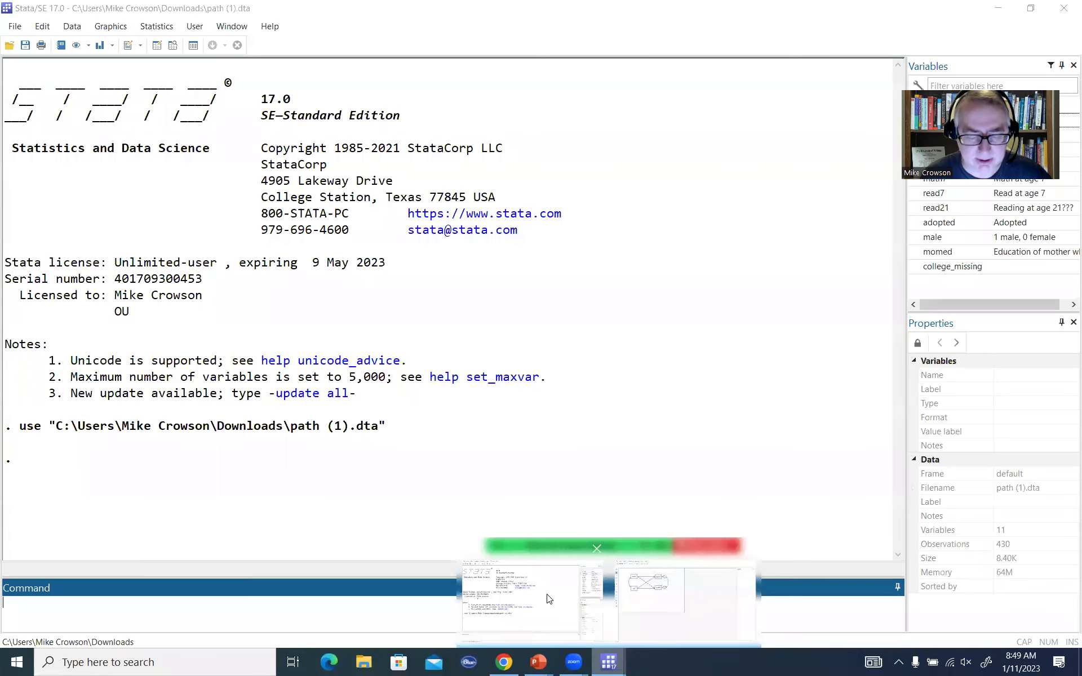
{"action": "left_click", "coordinate": [549, 599]}
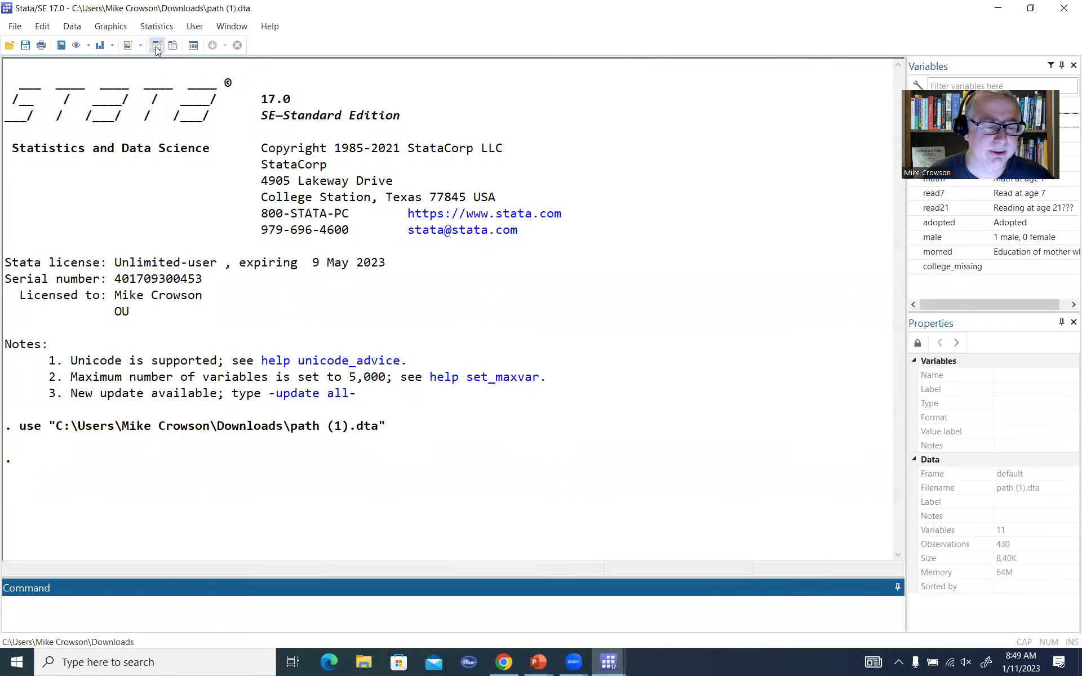
{"action": "left_click", "coordinate": [157, 49]}
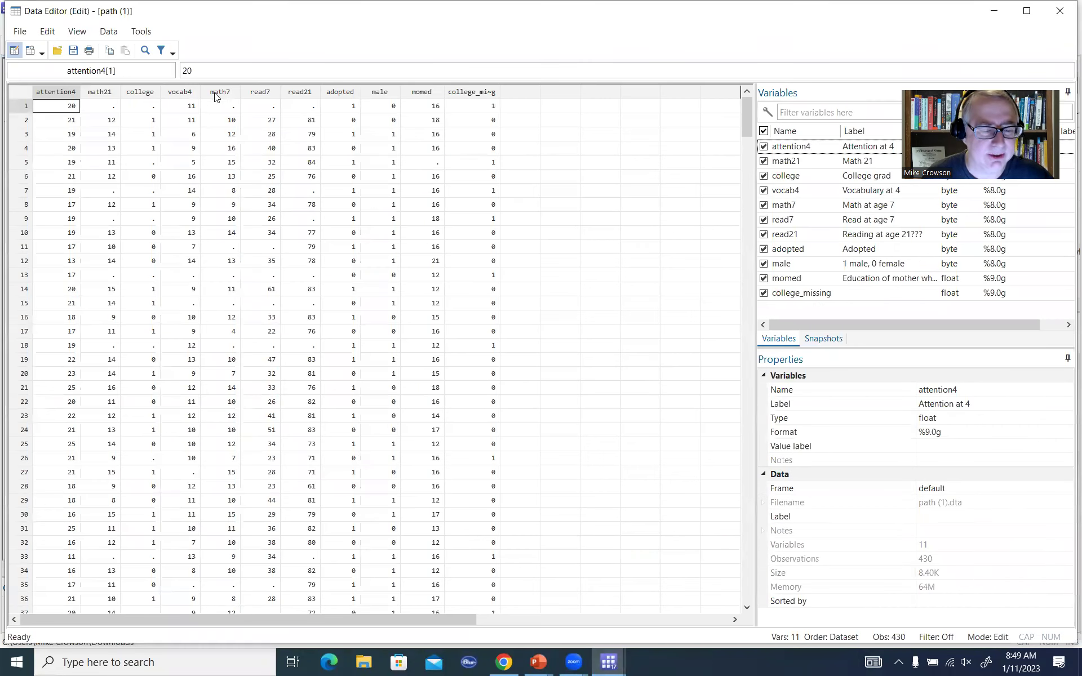
{"action": "left_click_drag", "start_coordinate": [223, 95], "coordinate": [289, 92]}
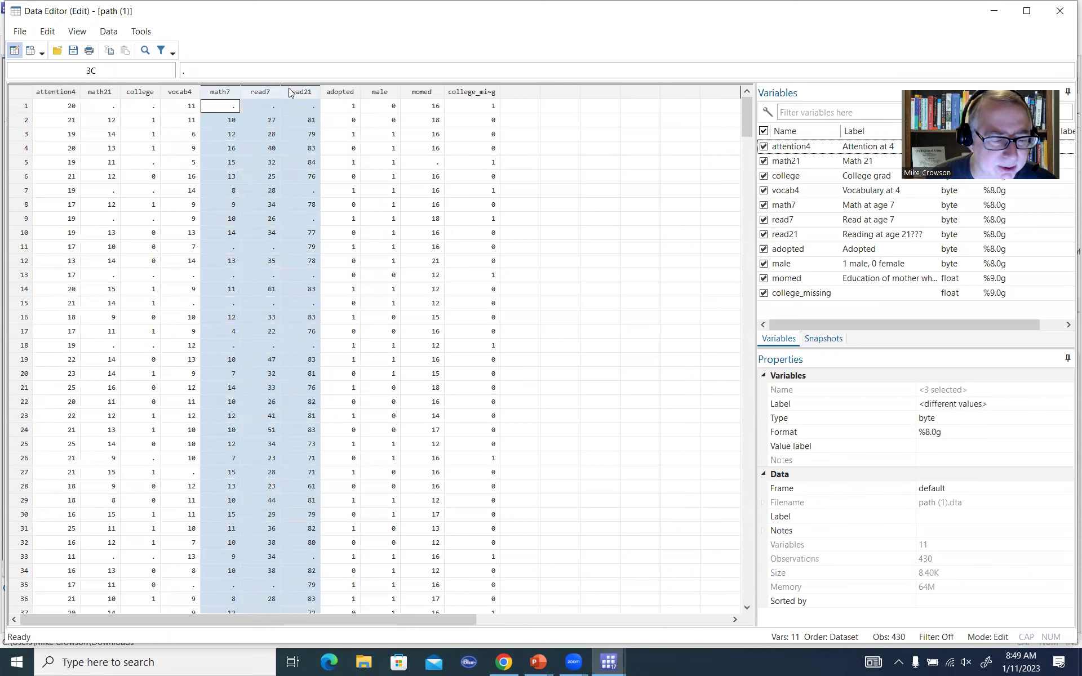
{"action": "left_click", "coordinate": [108, 92]}
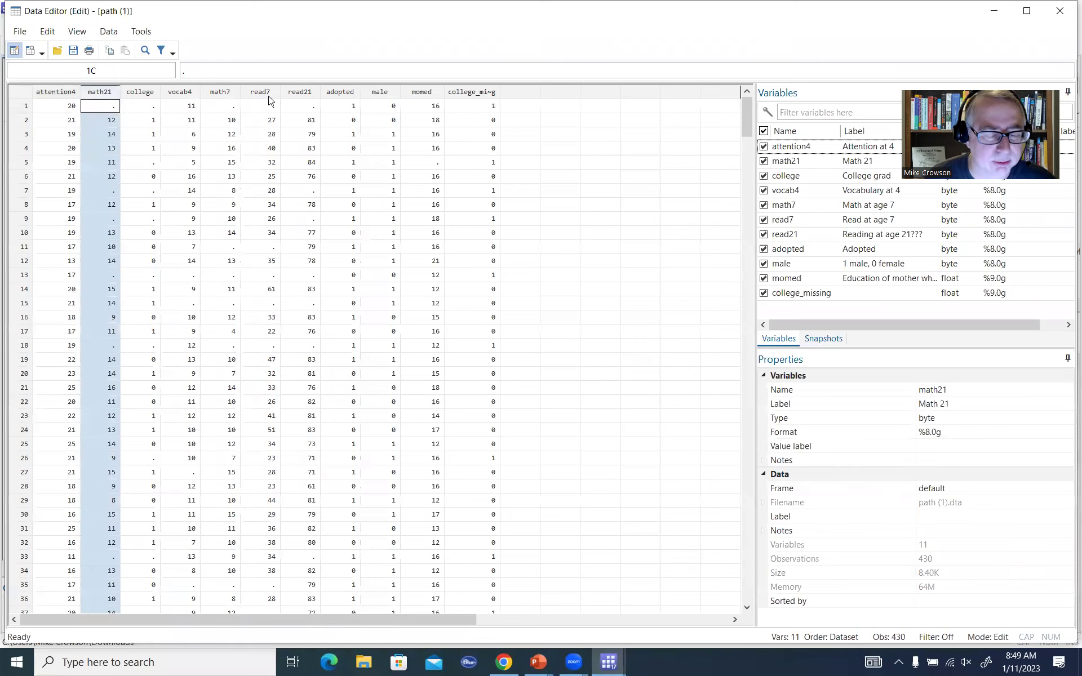
{"action": "left_click", "coordinate": [265, 121]}
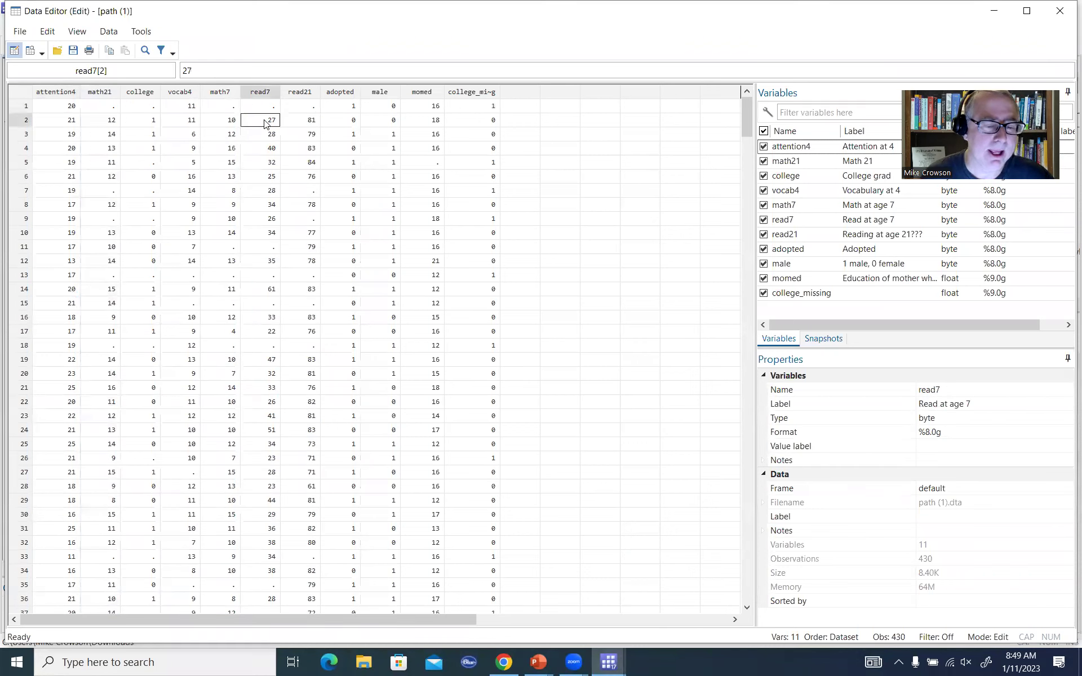
{"action": "mouse_move", "coordinate": [743, 131]}
{"action": "left_mouse_down"}
{"action": "mouse_move", "coordinate": [724, 406]}
{"action": "mouse_move", "coordinate": [742, 607]}
{"action": "mouse_move", "coordinate": [736, 135]}
{"action": "left_mouse_up"}
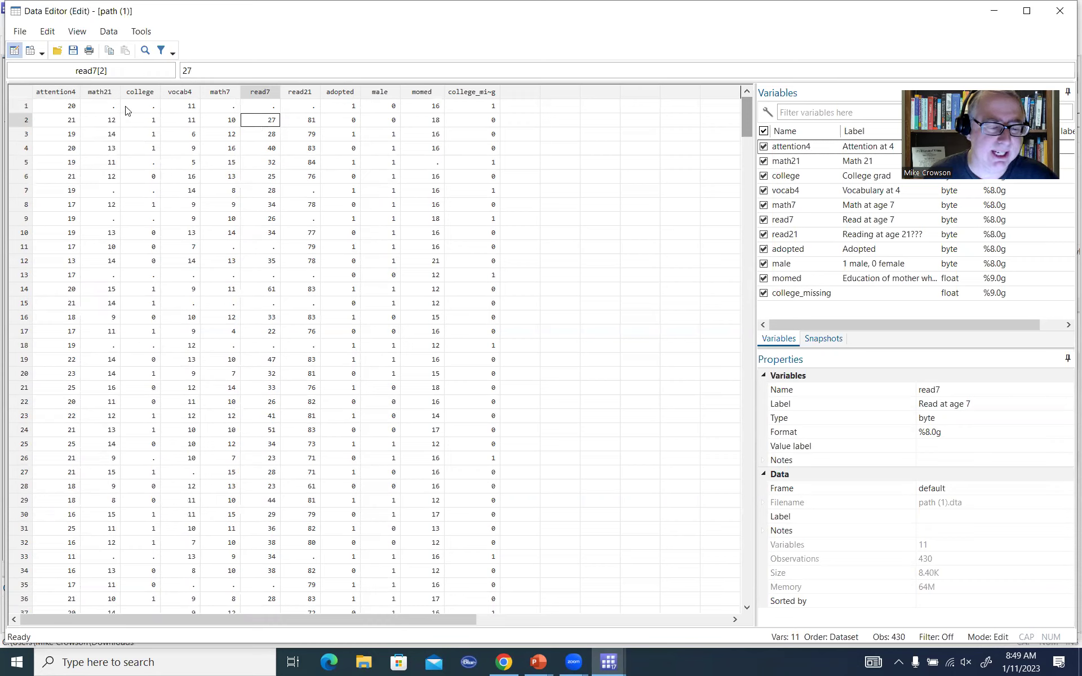
Check rows 1 and 9 for missing values in math21, math7, read7 and read21
{"action": "left_click", "coordinate": [105, 107]}
{"action": "left_click", "coordinate": [232, 106]}
{"action": "left_click_drag", "start_coordinate": [232, 107], "coordinate": [303, 106]}
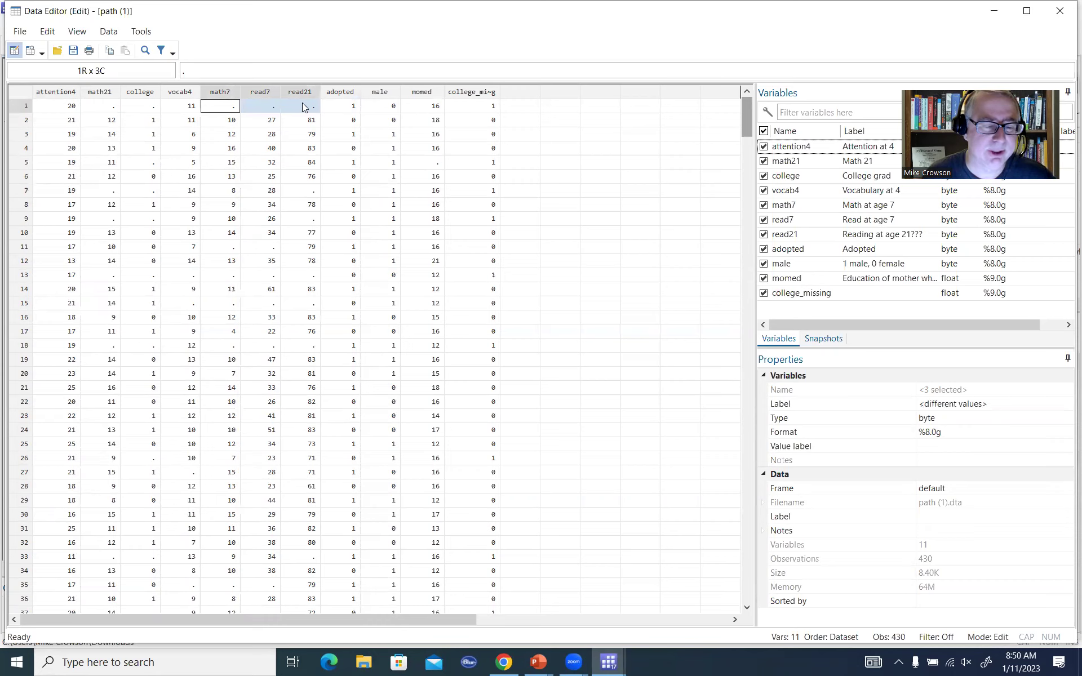
{"action": "left_click", "coordinate": [99, 219]}
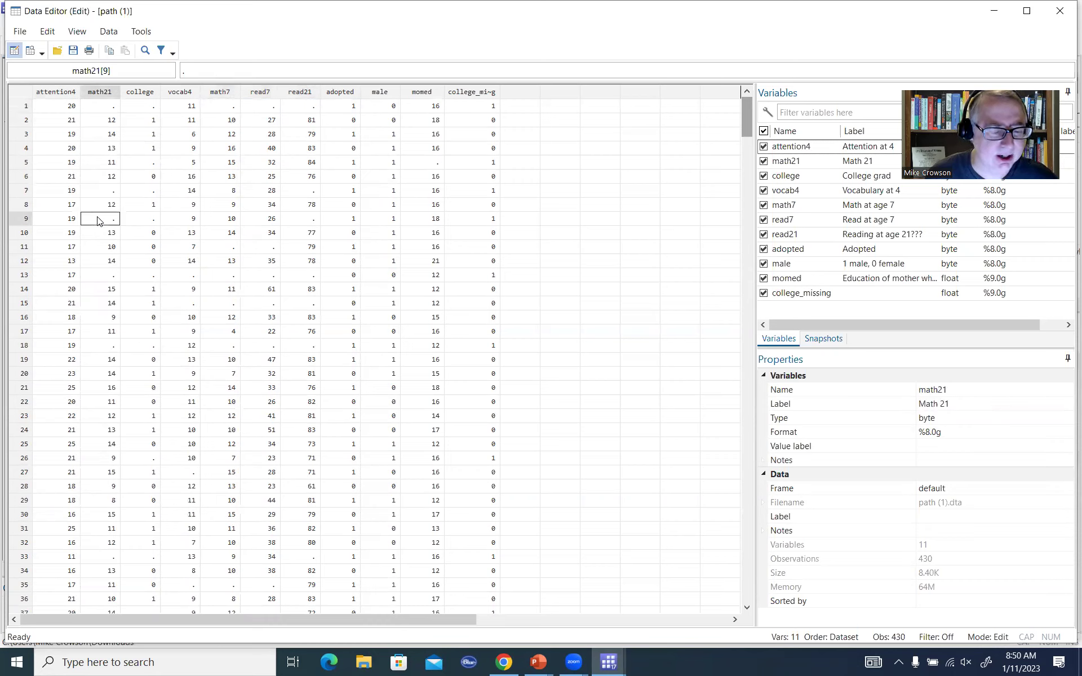
{"action": "left_click", "coordinate": [307, 219]}
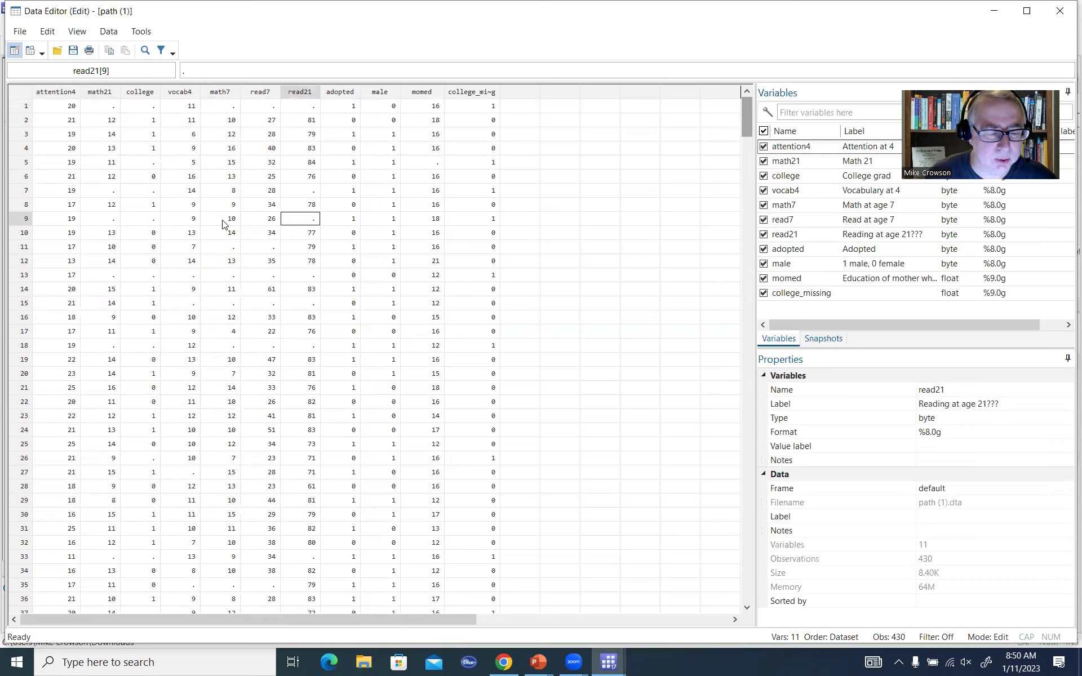
{"action": "left_click_drag", "start_coordinate": [223, 225], "coordinate": [259, 224]}
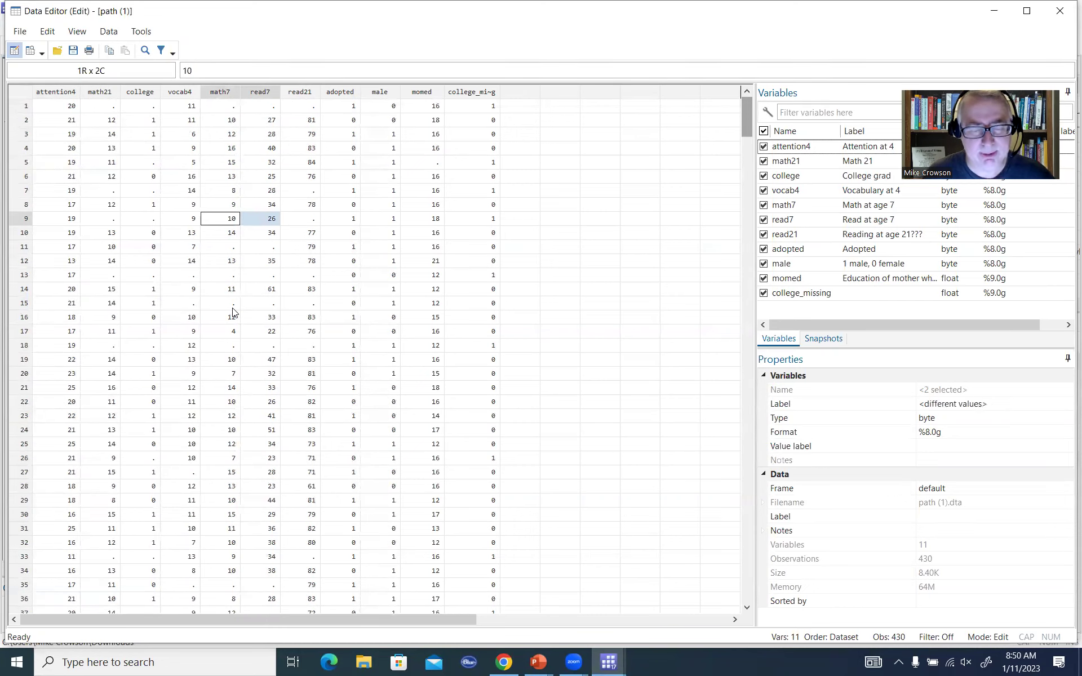
{"action": "left_click", "coordinate": [395, 294]}
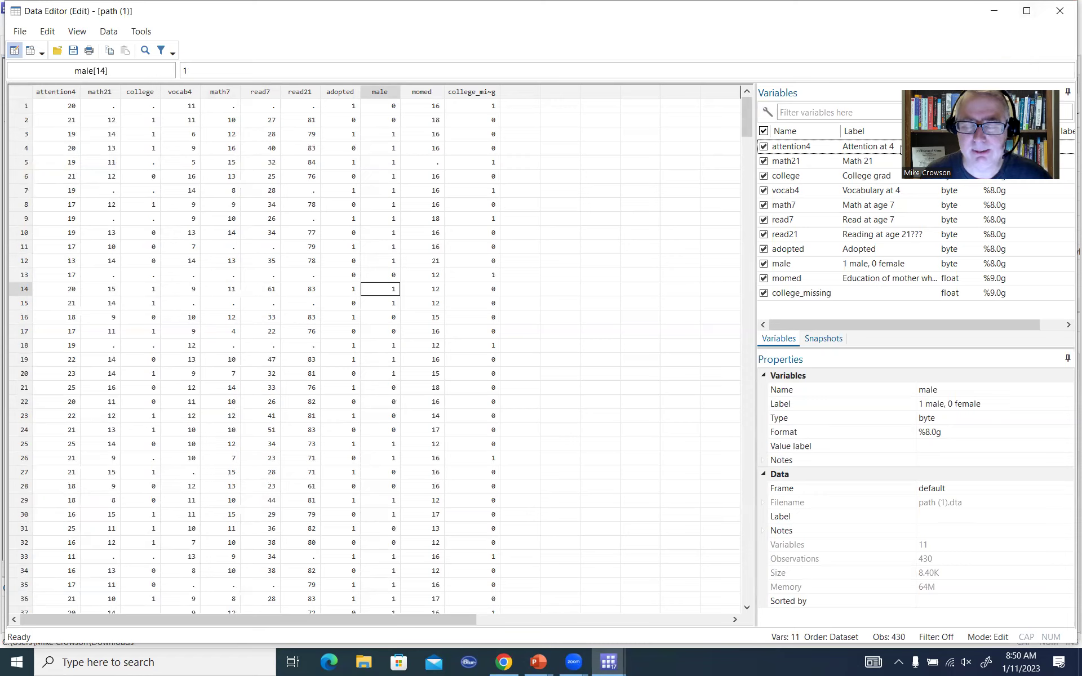
Close the Data Editor, switch back to the SEM Builder and estimate the model with the Maximum likelihood method
{"action": "left_click", "coordinate": [1056, 15]}
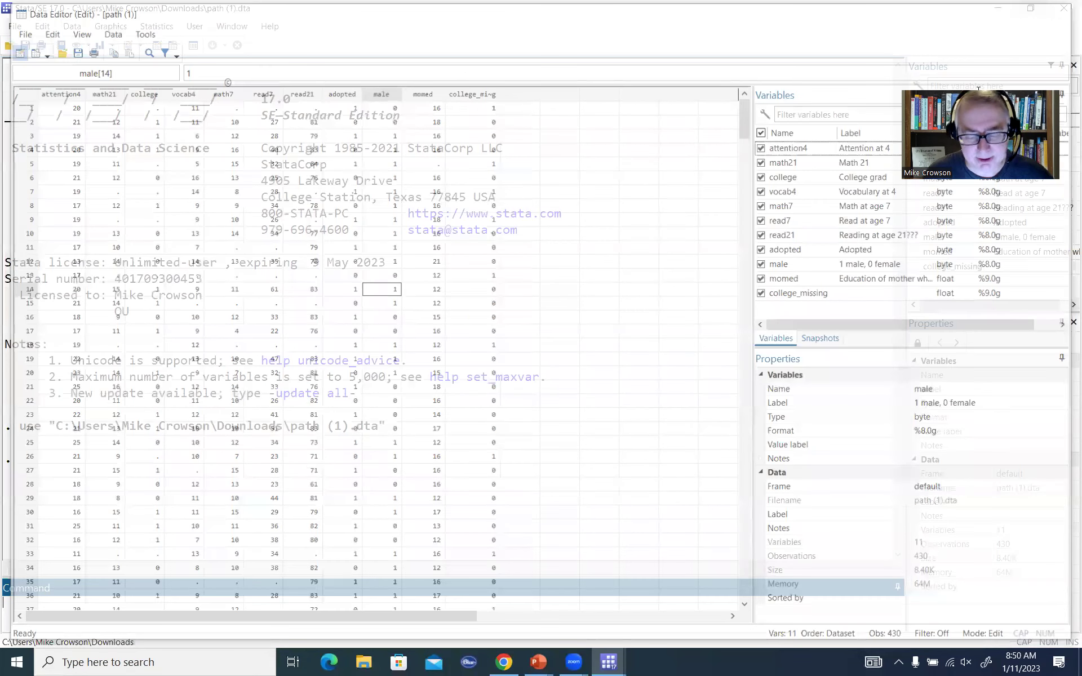
{"action": "left_click", "coordinate": [616, 664]}
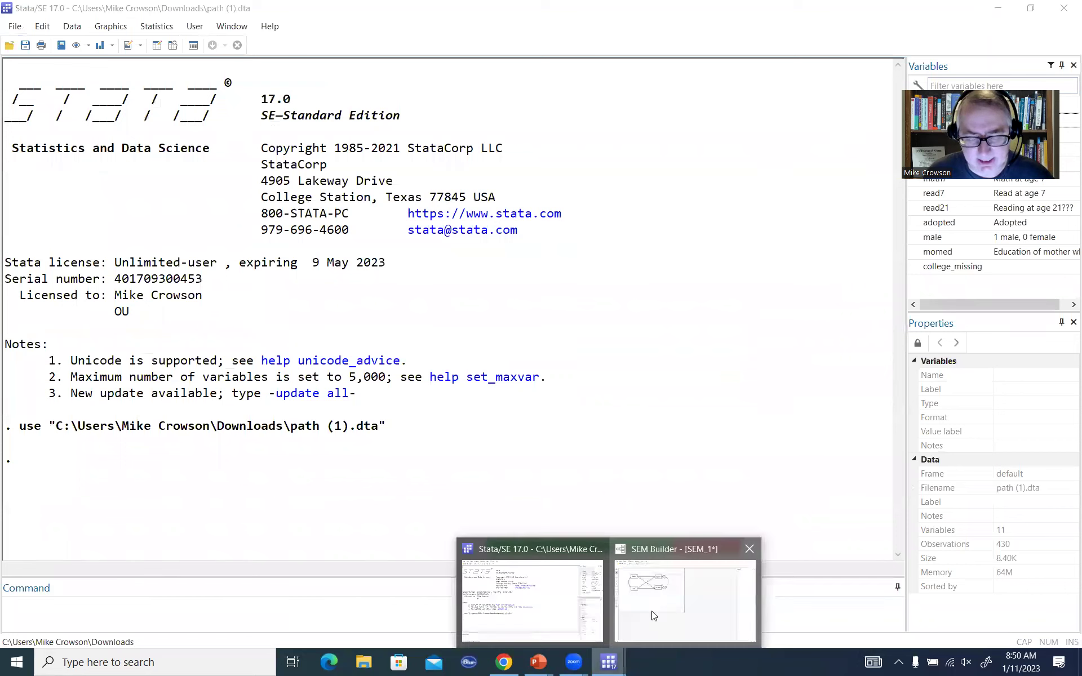
{"action": "left_click", "coordinate": [652, 615]}
{"action": "left_click", "coordinate": [121, 26]}
{"action": "left_click", "coordinate": [121, 27]}
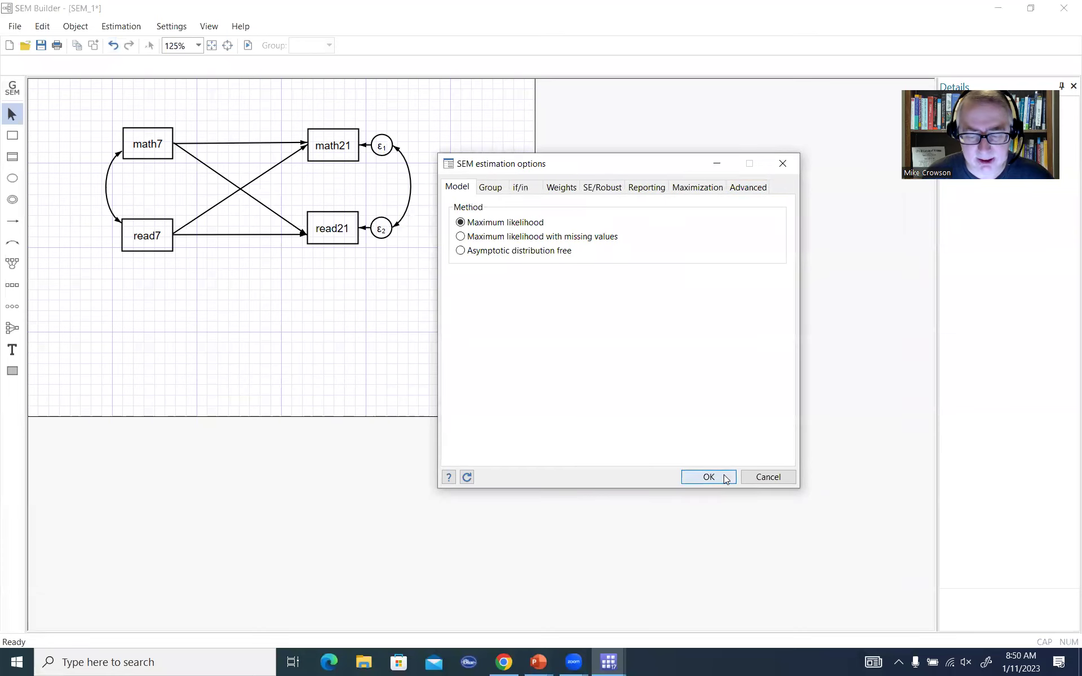
{"action": "left_click", "coordinate": [709, 477]}
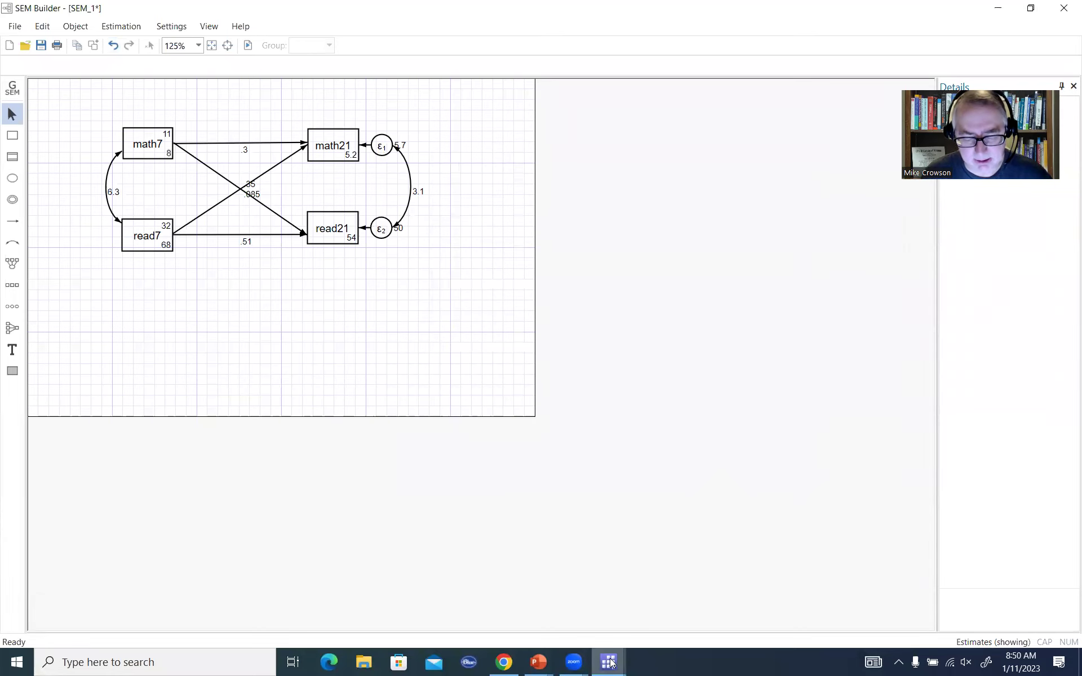
Switch to the main Stata window and check the number of observations used in the maximum likelihood output
{"action": "mouse_move", "coordinate": [612, 663]}
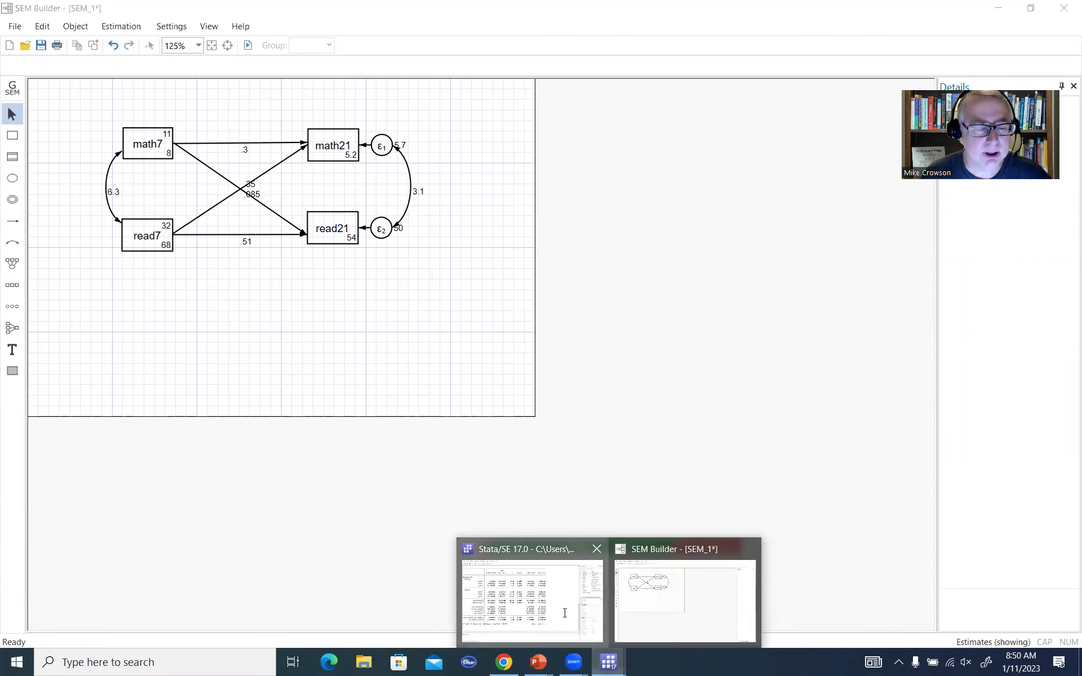
{"action": "scroll", "coordinate": [466, 381], "scroll_direction": "up", "scroll_amount": 1}
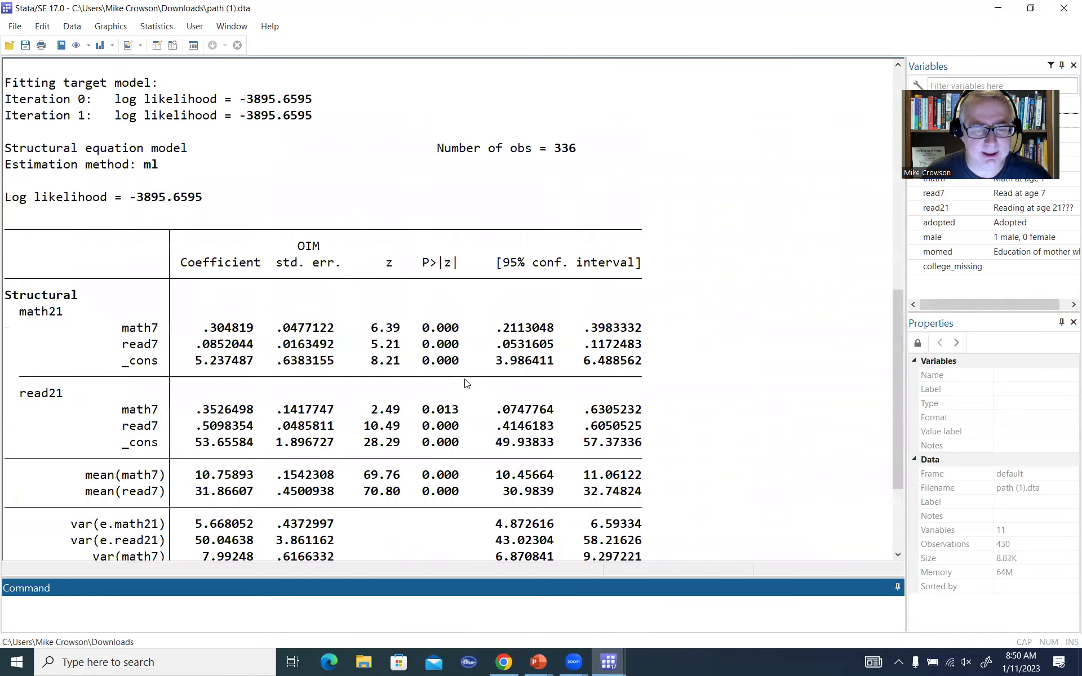
{"action": "scroll", "coordinate": [471, 350], "scroll_direction": "up", "scroll_amount": 3}
{"action": "left_click_drag", "start_coordinate": [437, 199], "coordinate": [574, 203]}
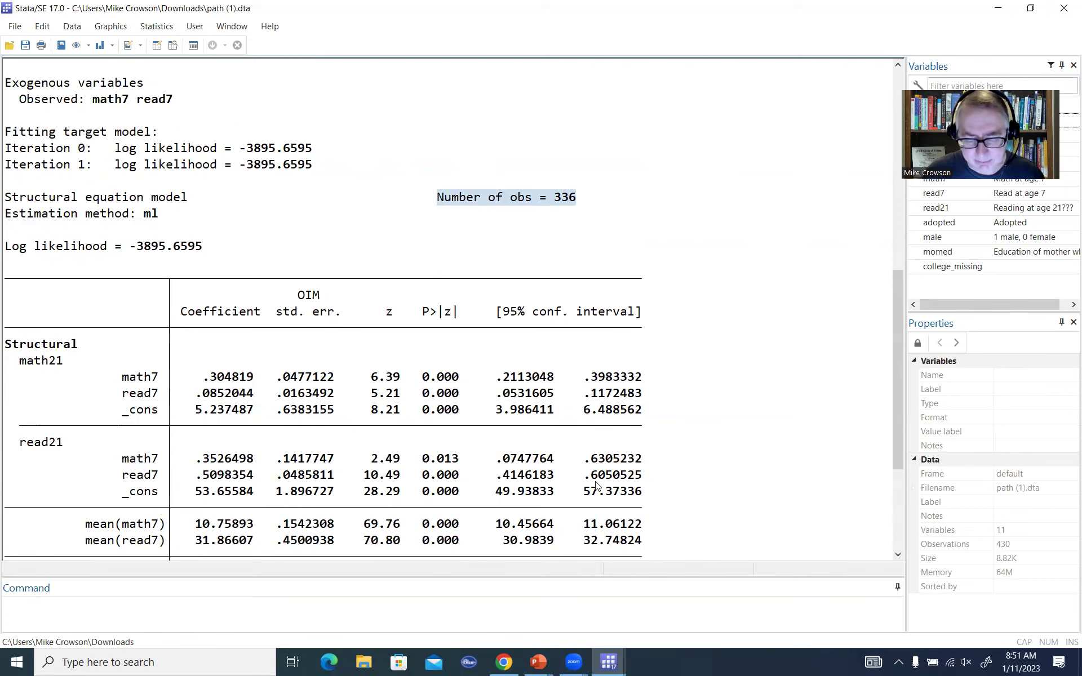
Return to the SEM Builder and re-estimate the model using Maximum likelihood with missing values
{"action": "left_click", "coordinate": [605, 662]}
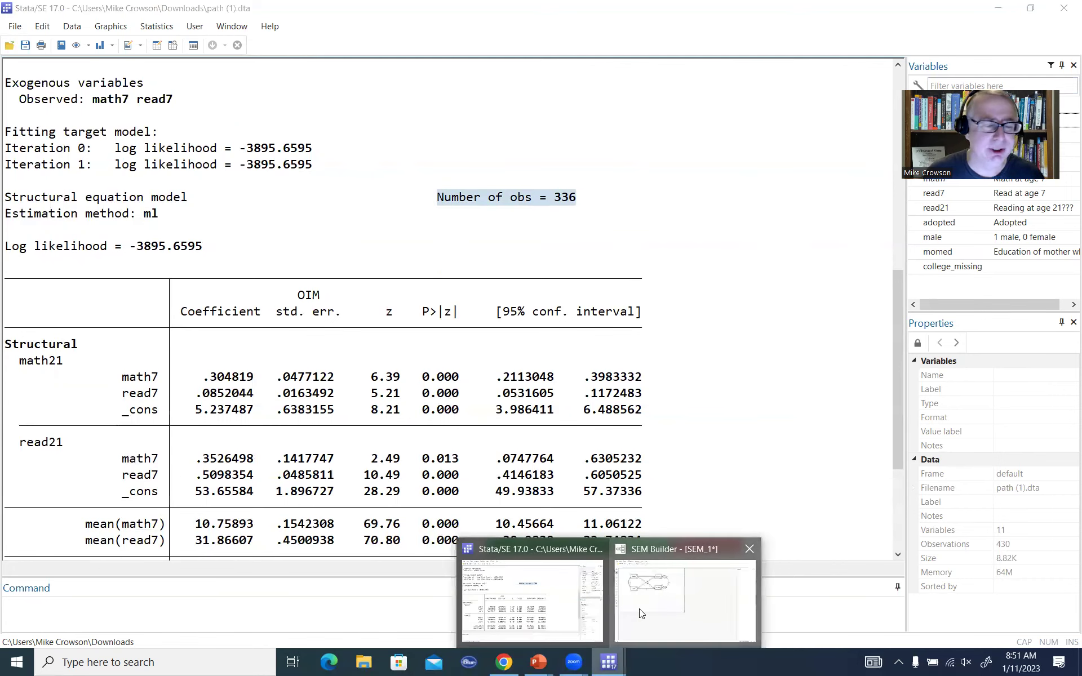
{"action": "left_click", "coordinate": [641, 613]}
{"action": "left_click", "coordinate": [121, 26]}
{"action": "left_click", "coordinate": [138, 44]}
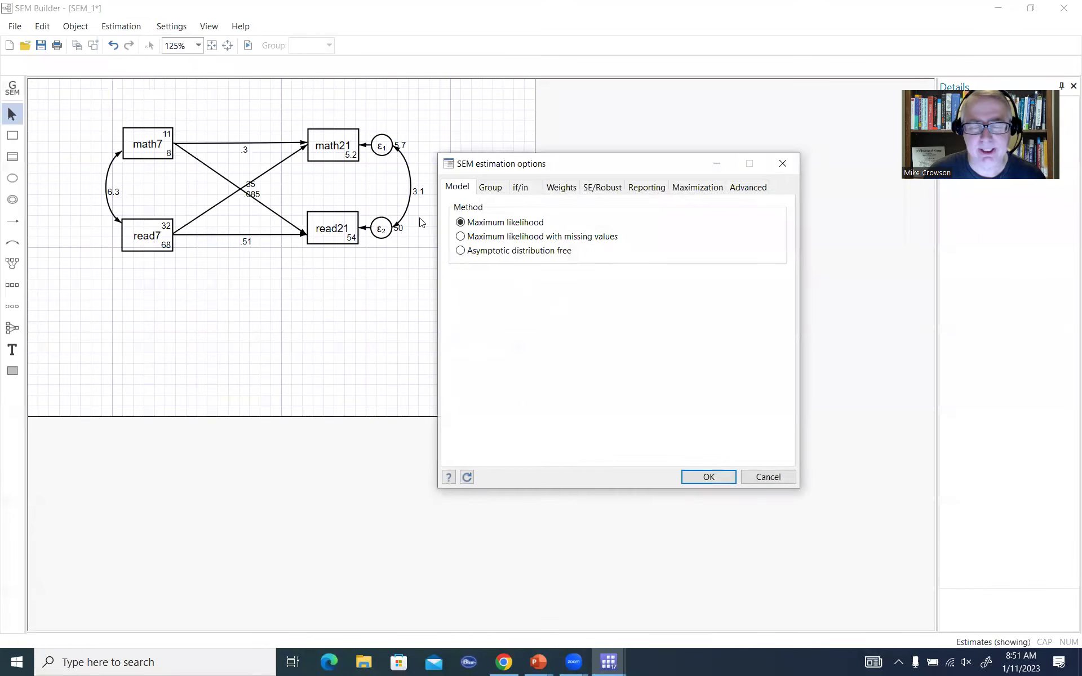
{"action": "left_click", "coordinate": [461, 237]}
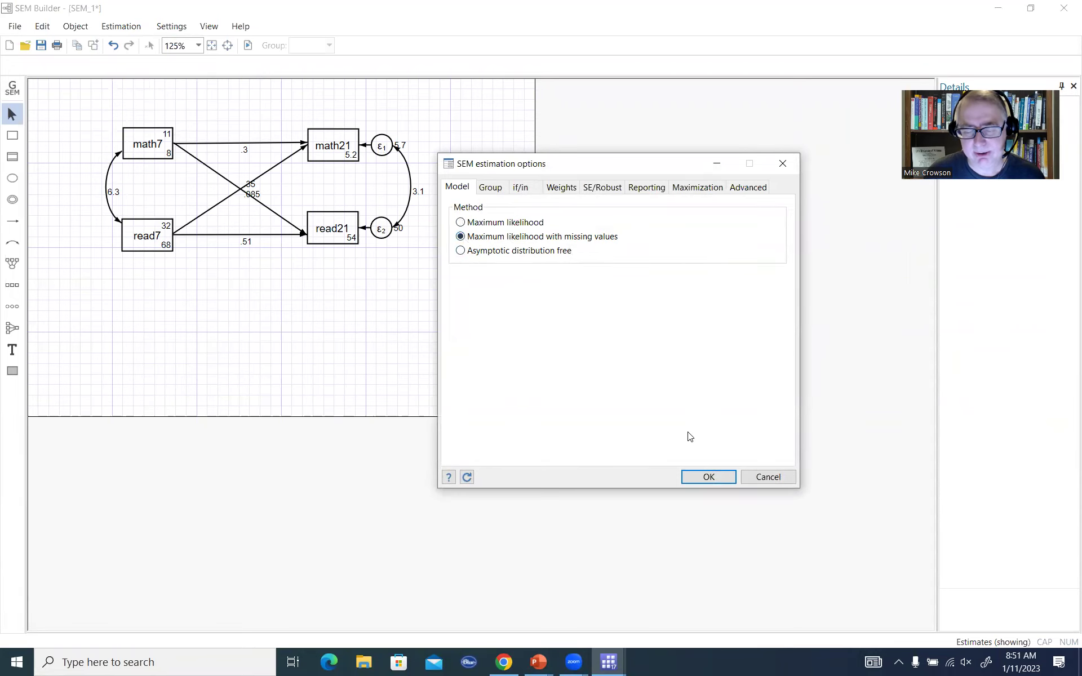
{"action": "left_click", "coordinate": [710, 476]}
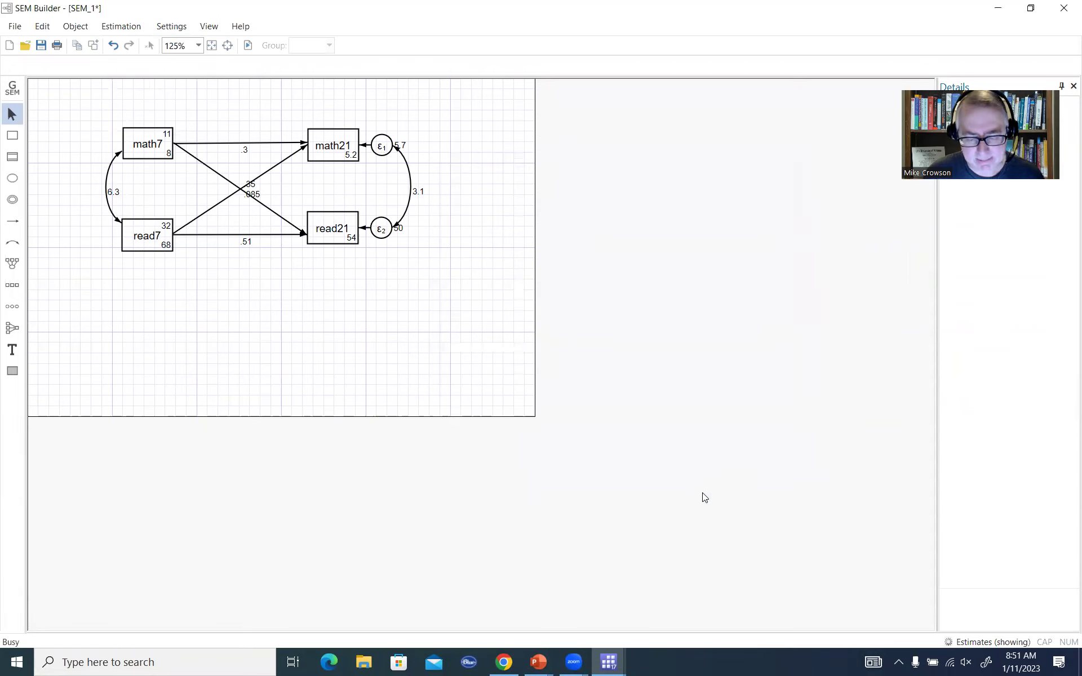
Switch to the main Stata window and examine the number of observations and estimation method in the mlmv output against the earlier output
{"action": "left_click", "coordinate": [606, 663]}
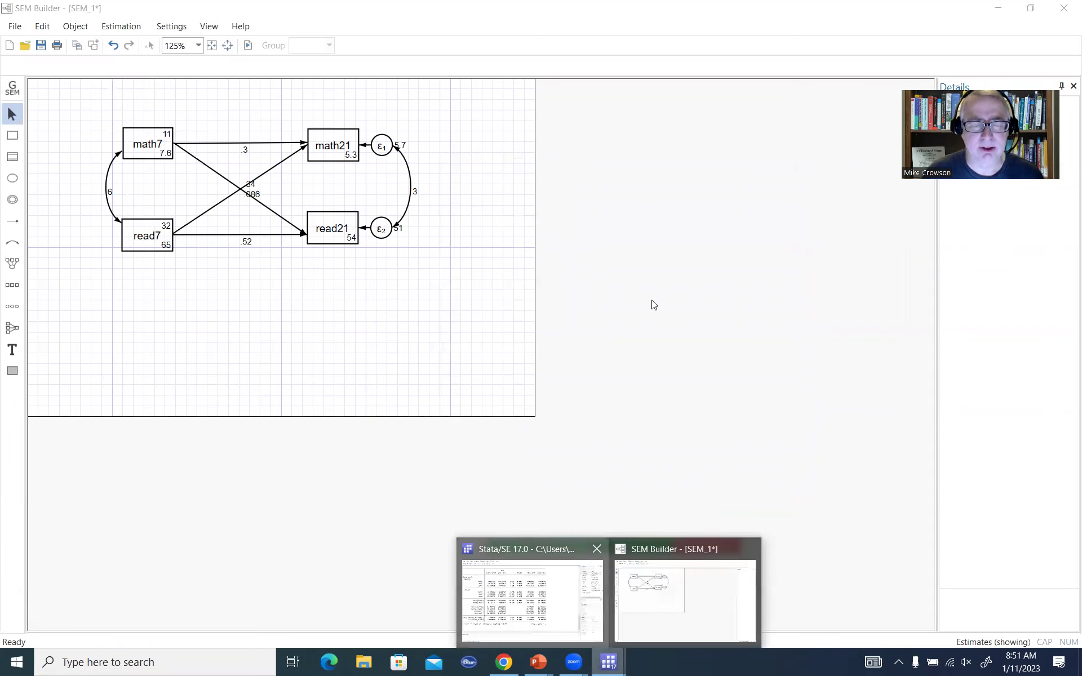
{"action": "left_click", "coordinate": [529, 597]}
{"action": "left_click_drag", "start_coordinate": [438, 197], "coordinate": [582, 201]}
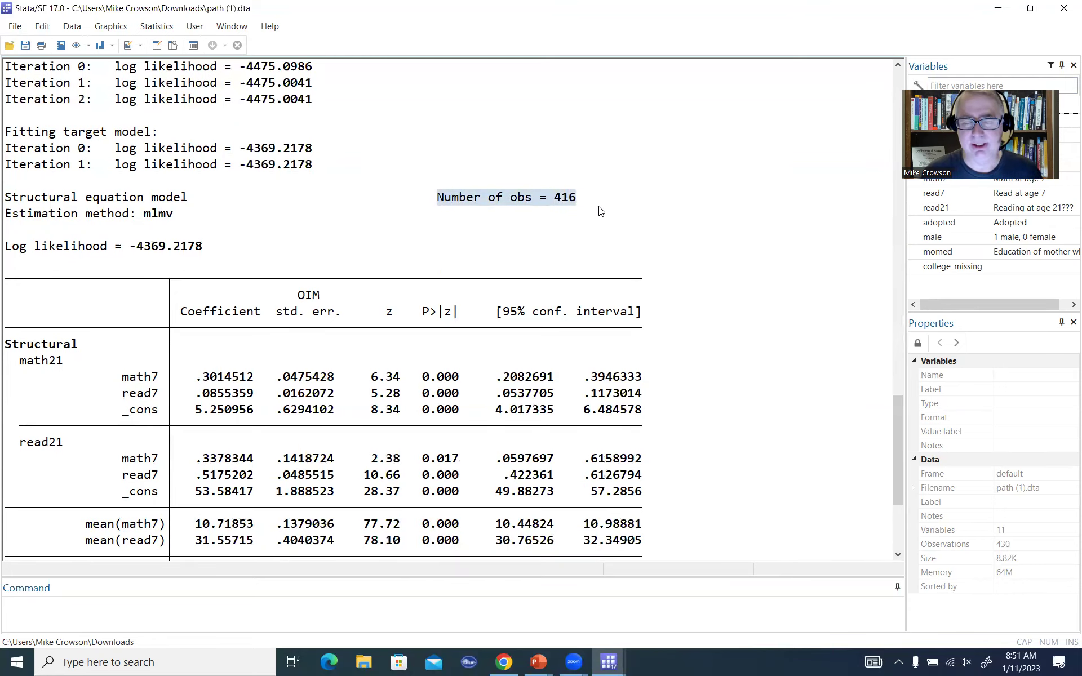
{"action": "scroll", "coordinate": [655, 176], "scroll_direction": "up", "scroll_amount": 12}
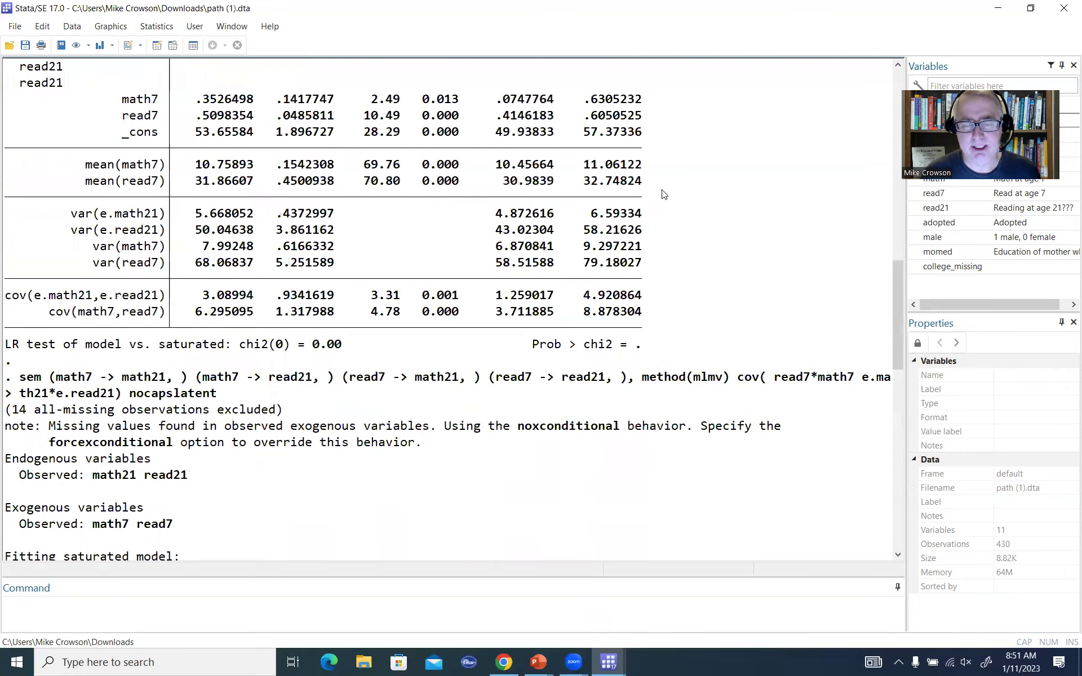
{"action": "scroll", "coordinate": [663, 194], "scroll_direction": "up", "scroll_amount": 10}
{"action": "scroll", "coordinate": [664, 226], "scroll_direction": "down", "scroll_amount": 17}
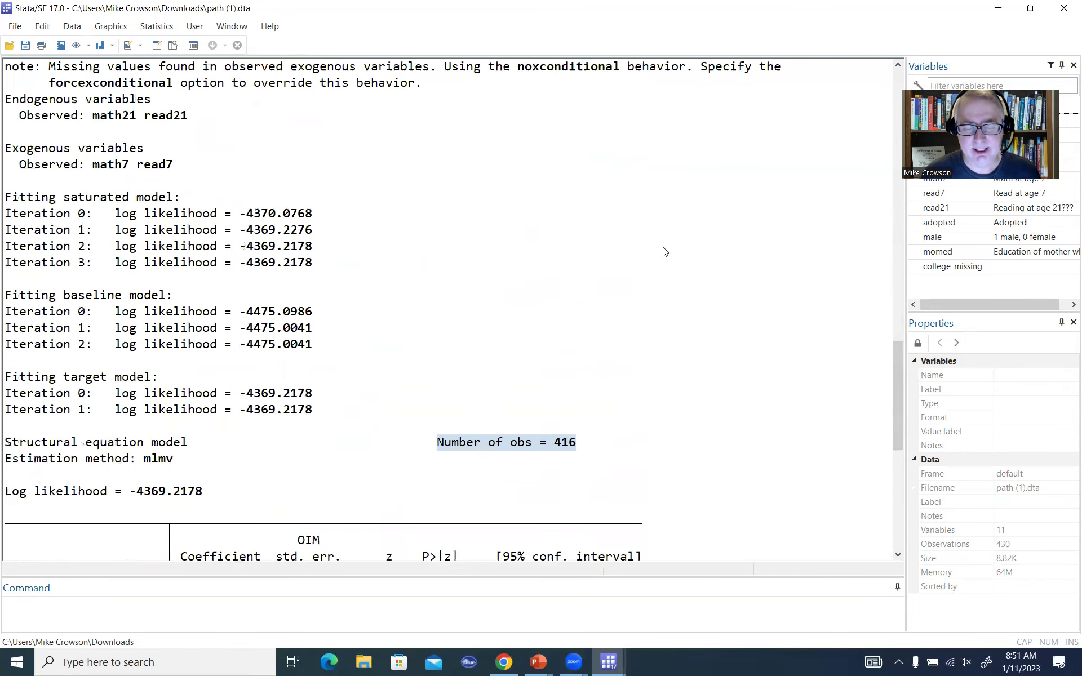
{"action": "scroll", "coordinate": [665, 252], "scroll_direction": "down", "scroll_amount": 5}
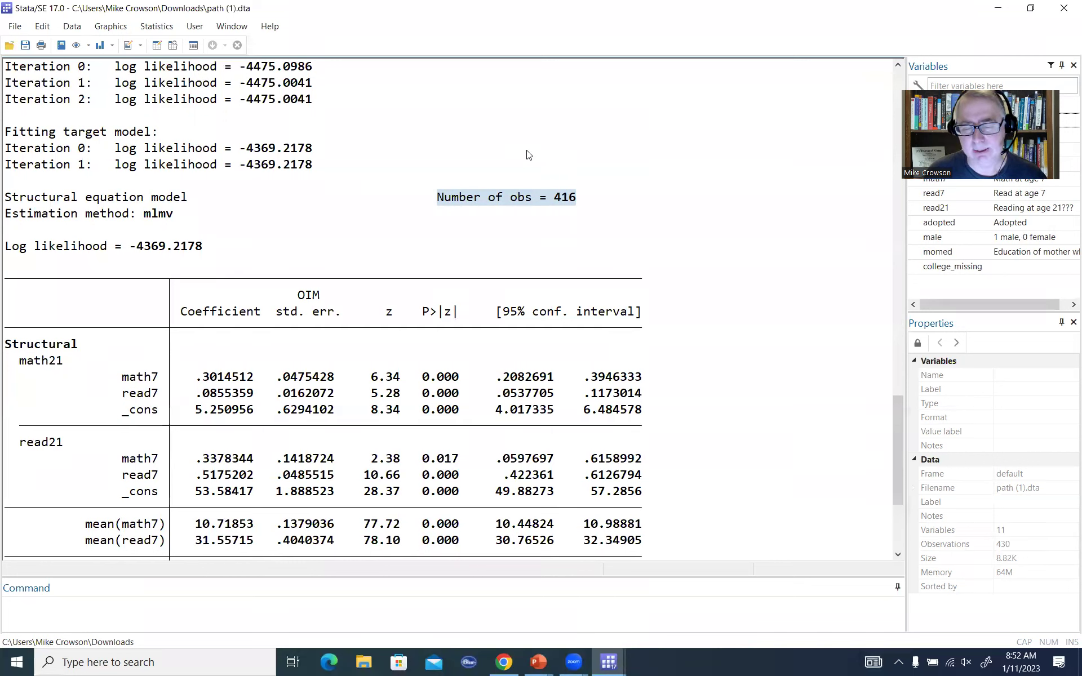
{"action": "left_click_drag", "start_coordinate": [753, 274], "coordinate": [789, 254]}
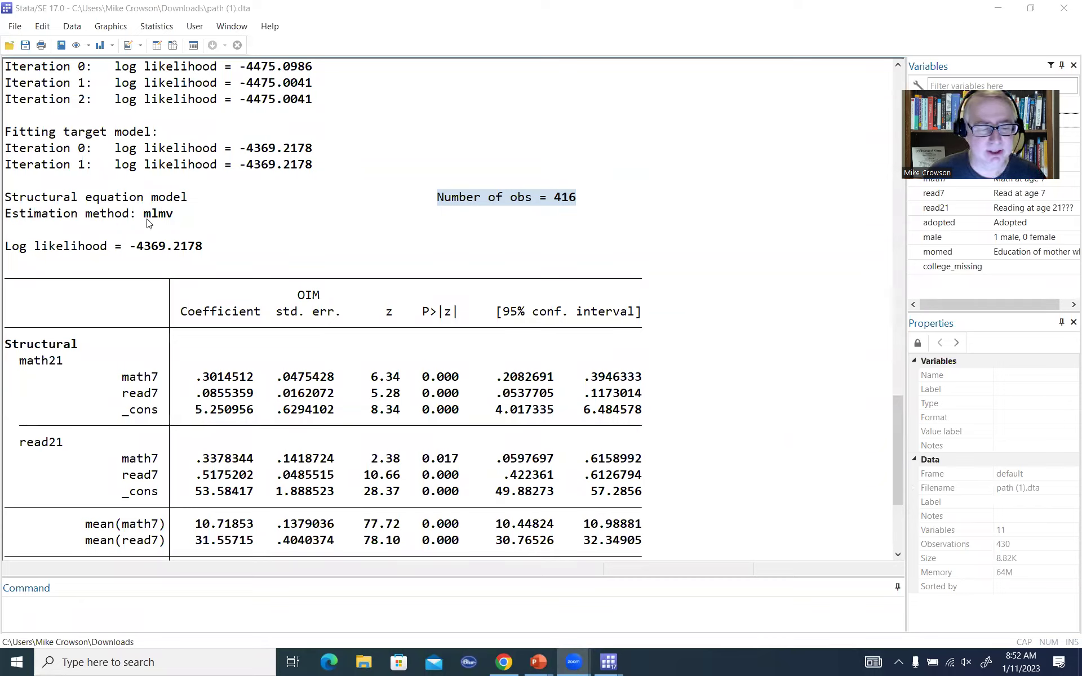
{"action": "left_click_drag", "start_coordinate": [144, 214], "coordinate": [169, 217]}
Examine the first sem command in the results, going through its structural paths and the cov option
{"action": "scroll", "coordinate": [351, 233], "scroll_direction": "up", "scroll_amount": 6}
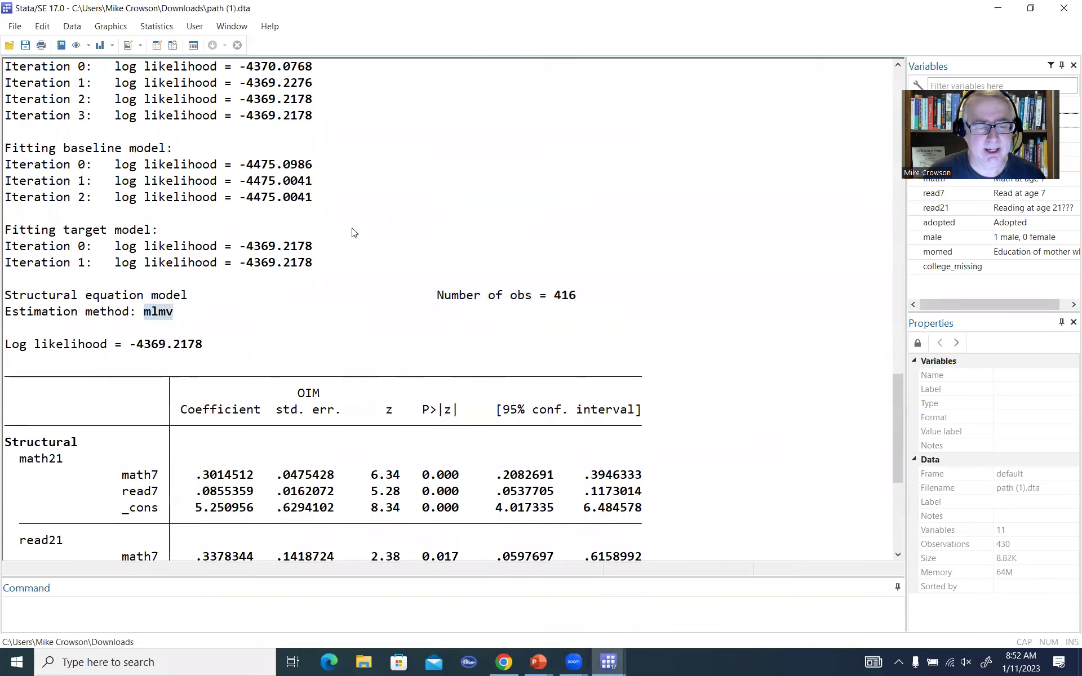
{"action": "scroll", "coordinate": [354, 232], "scroll_direction": "up", "scroll_amount": 5}
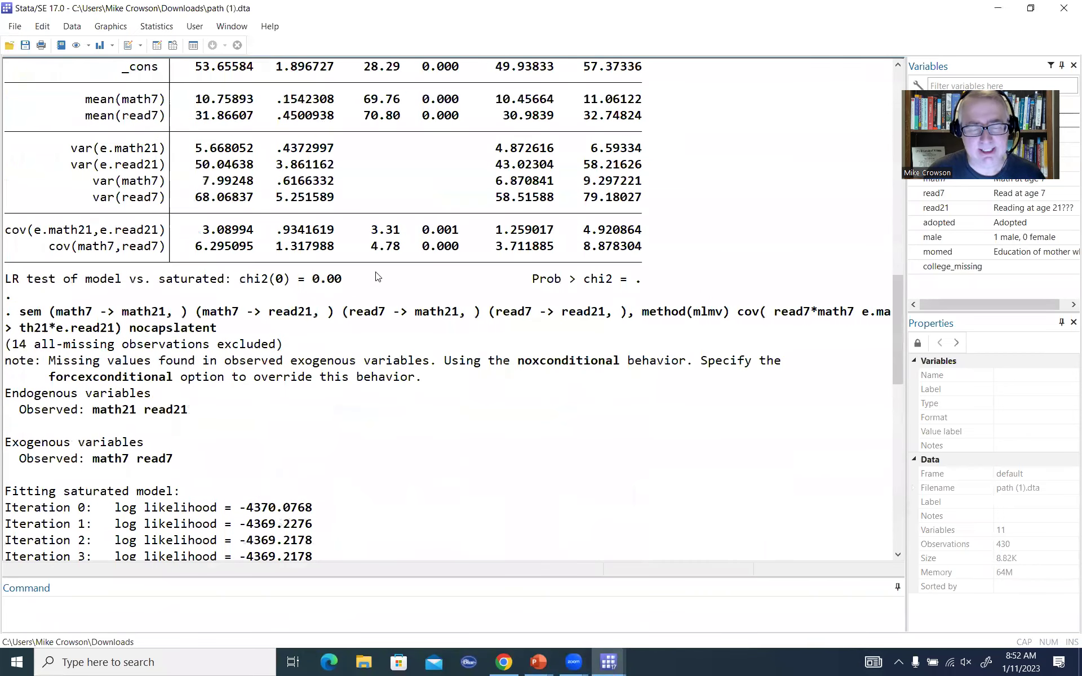
{"action": "scroll", "coordinate": [377, 276], "scroll_direction": "up", "scroll_amount": 10}
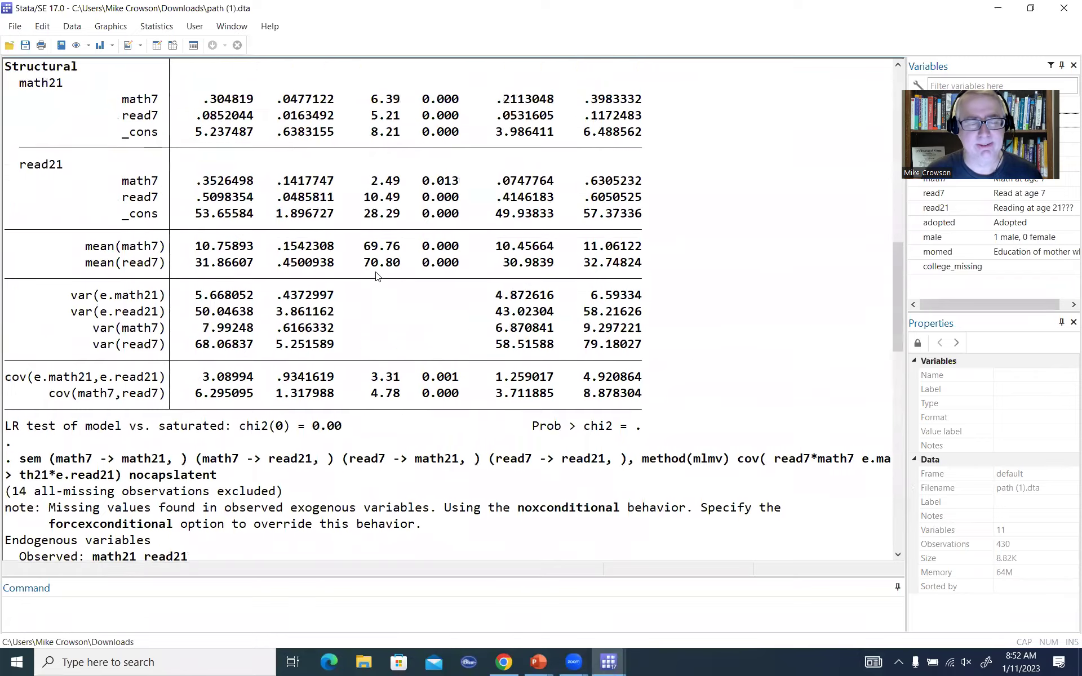
{"action": "scroll", "coordinate": [377, 276], "scroll_direction": "up", "scroll_amount": 2}
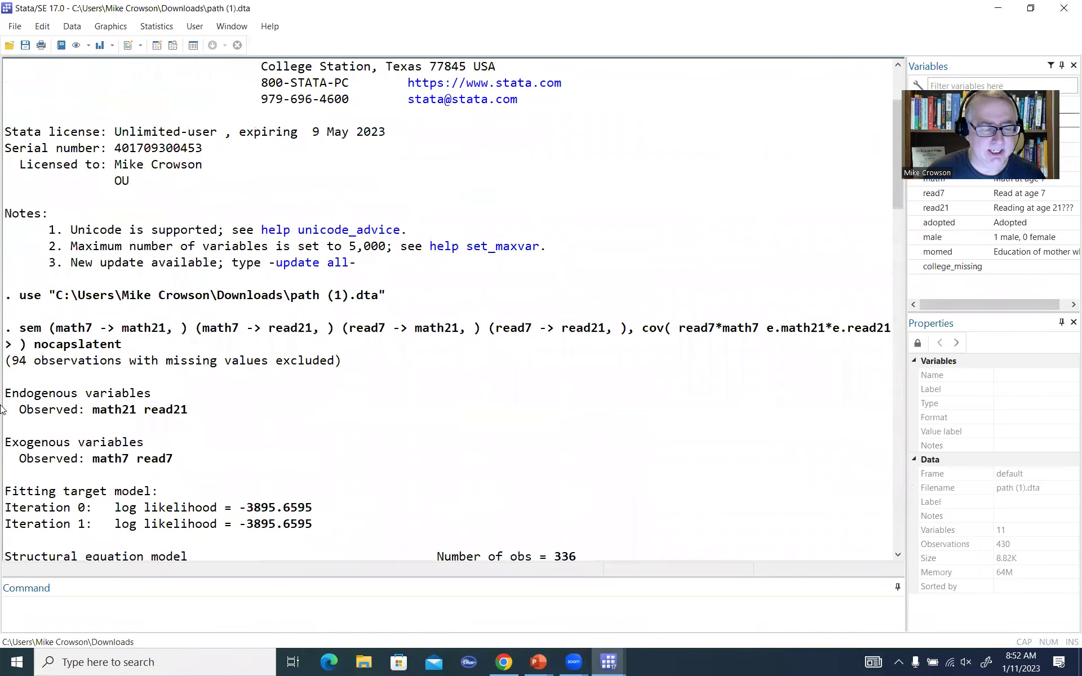
{"action": "left_click_drag", "start_coordinate": [20, 330], "coordinate": [40, 332]}
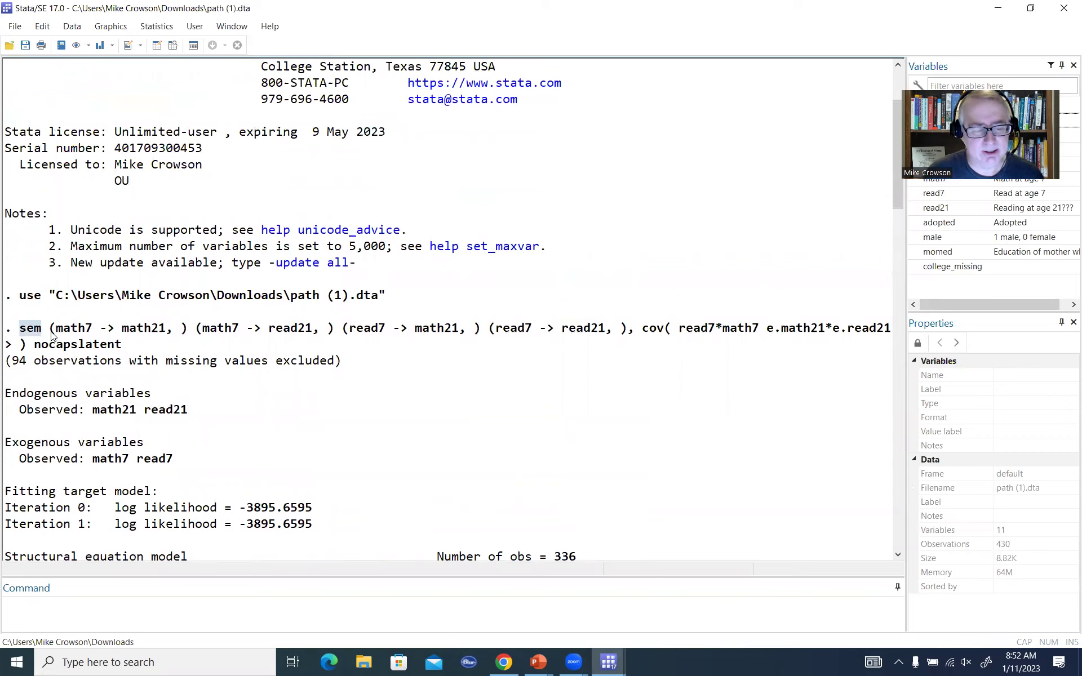
{"action": "left_click_drag", "start_coordinate": [50, 329], "coordinate": [460, 334]}
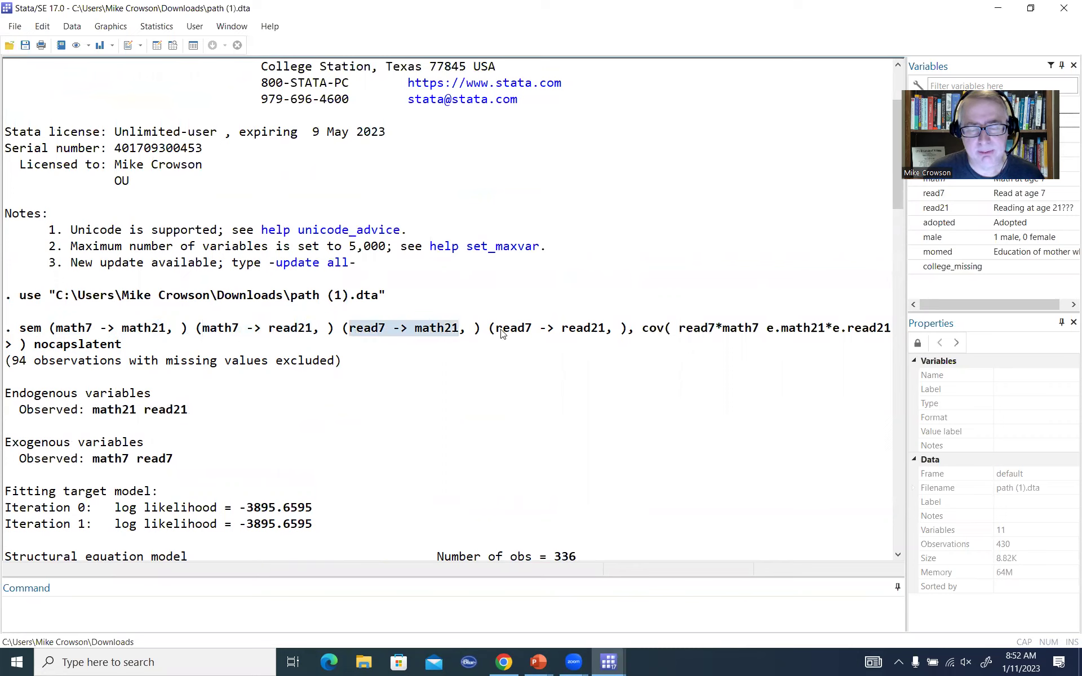
{"action": "left_click", "coordinate": [499, 333]}
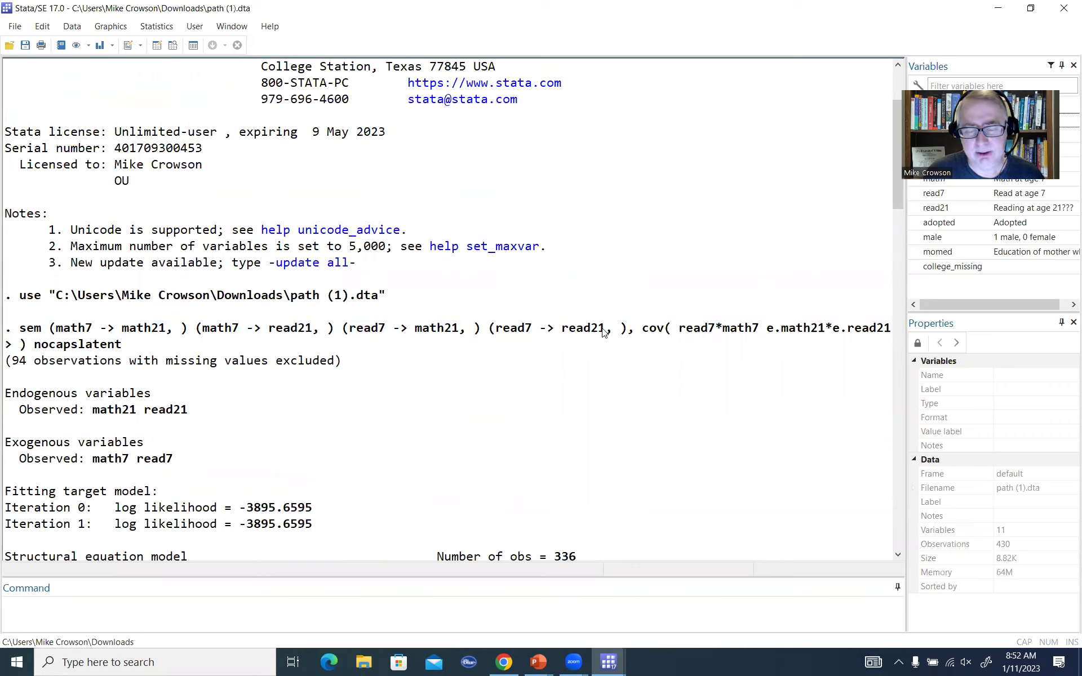
{"action": "mouse_move", "coordinate": [643, 334]}
{"action": "left_mouse_down"}
{"action": "mouse_move", "coordinate": [687, 333]}
{"action": "mouse_move", "coordinate": [662, 331]}
{"action": "left_mouse_up"}
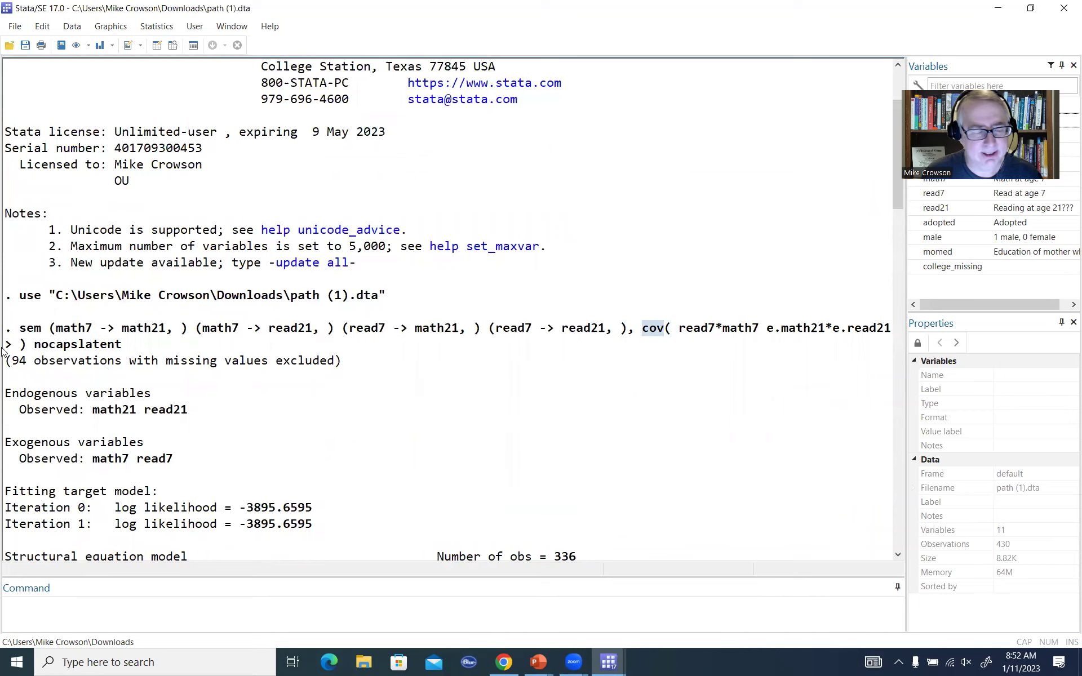
Examine the method(mlmv) option in the second sem command and review the coefficient table below it
{"action": "scroll", "coordinate": [182, 380], "scroll_direction": "down", "scroll_amount": 13}
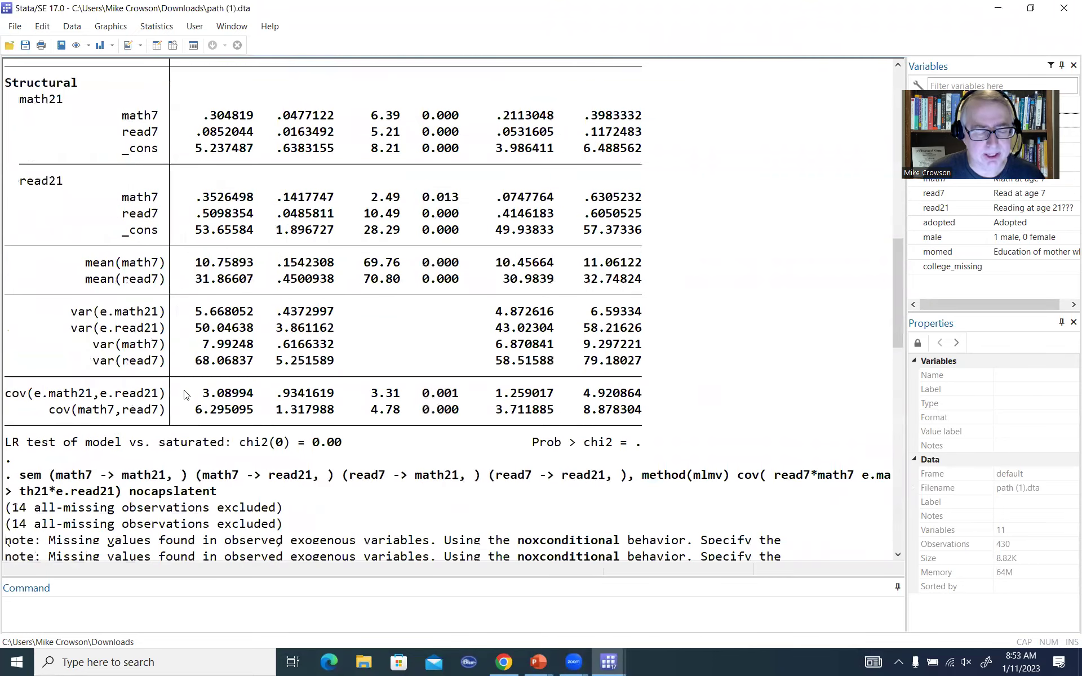
{"action": "scroll", "coordinate": [184, 395], "scroll_direction": "down", "scroll_amount": 14}
{"action": "scroll", "coordinate": [186, 399], "scroll_direction": "up", "scroll_amount": 5}
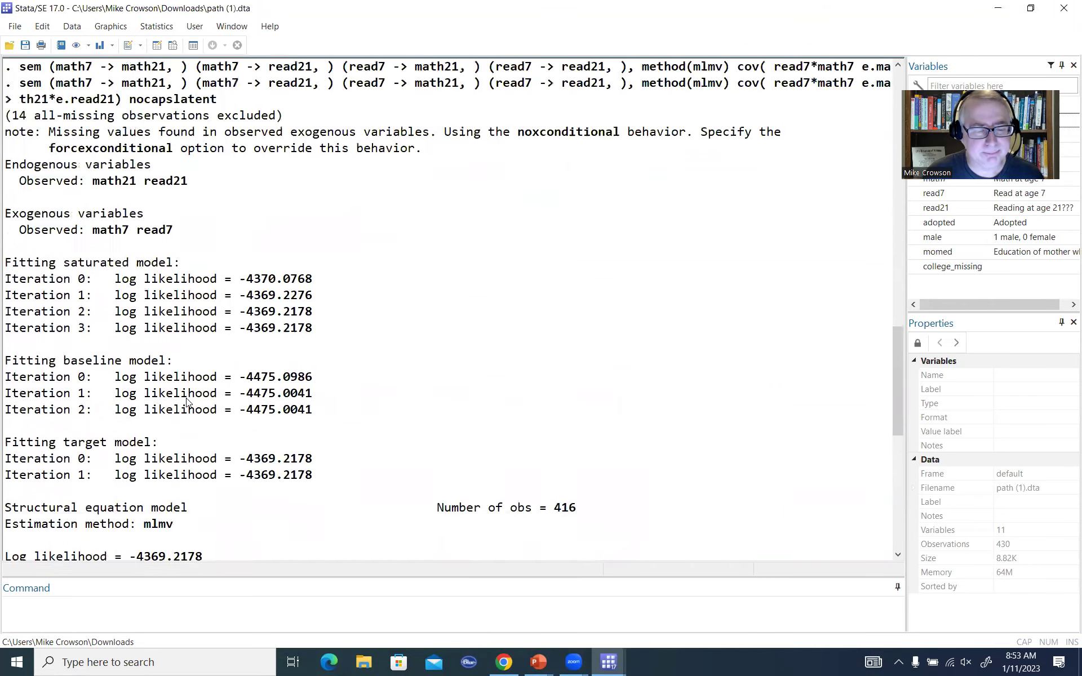
{"action": "scroll", "coordinate": [186, 399], "scroll_direction": "up", "scroll_amount": 4}
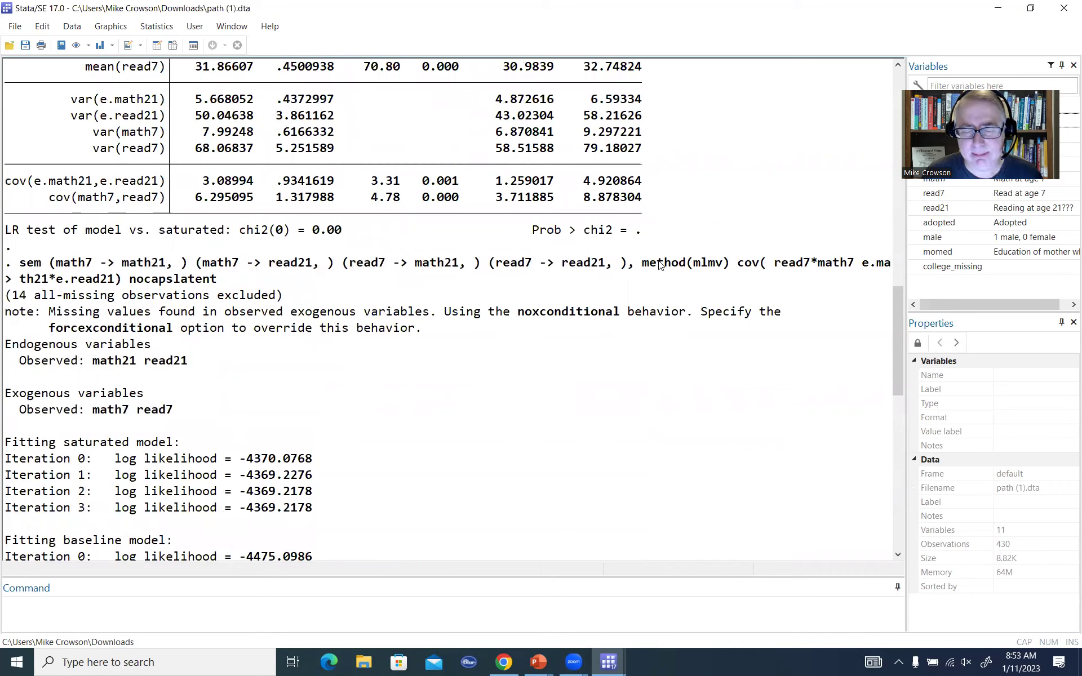
{"action": "left_click_drag", "start_coordinate": [642, 262], "coordinate": [730, 267]}
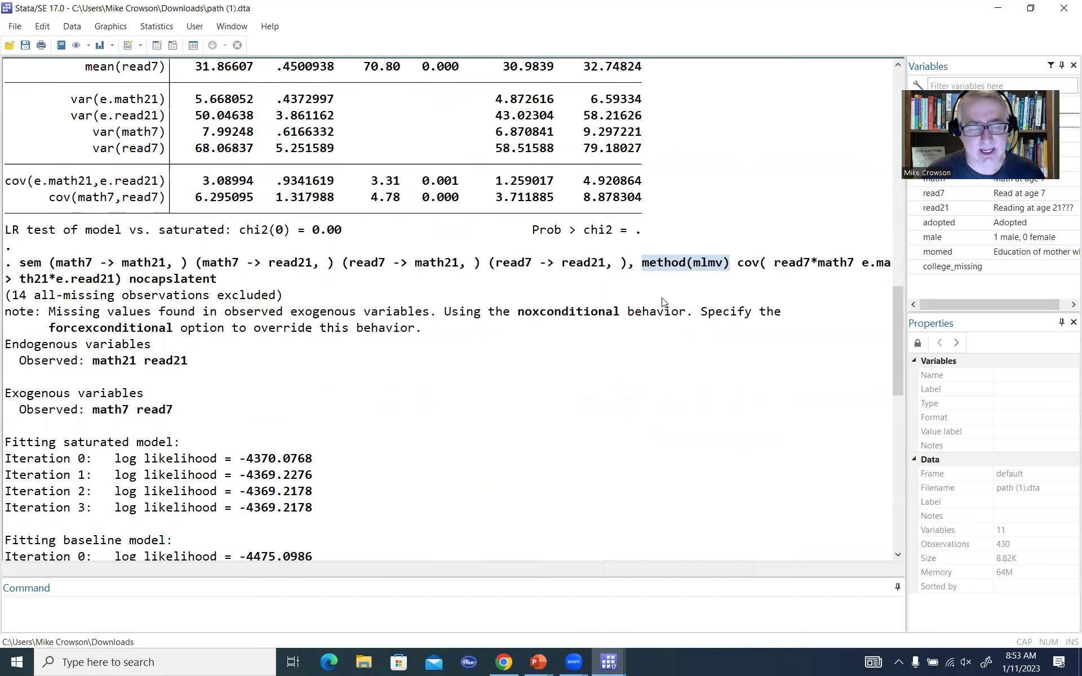
{"action": "scroll", "coordinate": [662, 303], "scroll_direction": "down", "scroll_amount": 10}
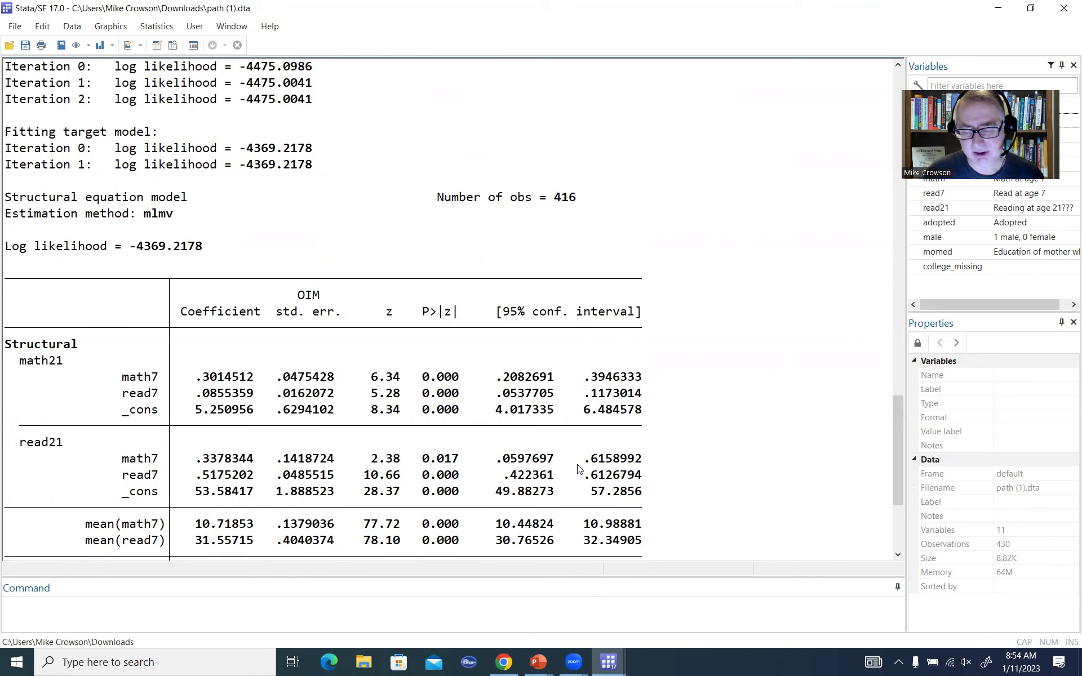
In the SEM Builder, move read7 and read21 lower and reattach the read7-to-math21 path to the bottom edge of math21
{"action": "key", "text": "alt+Tab"}
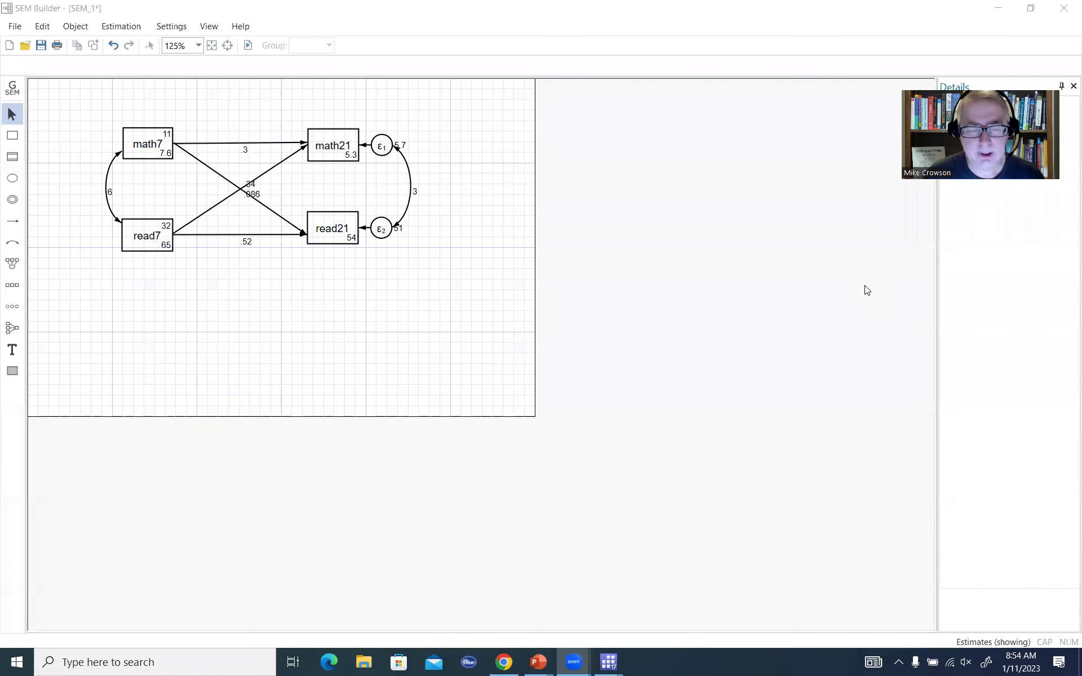
{"action": "left_click_drag", "start_coordinate": [140, 238], "coordinate": [141, 288]}
{"action": "left_click_drag", "start_coordinate": [323, 230], "coordinate": [328, 281]}
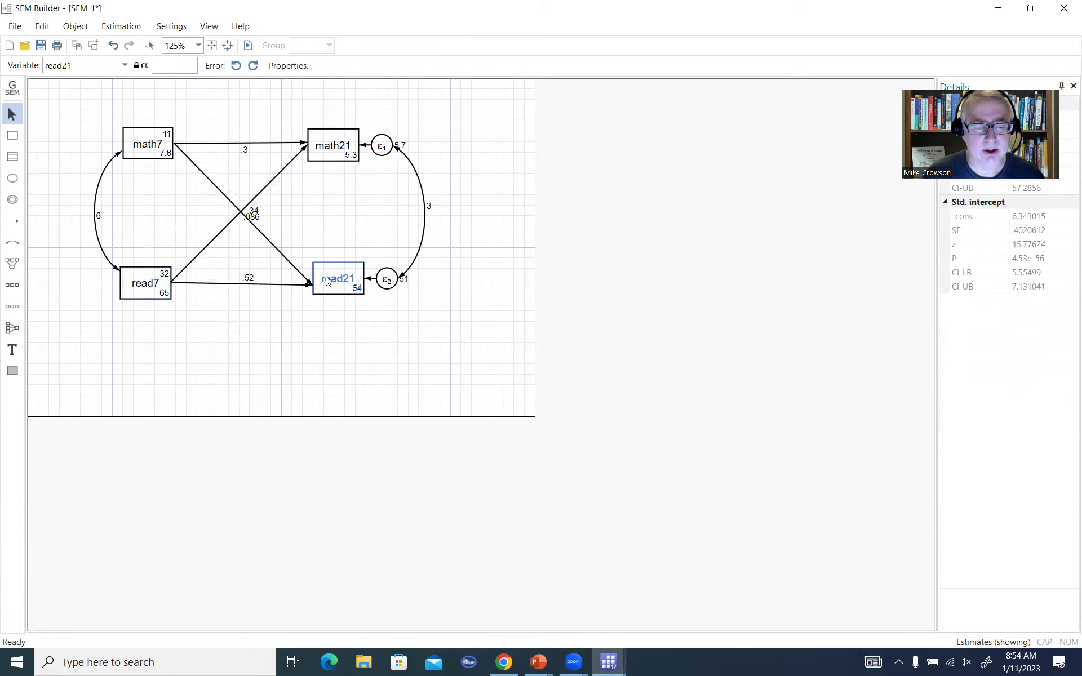
{"action": "left_click", "coordinate": [297, 156]}
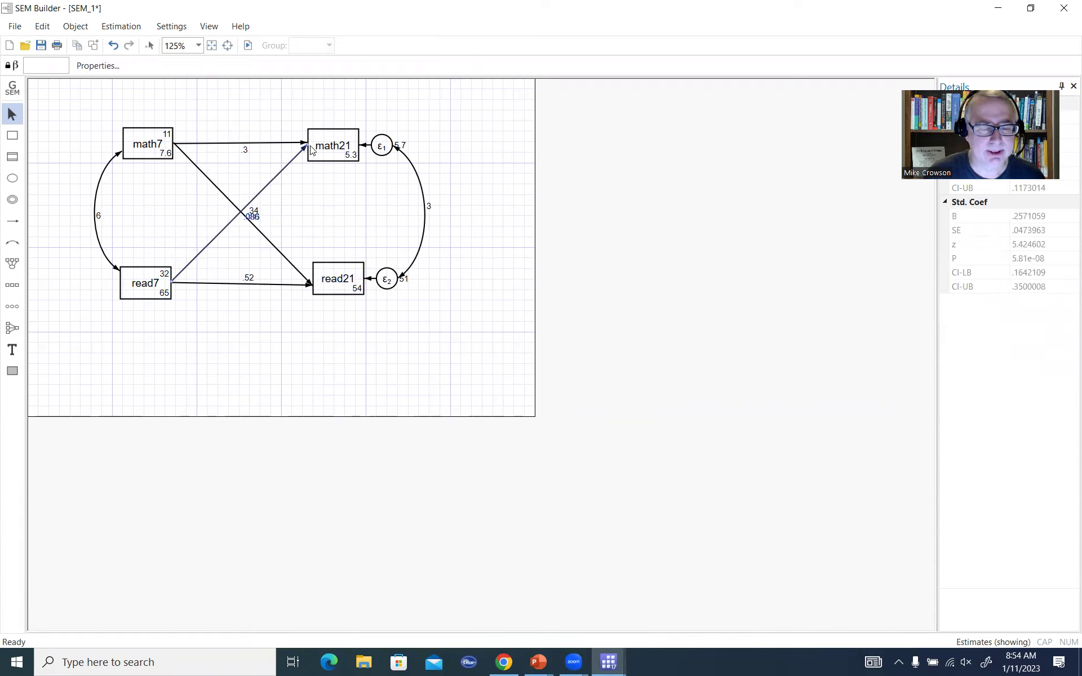
{"action": "left_click_drag", "start_coordinate": [311, 148], "coordinate": [345, 165]}
{"action": "left_click", "coordinate": [523, 302]}
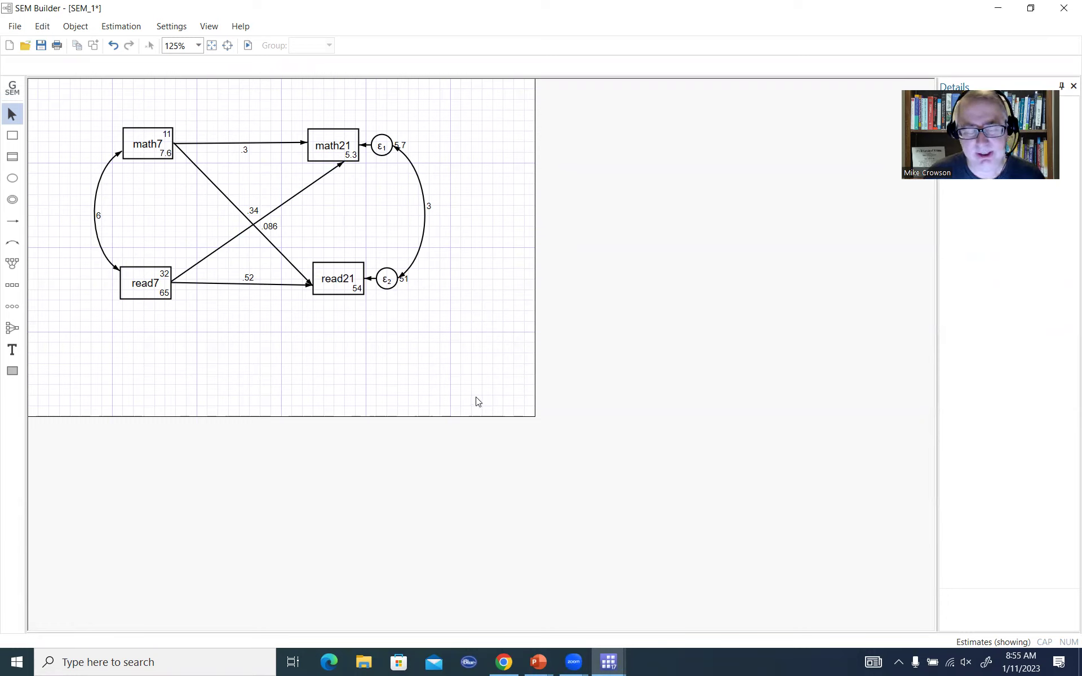
Switch to the scanned PDF in Chrome and examine the equation-level goodness-of-fit table and the estimated path diagram in Figure 2.8
{"action": "left_click", "coordinate": [504, 663]}
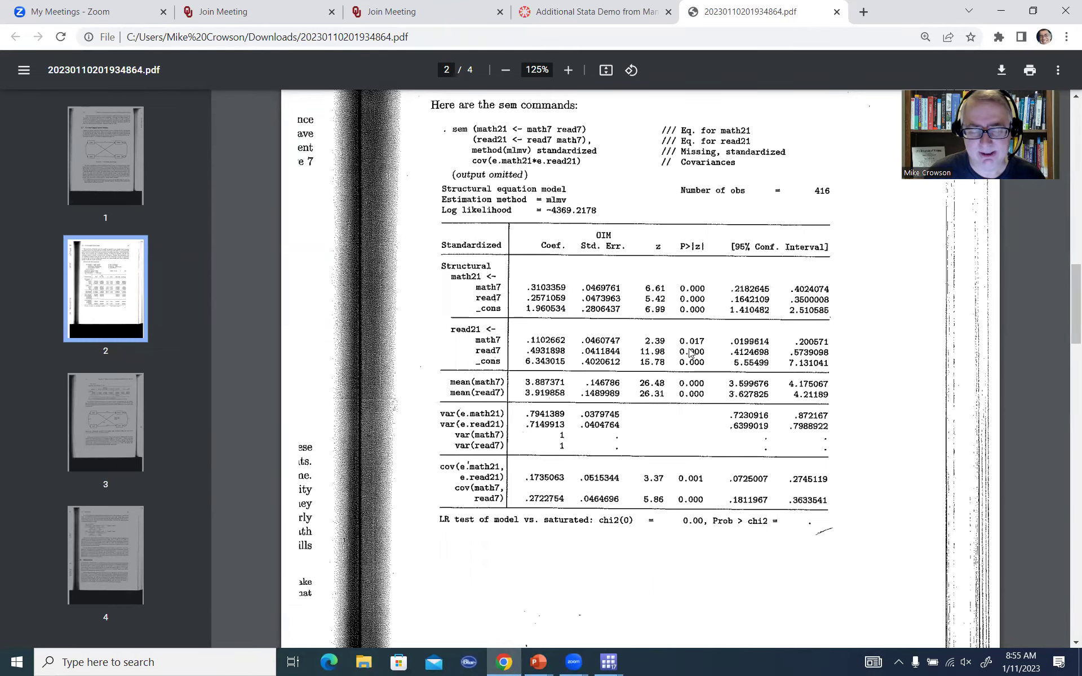
{"action": "scroll", "coordinate": [675, 346], "scroll_direction": "down", "scroll_amount": 7}
{"action": "scroll", "coordinate": [674, 346], "scroll_direction": "down", "scroll_amount": 5}
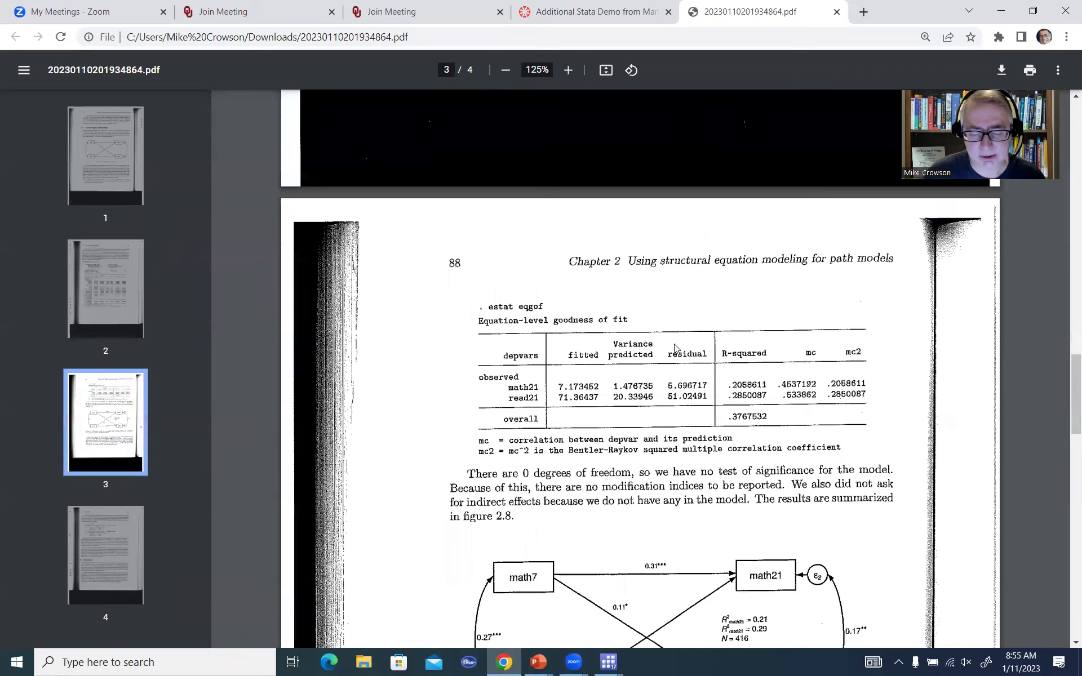
{"action": "scroll", "coordinate": [675, 348], "scroll_direction": "down", "scroll_amount": 7}
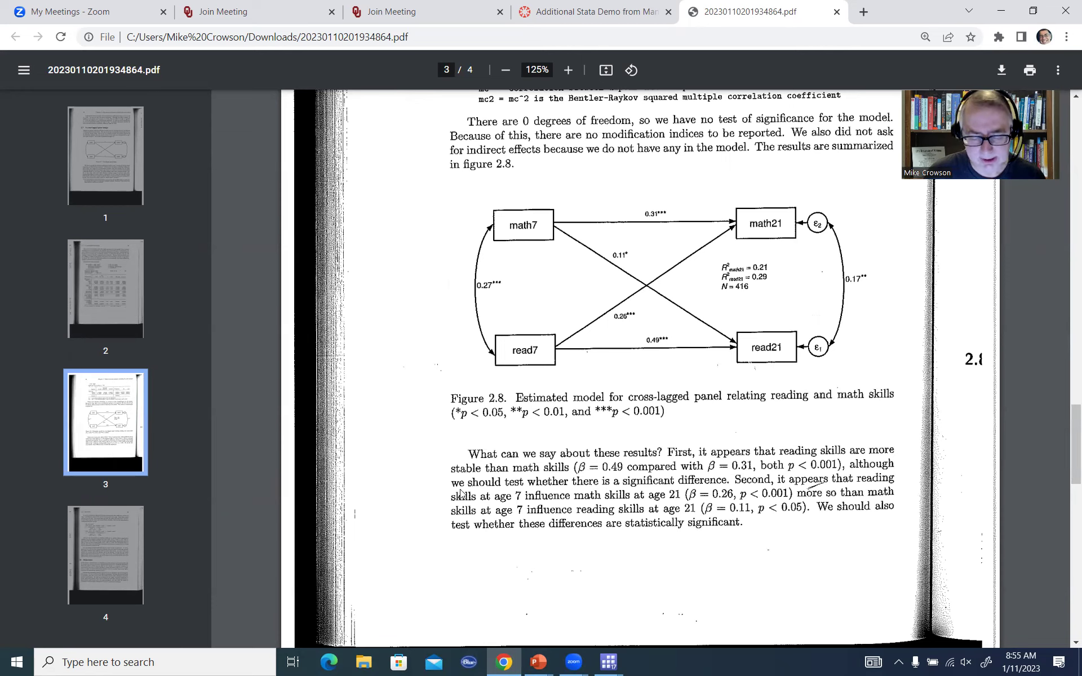
Switch to the main Stata window and examine the coefficients and p-values of read7 and math7 in the math21 equation
{"action": "left_click", "coordinate": [611, 658]}
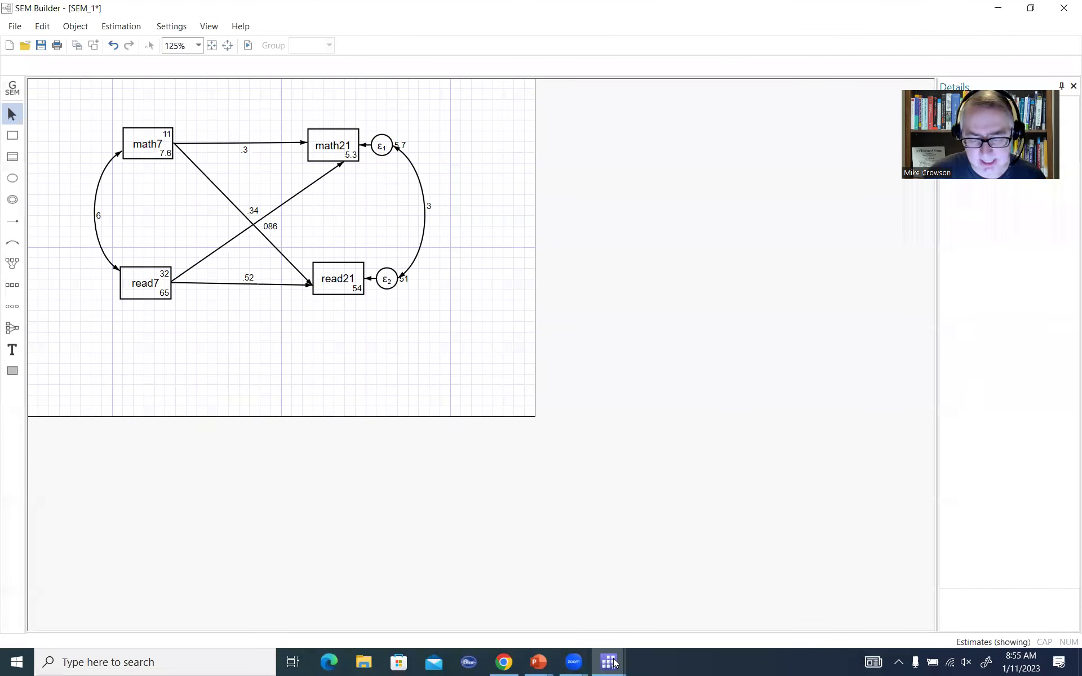
{"action": "left_click", "coordinate": [612, 660]}
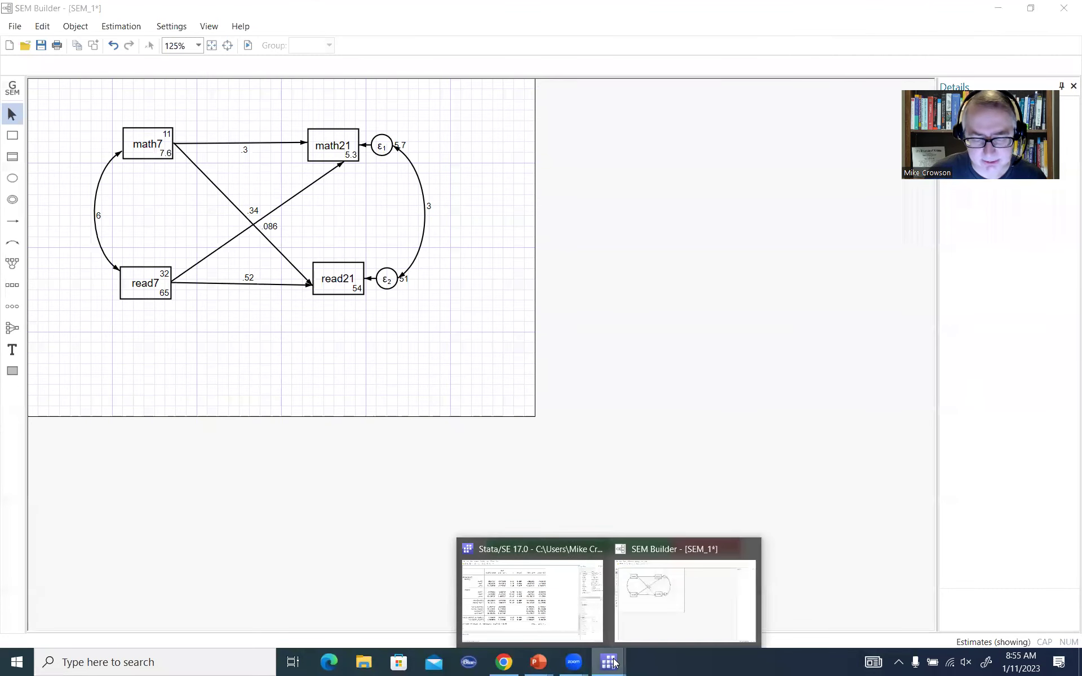
{"action": "left_click", "coordinate": [545, 633]}
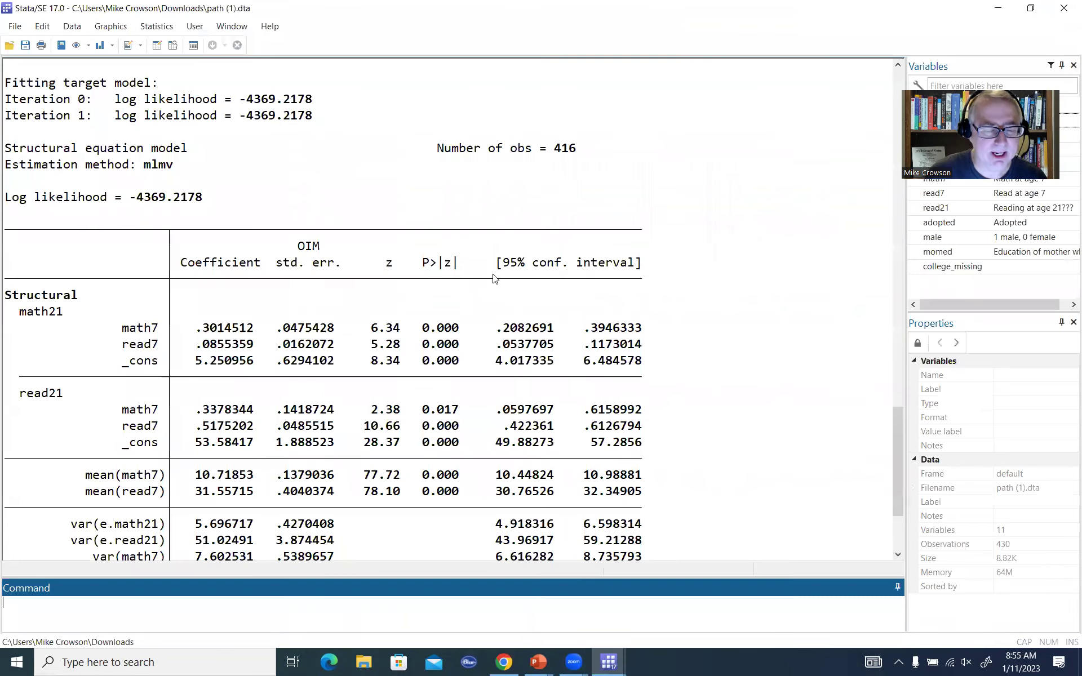
{"action": "scroll", "coordinate": [494, 278], "scroll_direction": "down", "scroll_amount": 1}
{"action": "scroll", "coordinate": [493, 278], "scroll_direction": "up", "scroll_amount": 1}
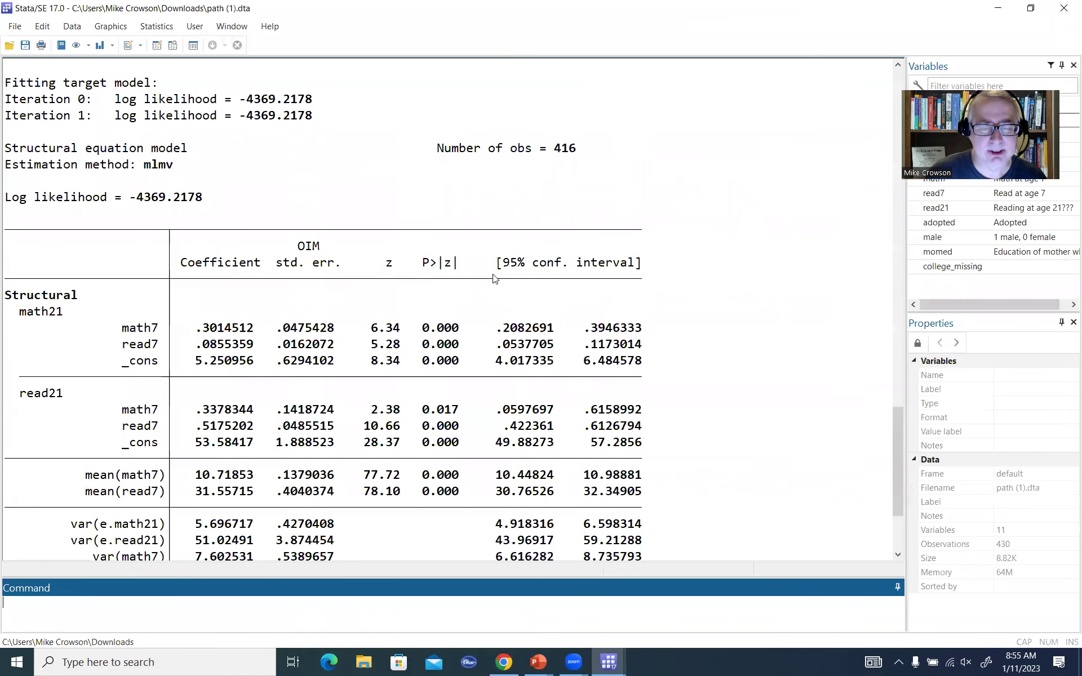
{"action": "scroll", "coordinate": [494, 278], "scroll_direction": "down", "scroll_amount": 3}
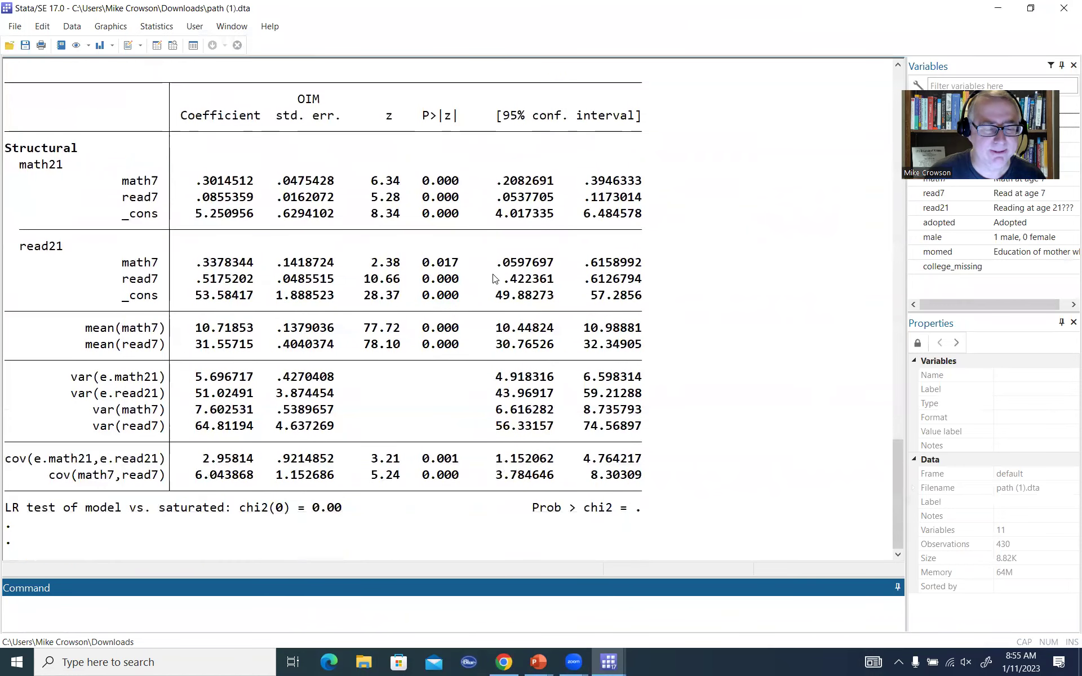
{"action": "left_click_drag", "start_coordinate": [196, 181], "coordinate": [250, 204]}
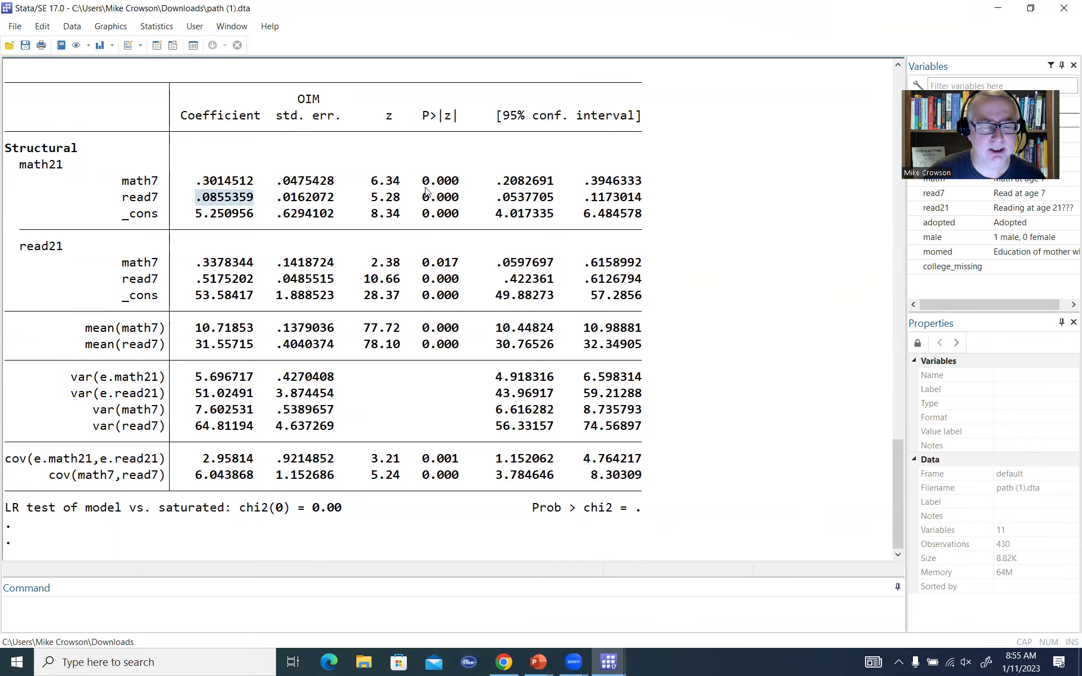
{"action": "left_click_drag", "start_coordinate": [417, 182], "coordinate": [465, 199]}
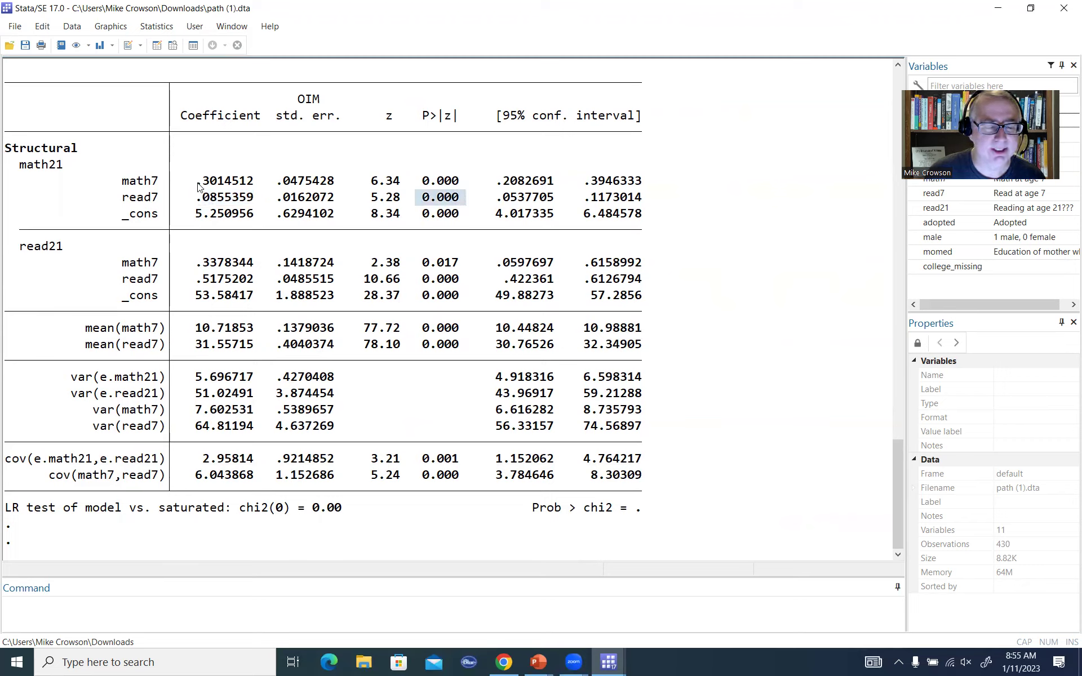
{"action": "left_click_drag", "start_coordinate": [196, 183], "coordinate": [255, 185]}
{"action": "left_click_drag", "start_coordinate": [416, 185], "coordinate": [466, 187]}
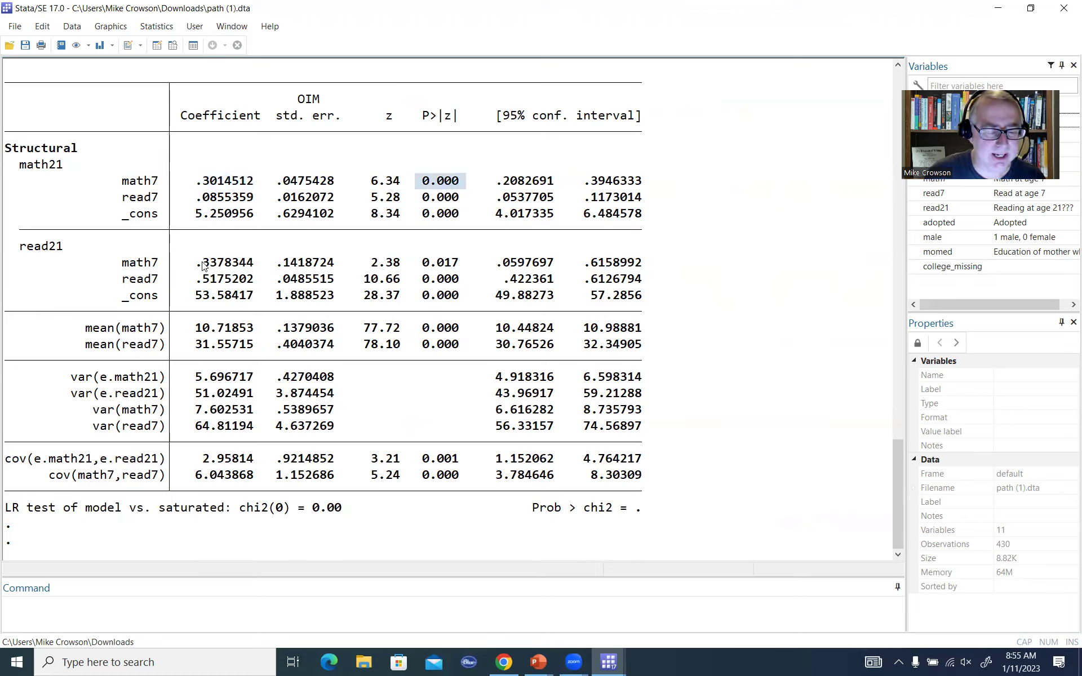
Examine the coefficients and p-values of math7 and read7 in the read21 equation
{"action": "left_click_drag", "start_coordinate": [197, 264], "coordinate": [255, 264]}
{"action": "left_click_drag", "start_coordinate": [421, 264], "coordinate": [467, 265]}
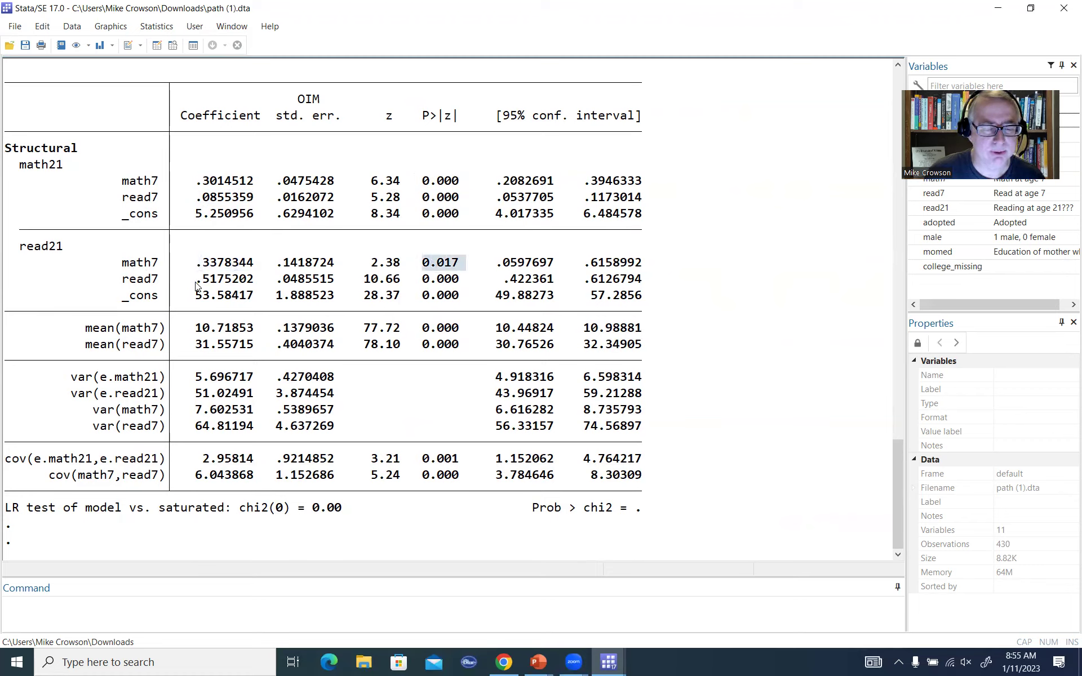
{"action": "left_click_drag", "start_coordinate": [197, 282], "coordinate": [260, 282]}
{"action": "left_click_drag", "start_coordinate": [416, 279], "coordinate": [473, 279]}
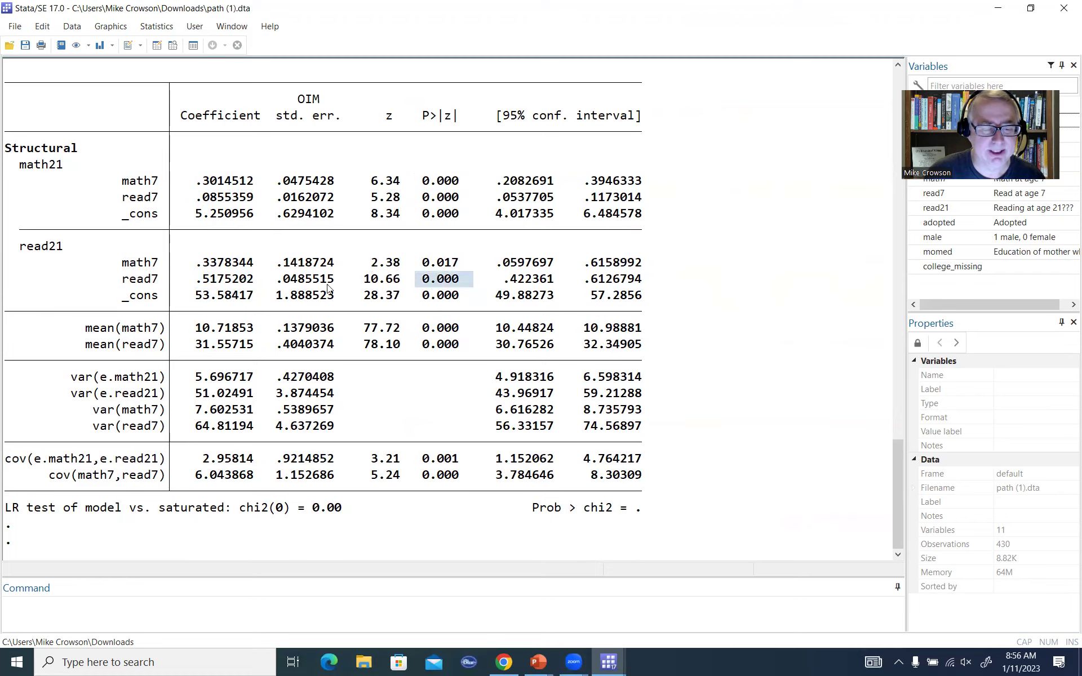
{"action": "left_click_drag", "start_coordinate": [197, 280], "coordinate": [259, 284]}
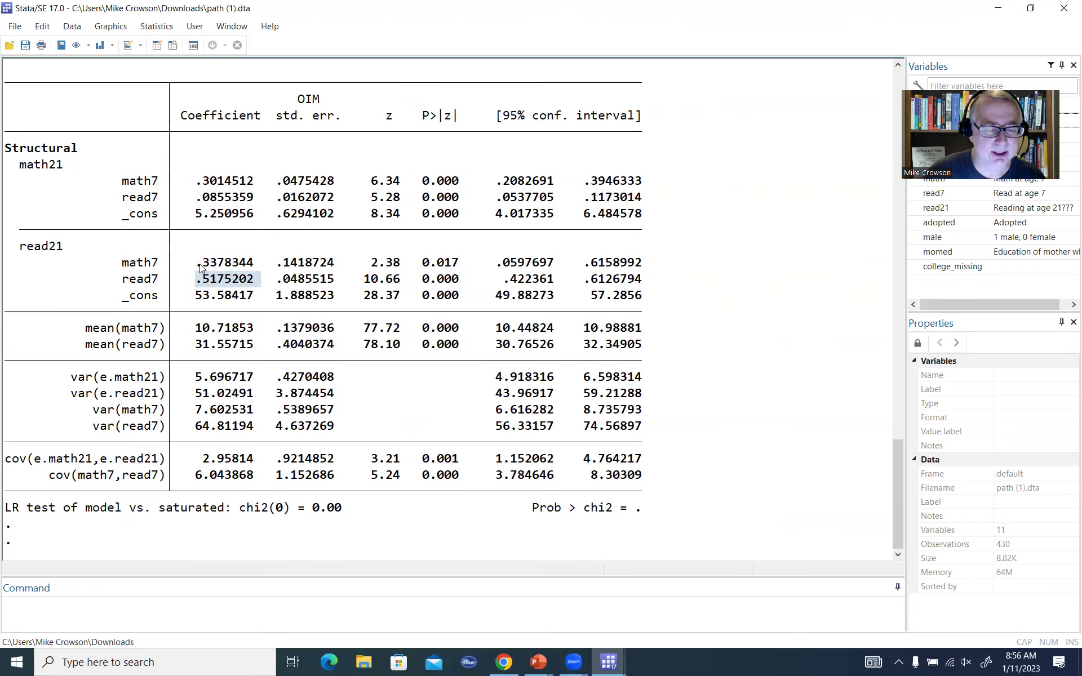
{"action": "left_click_drag", "start_coordinate": [197, 264], "coordinate": [256, 264]}
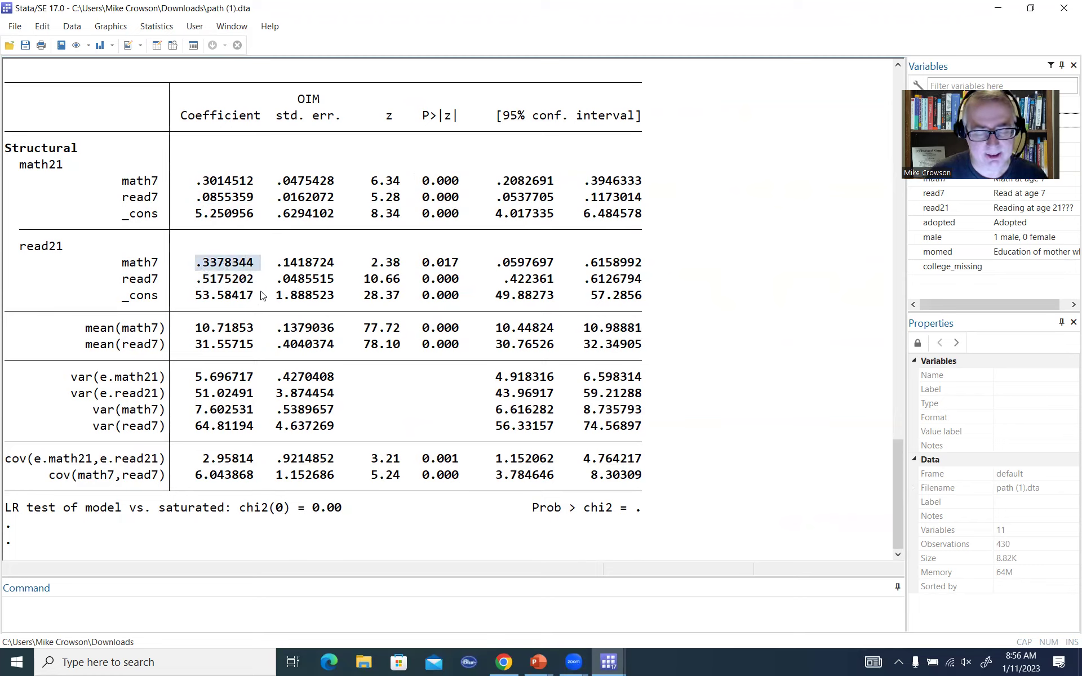
Run estat gof, stats(all) and examine the model vs. saturated chi-square row in the fit statistics
{"action": "left_click", "coordinate": [126, 610]}
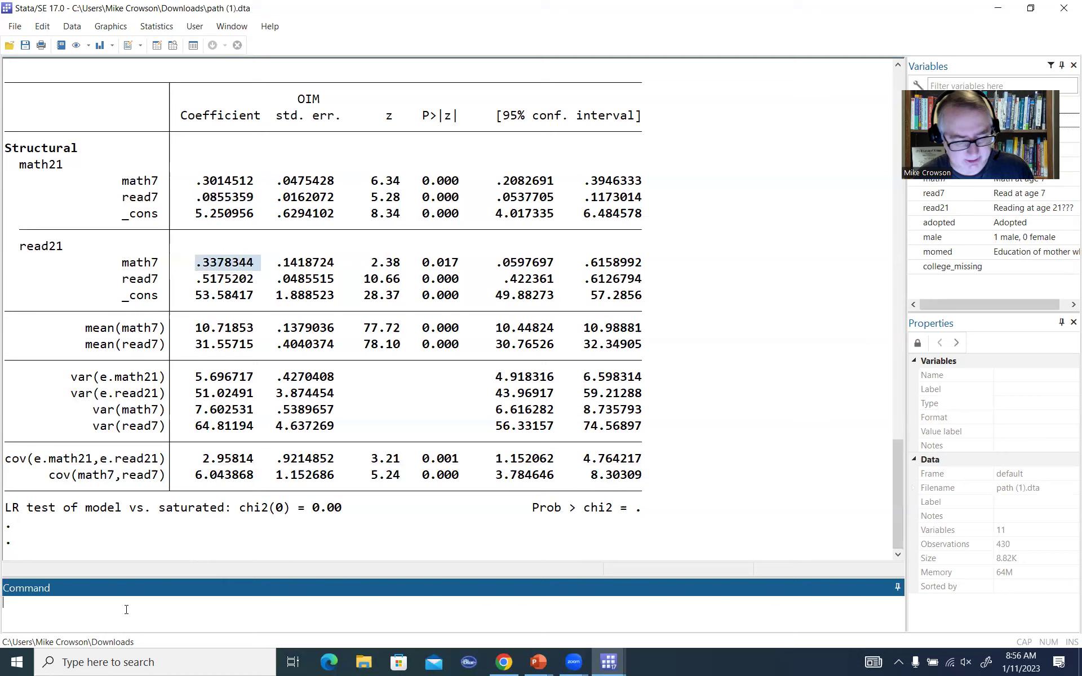
{"action": "type", "text": "estat gof"}
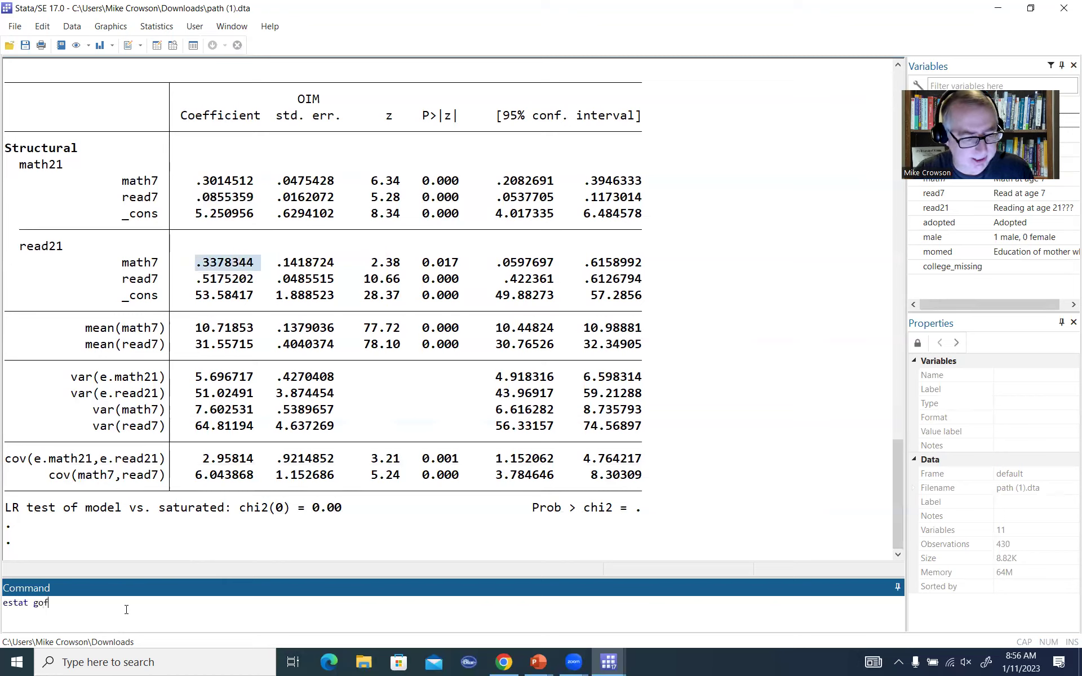
{"action": "type", "text": ", stats(all)"}
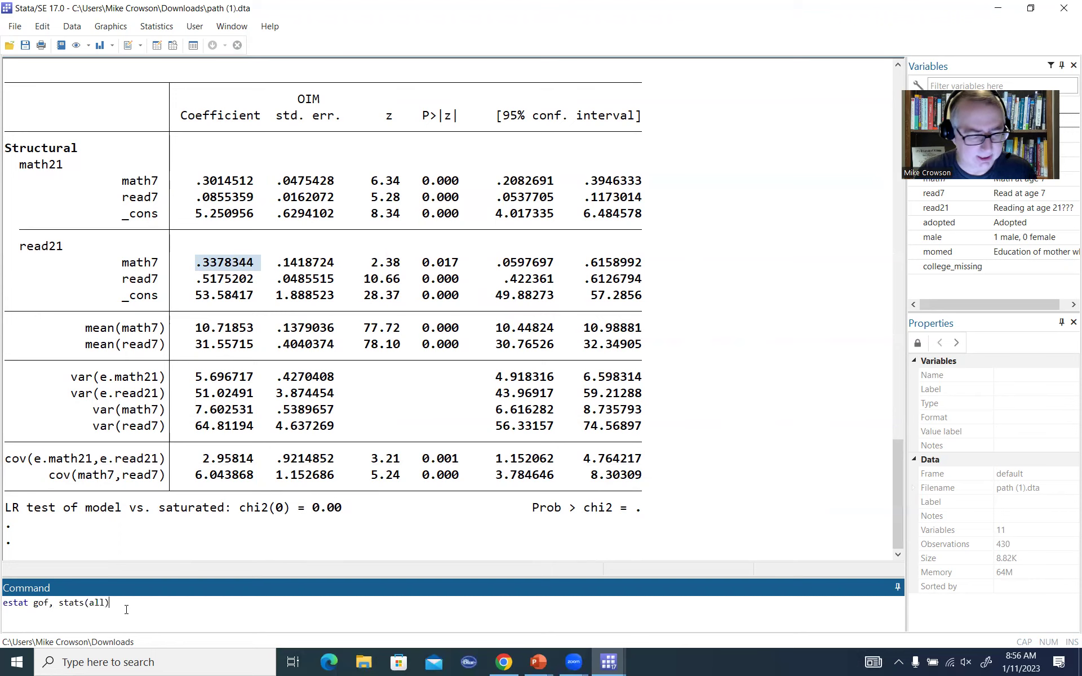
{"action": "key", "text": "Return"}
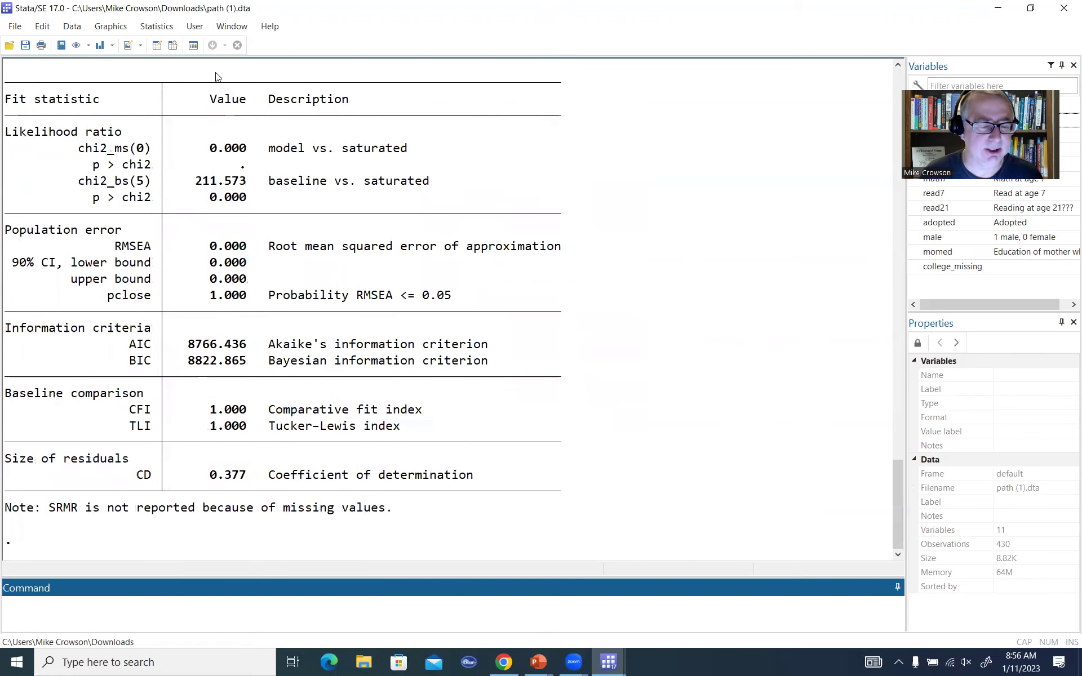
{"action": "left_click_drag", "start_coordinate": [79, 150], "coordinate": [151, 164]}
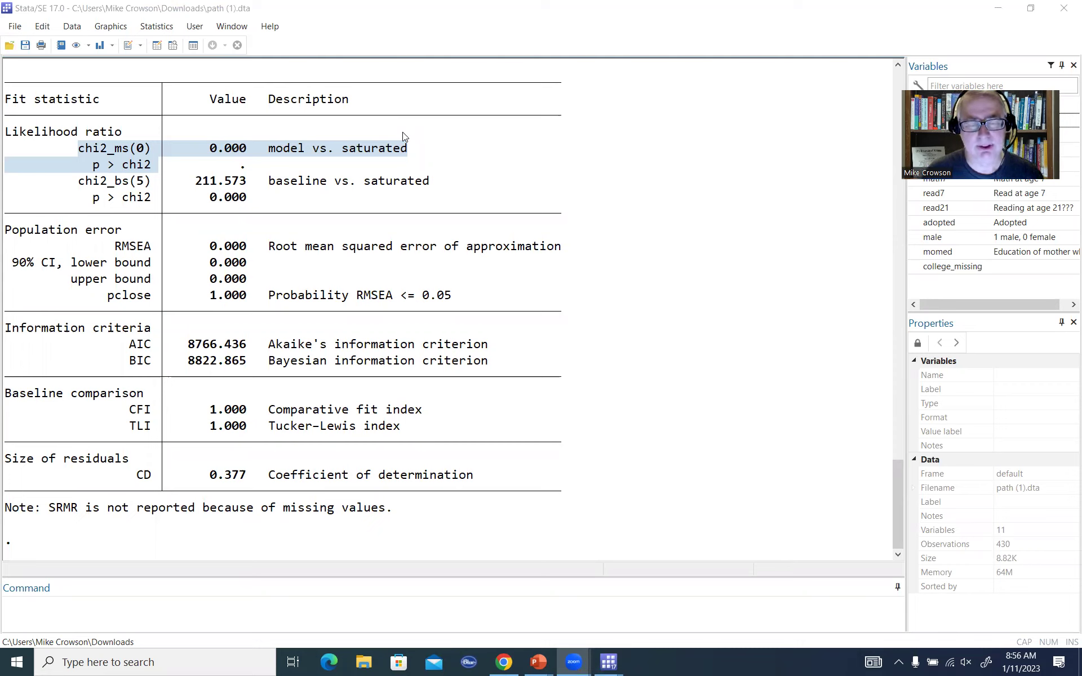
{"action": "left_click", "coordinate": [697, 241]}
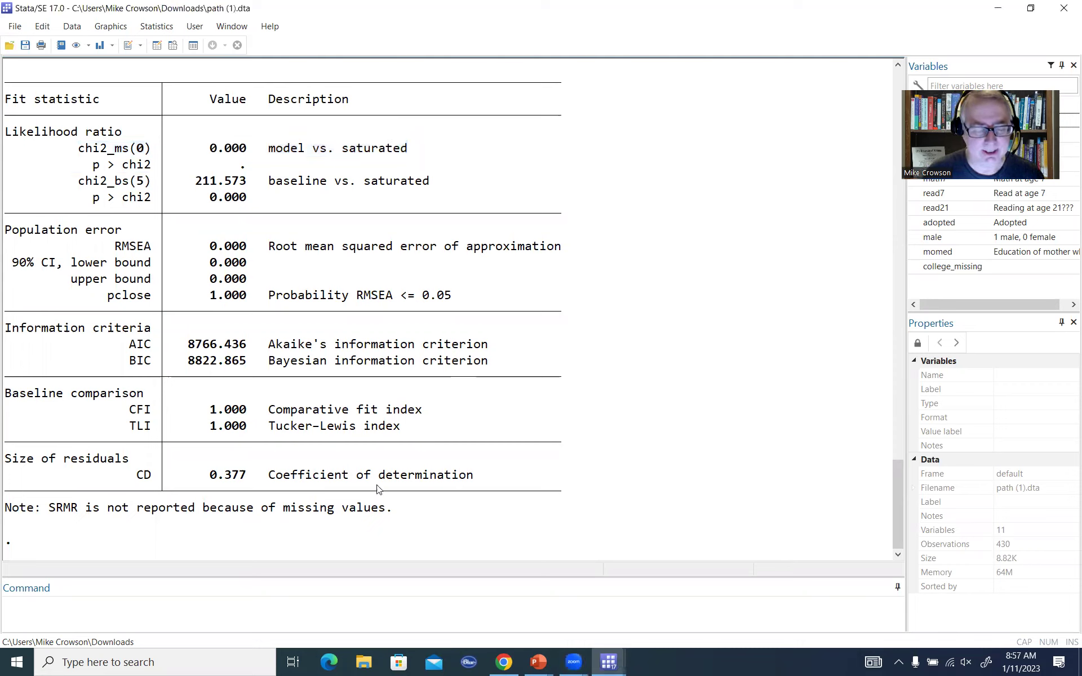
Review the mlmv coefficient table again, going through the math7 and read7 predictors of math21 and read21
{"action": "left_click", "coordinate": [231, 618]}
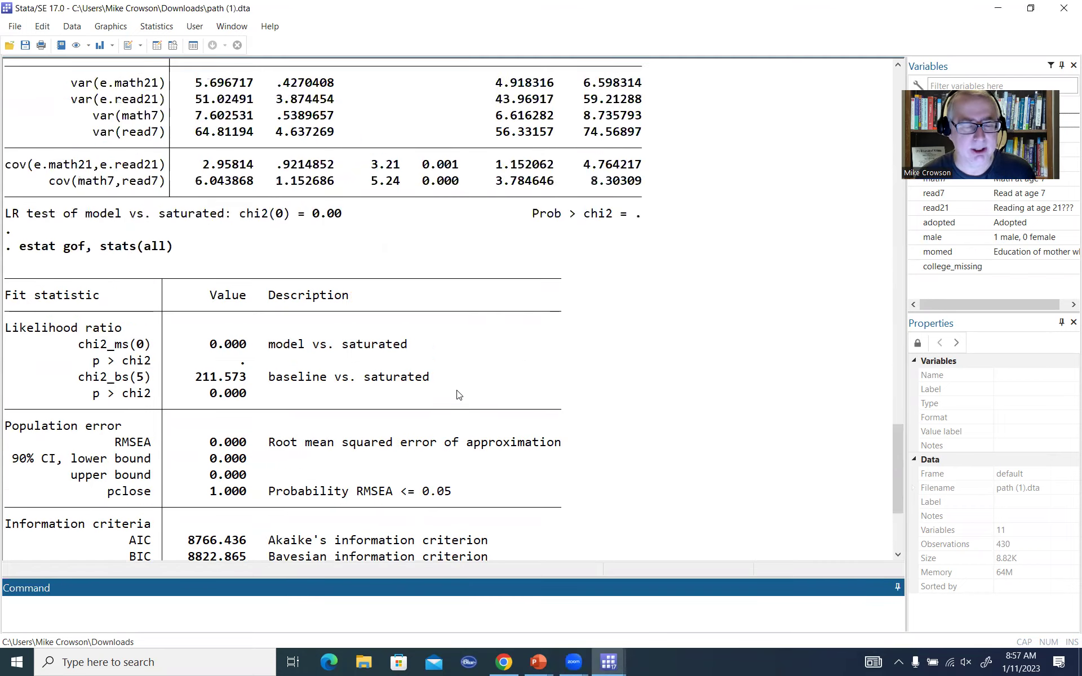
{"action": "scroll", "coordinate": [454, 407], "scroll_direction": "up", "scroll_amount": 10}
{"action": "scroll", "coordinate": [457, 395], "scroll_direction": "up", "scroll_amount": 1}
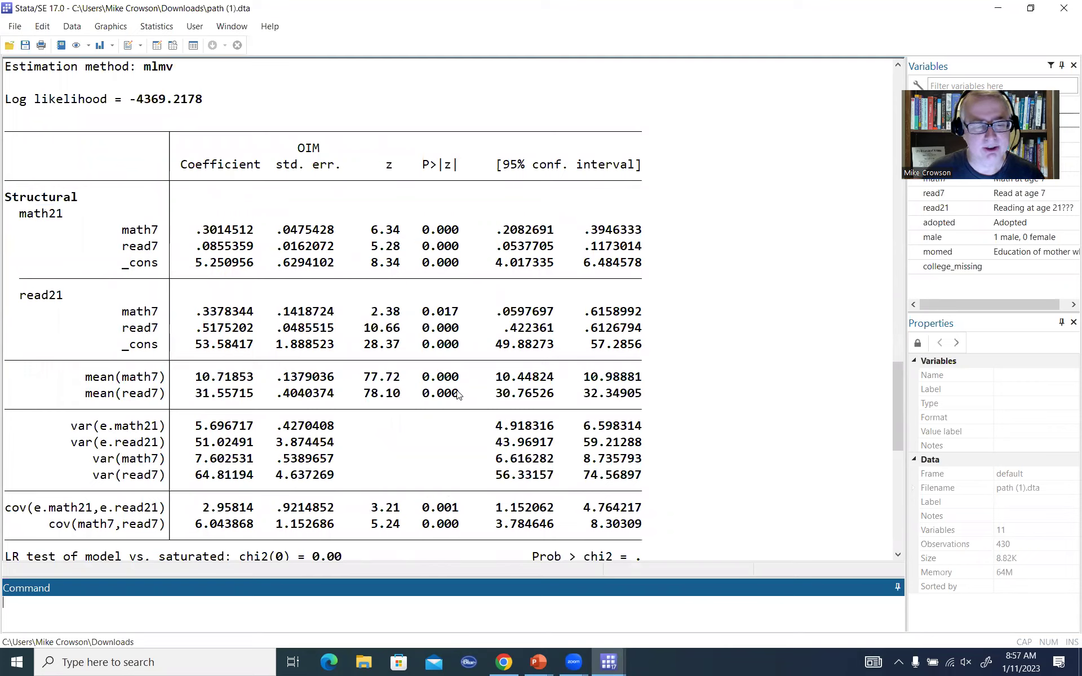
{"action": "left_click_drag", "start_coordinate": [19, 217], "coordinate": [167, 246]}
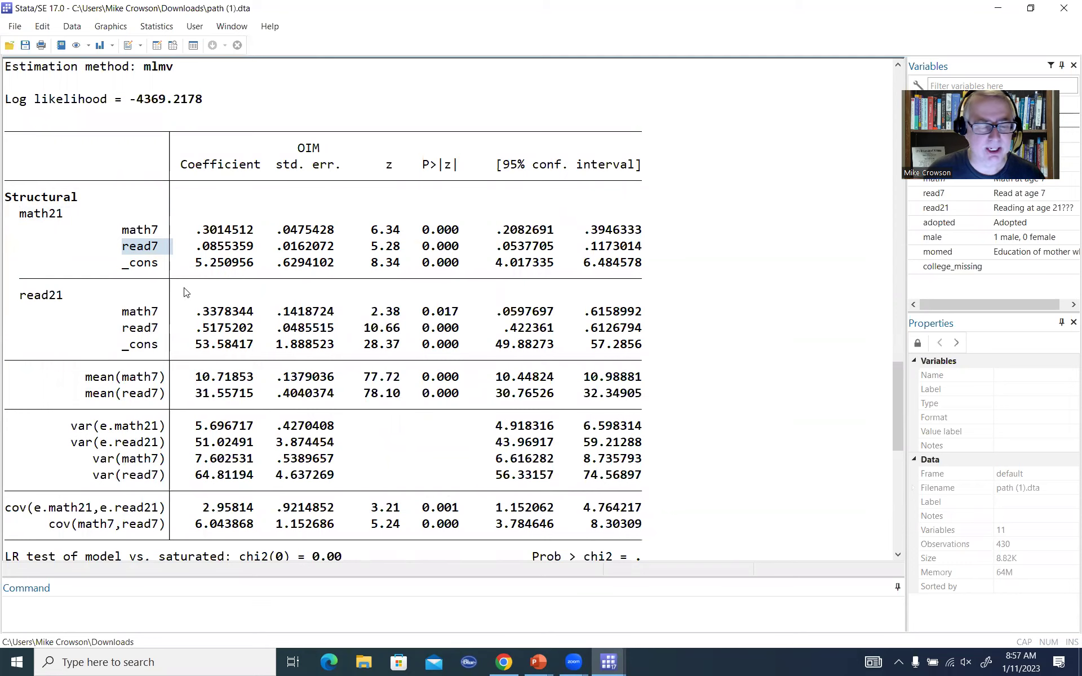
{"action": "left_click_drag", "start_coordinate": [12, 295], "coordinate": [61, 295]}
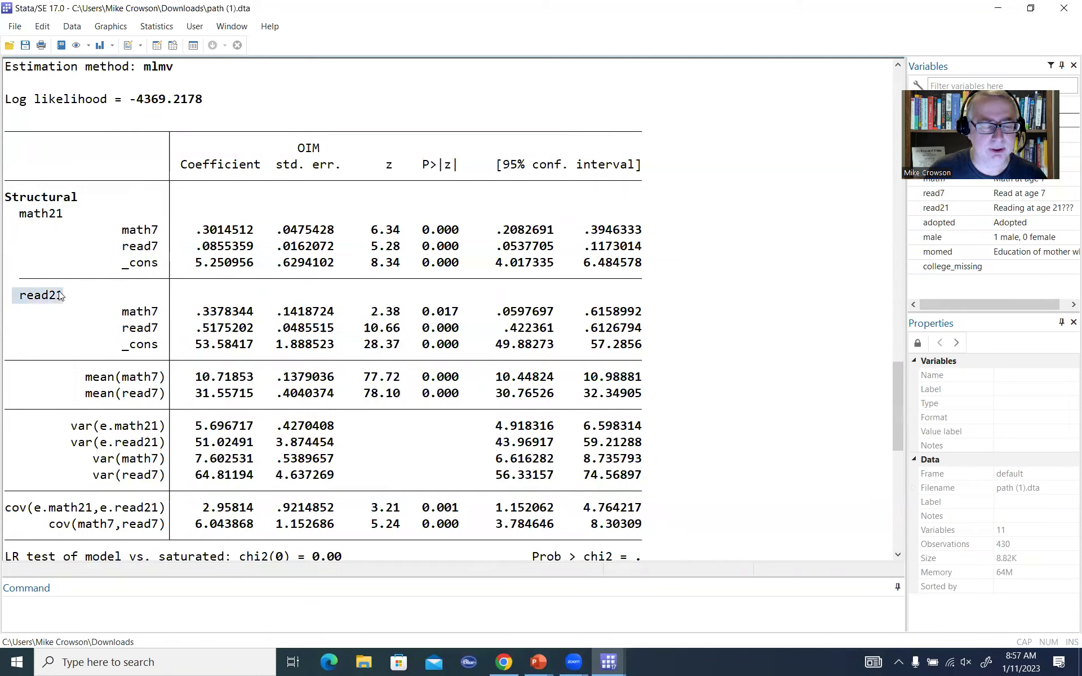
{"action": "left_click_drag", "start_coordinate": [122, 329], "coordinate": [165, 315]}
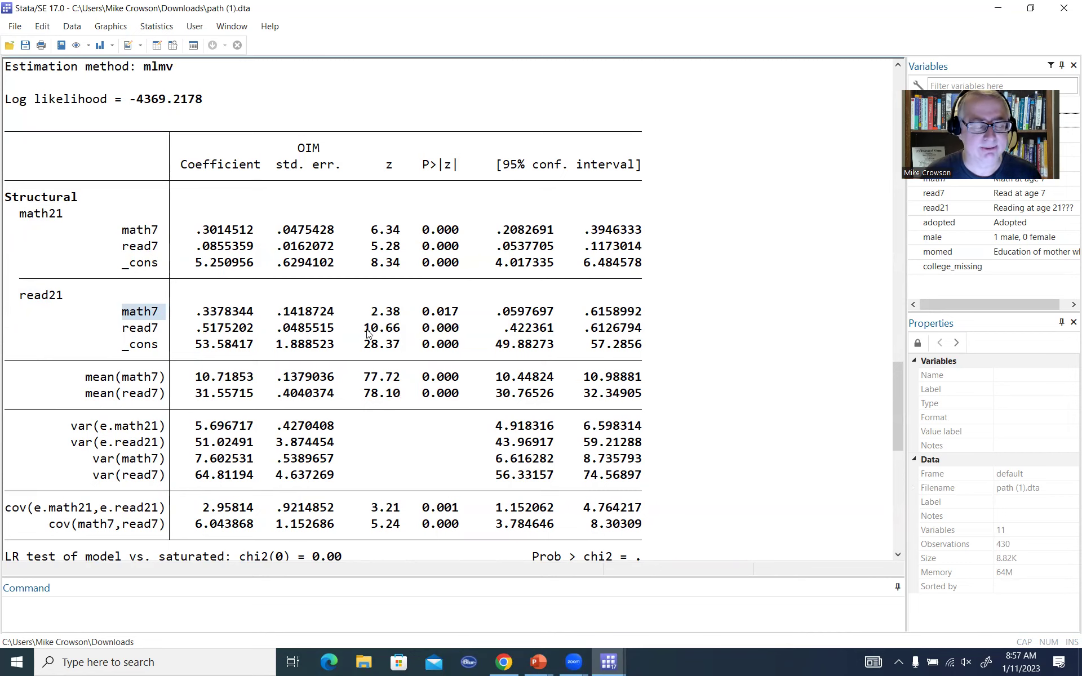
{"action": "key", "text": "ctrl+d"}
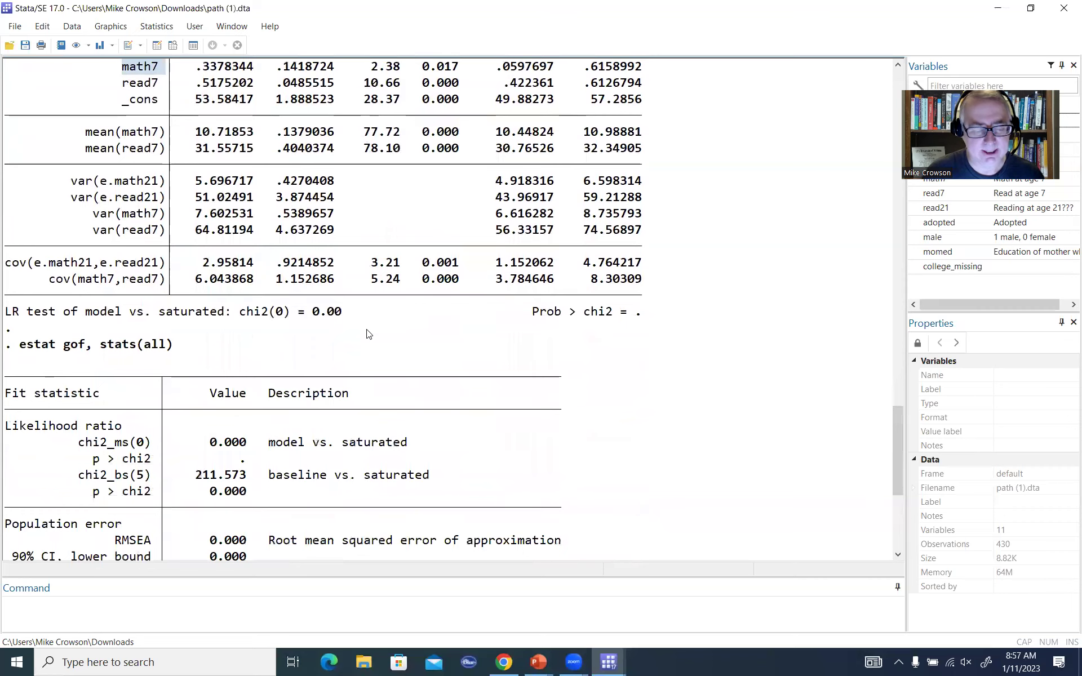
Run estat eqgof to produce the equation-level goodness-of-fit table
{"action": "left_click", "coordinate": [201, 613]}
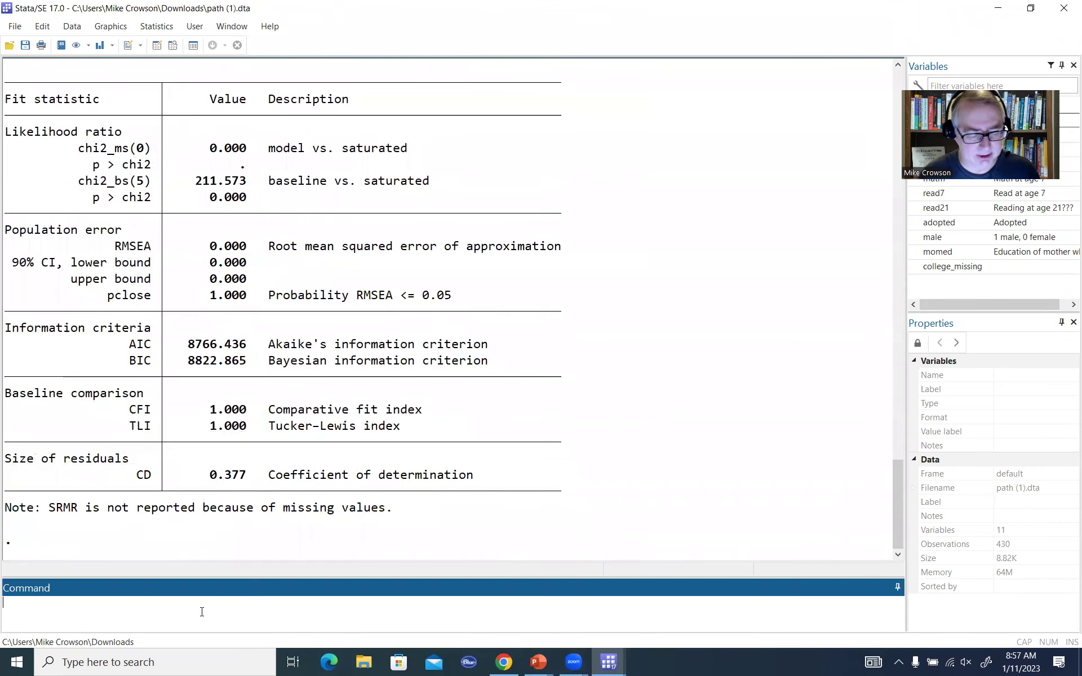
{"action": "type", "text": "estat gof"}
{"action": "key", "text": "BackSpace"}
{"action": "key", "text": "BackSpace"}
{"action": "key", "text": "BackSpace"}
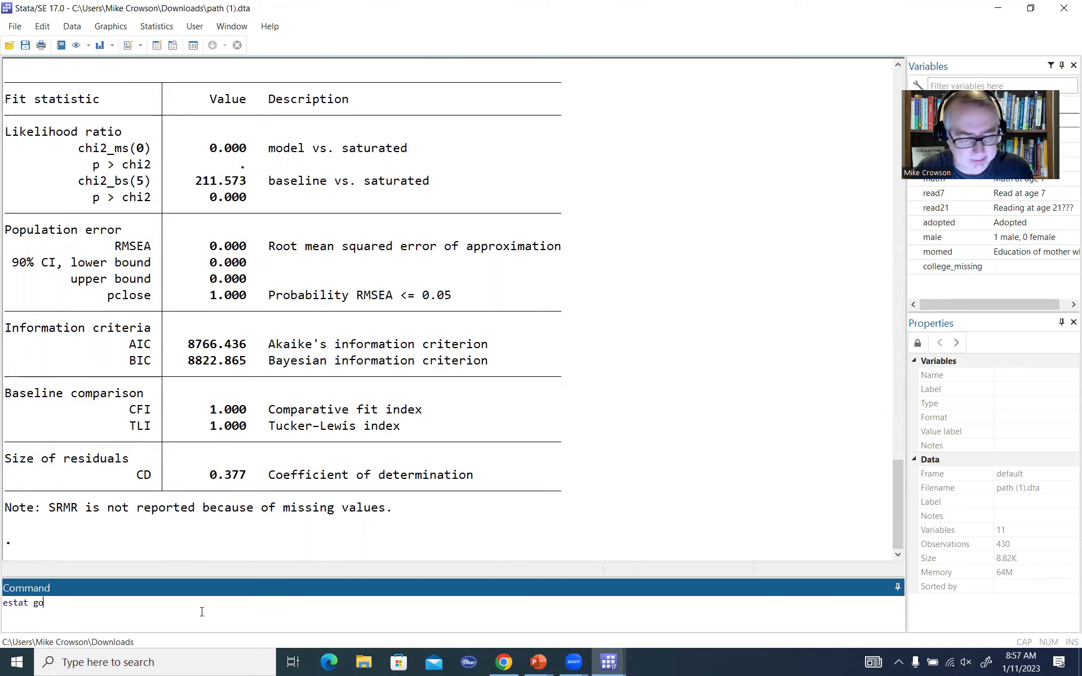
{"action": "type", "text": "eqgof"}
{"action": "key", "text": "Return"}
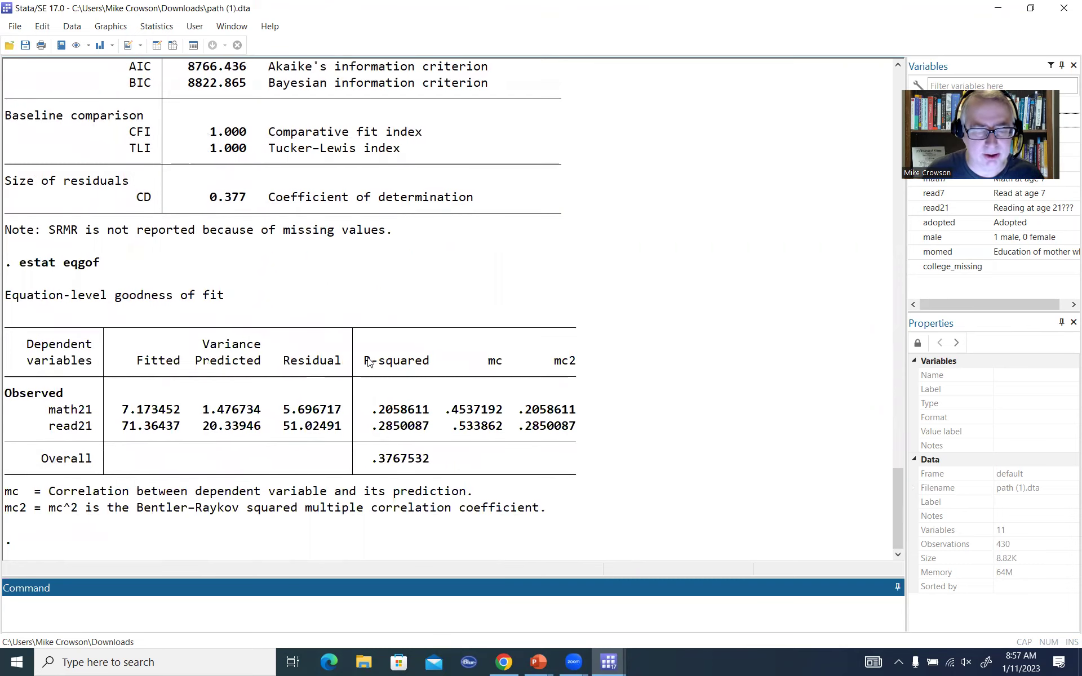
Examine the R-squared values for math21 and read21 in the equation-level goodness-of-fit table
{"action": "left_click_drag", "start_coordinate": [365, 361], "coordinate": [432, 363]}
{"action": "left_click_drag", "start_coordinate": [372, 412], "coordinate": [427, 415]}
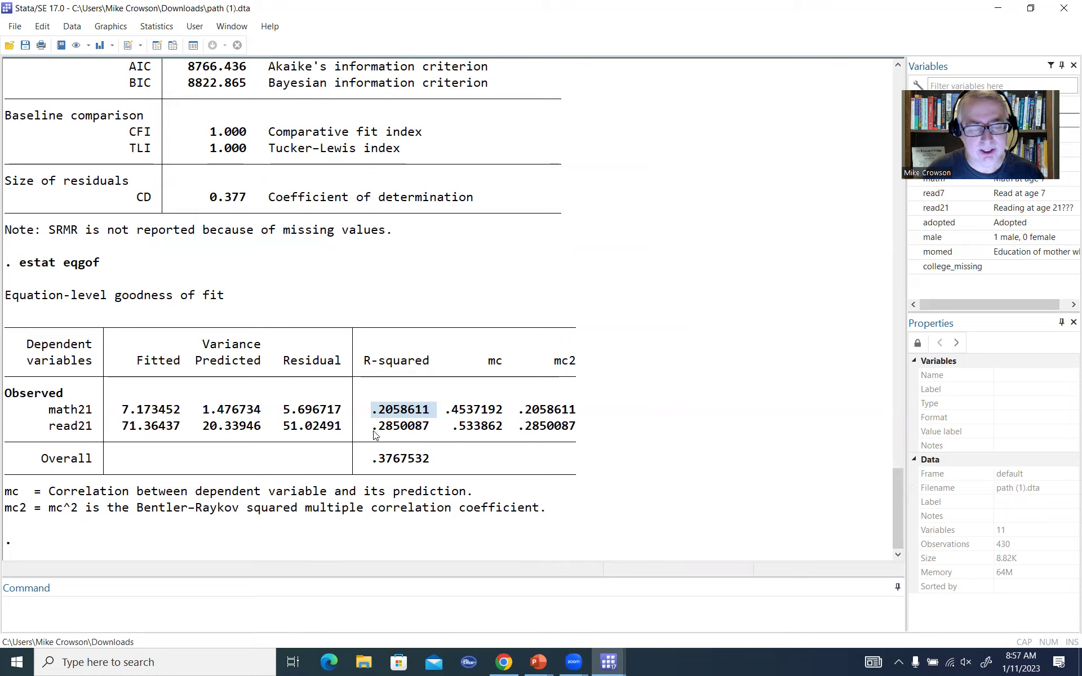
{"action": "left_click_drag", "start_coordinate": [373, 431], "coordinate": [434, 436]}
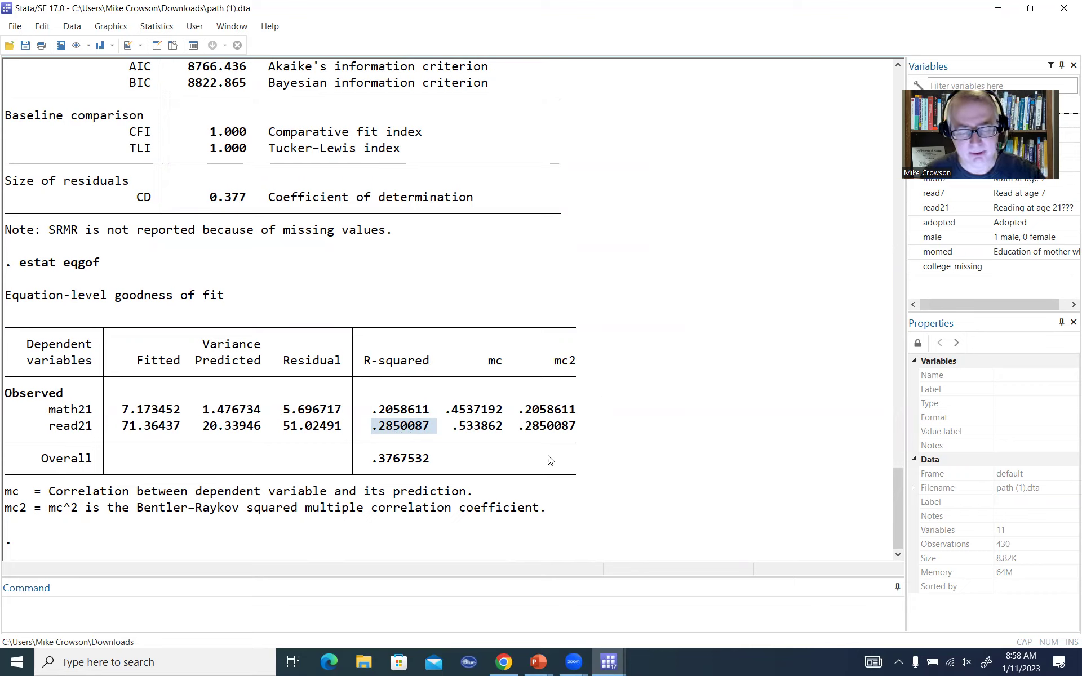
Re-estimate the path model in the SEM Builder by maximum likelihood with missing values, displaying standardized coefficients and values
{"action": "left_click", "coordinate": [614, 662]}
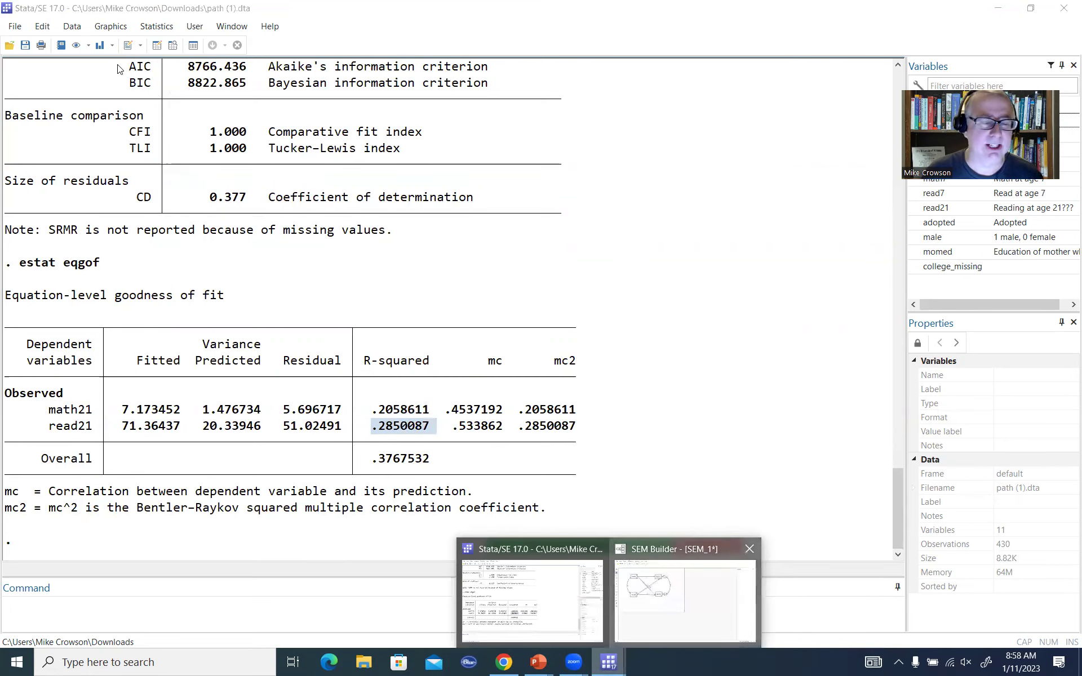
{"action": "left_click", "coordinate": [664, 628]}
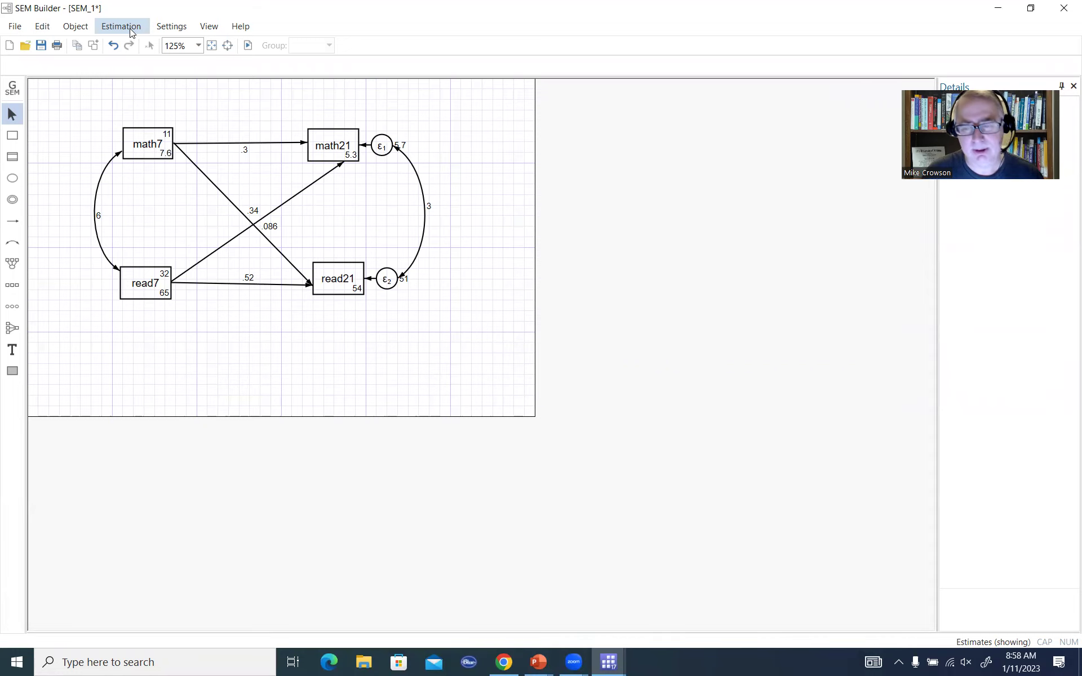
{"action": "left_click", "coordinate": [130, 30]}
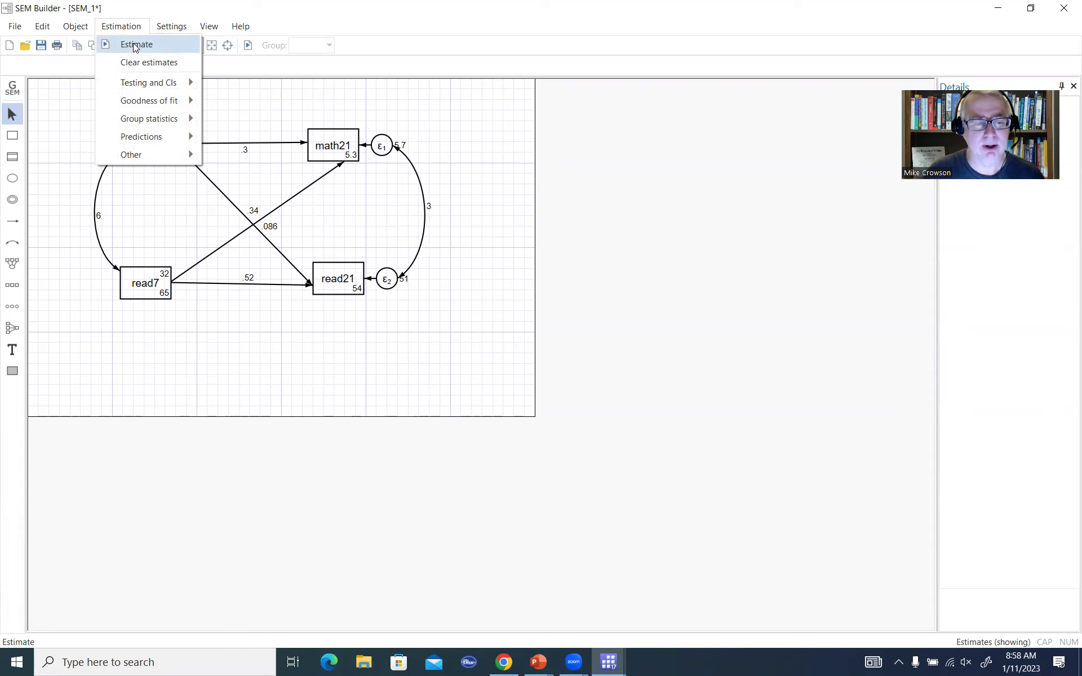
{"action": "left_click", "coordinate": [135, 47]}
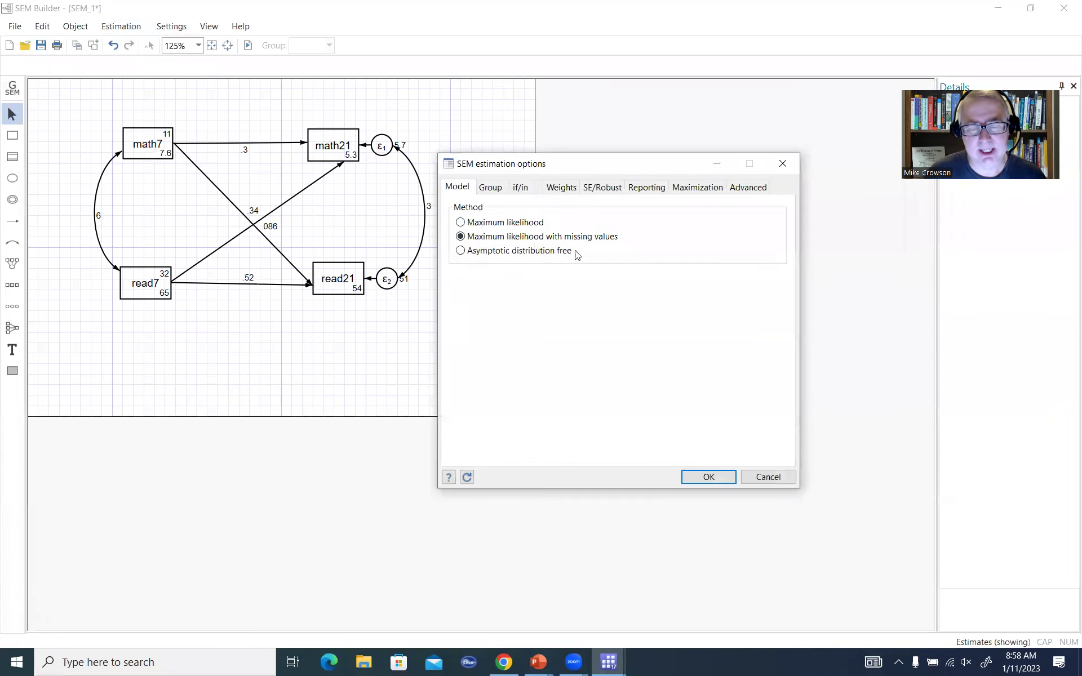
{"action": "left_click", "coordinate": [645, 190]}
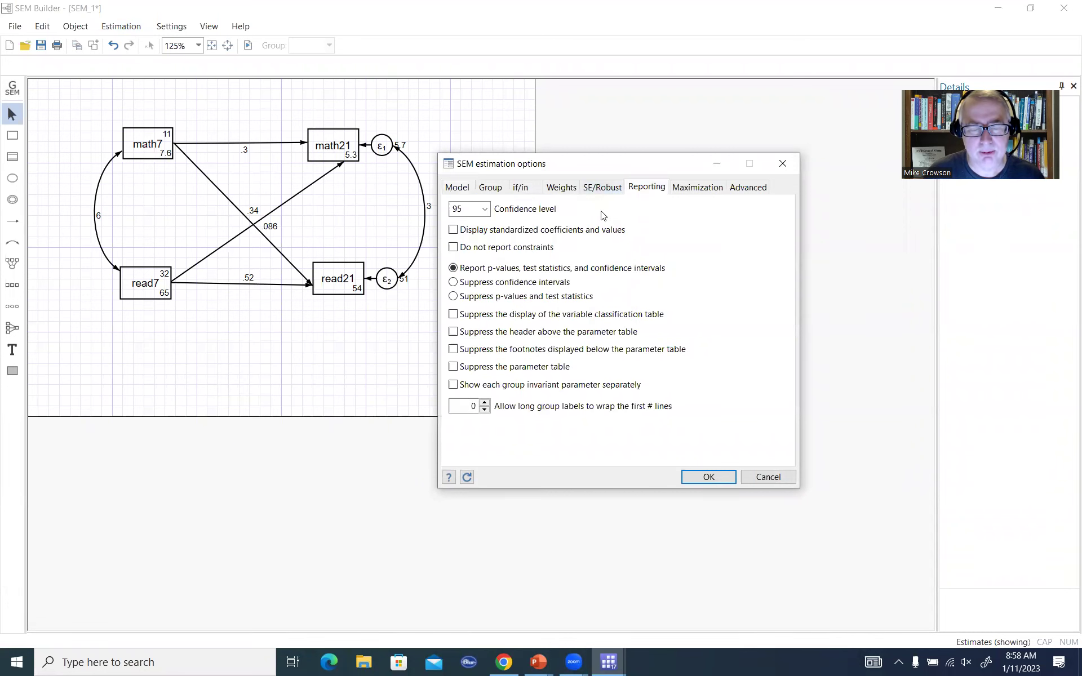
{"action": "left_click", "coordinate": [464, 231]}
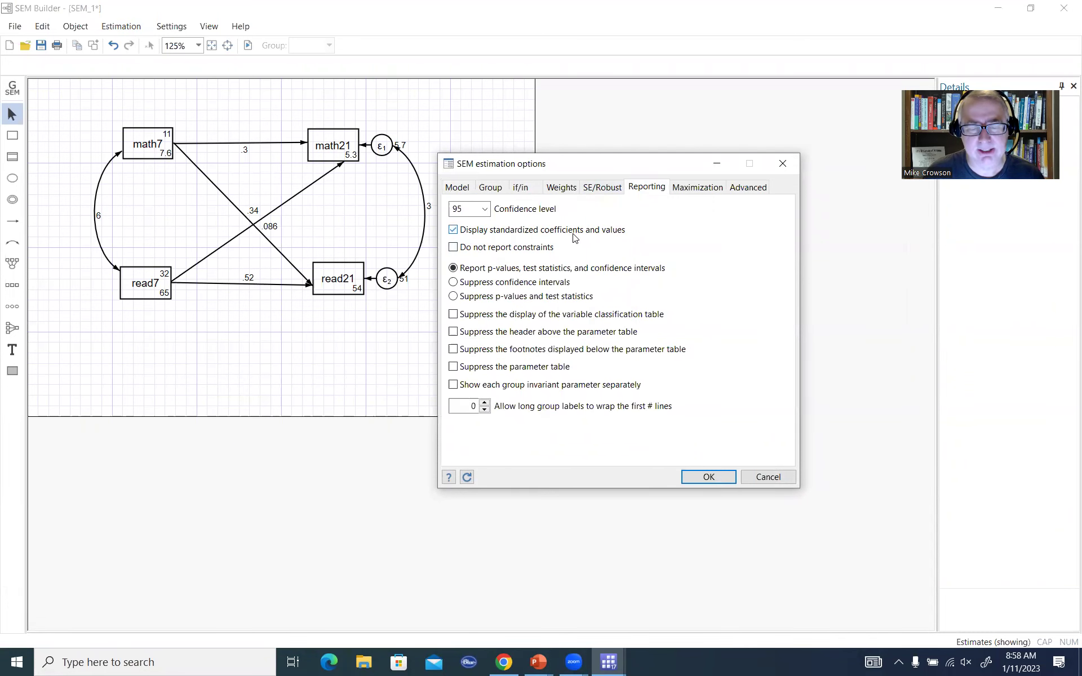
{"action": "left_click", "coordinate": [725, 477]}
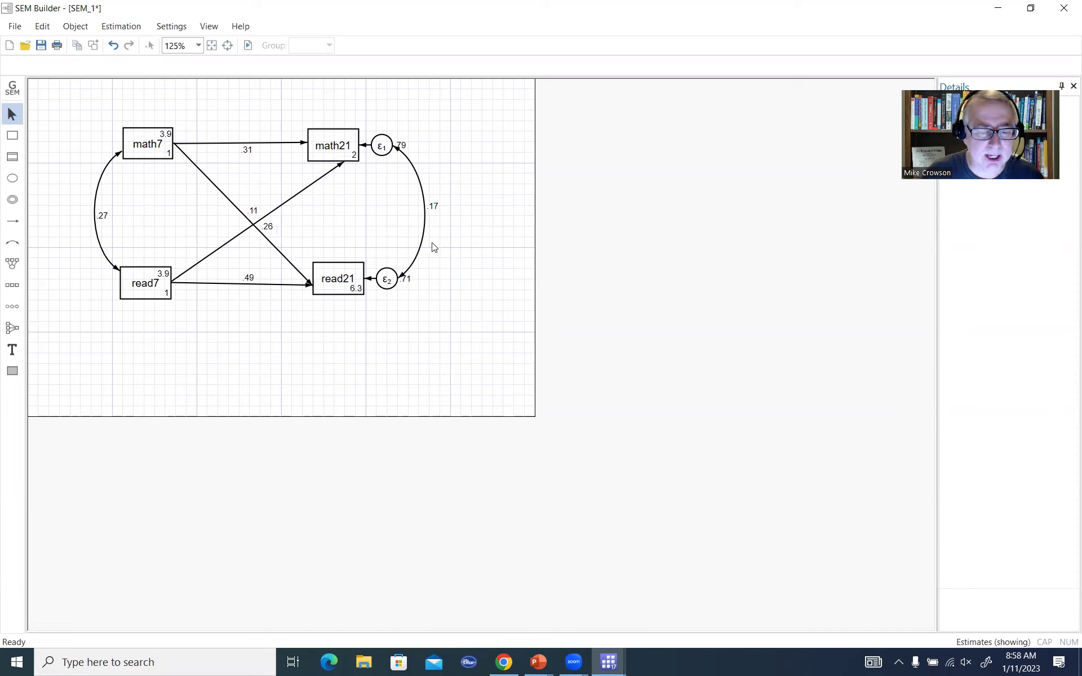
Inspect the standardized estimates for the math7 to math21, read7 to math21 and read7 to read21 paths, and view the standardized results table
{"action": "left_click", "coordinate": [302, 146]}
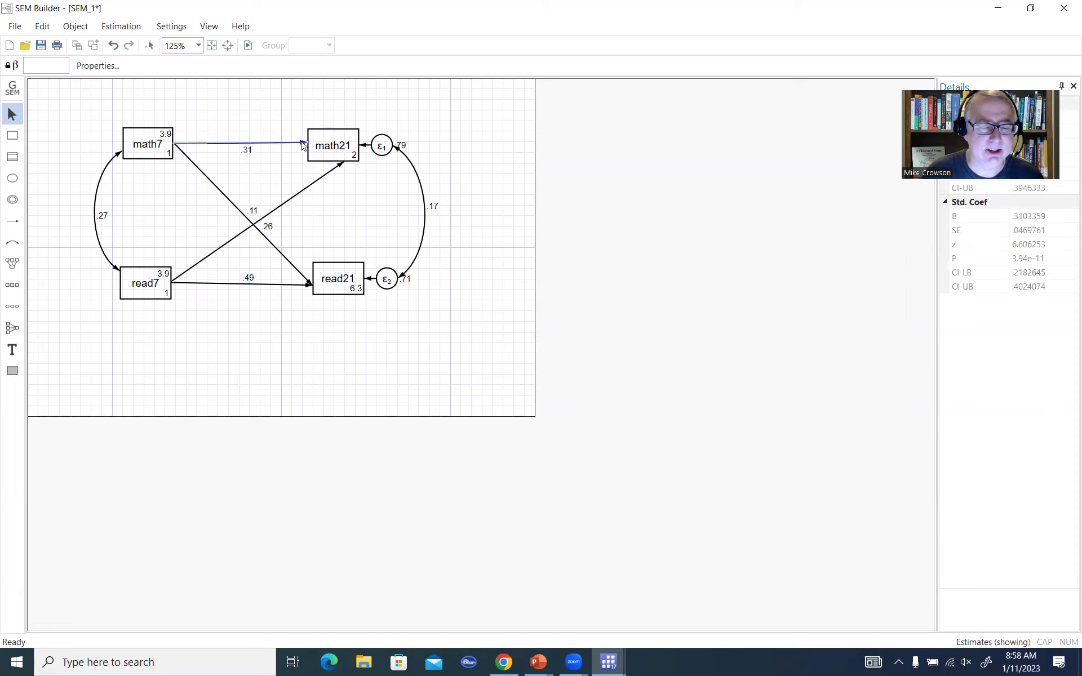
{"action": "left_click", "coordinate": [342, 164]}
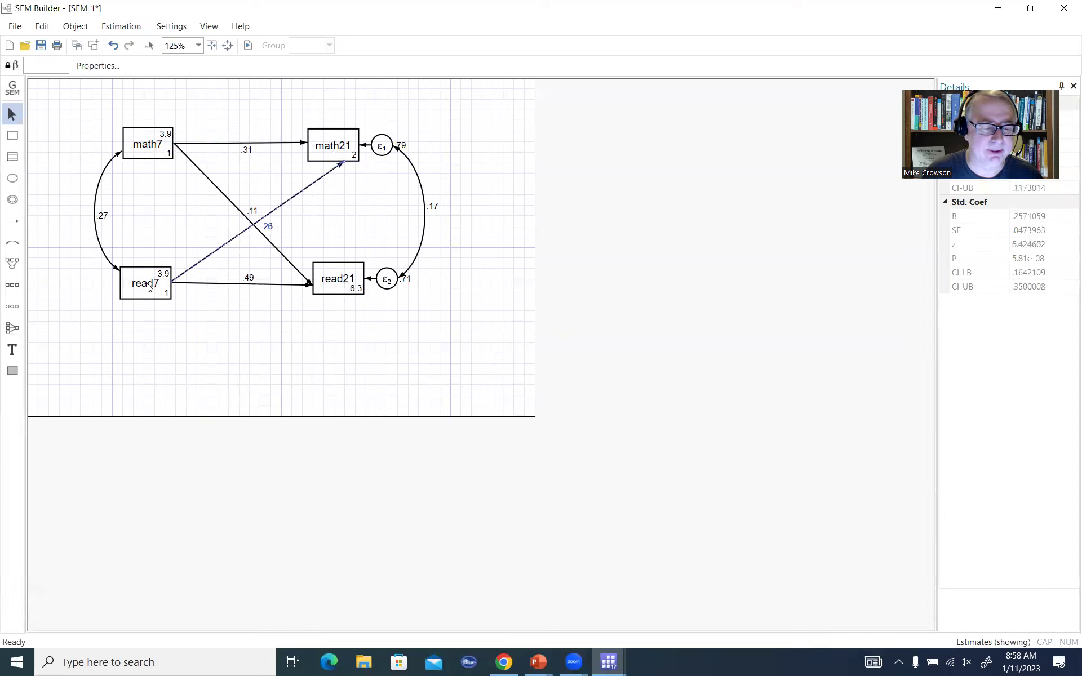
{"action": "left_click", "coordinate": [265, 284]}
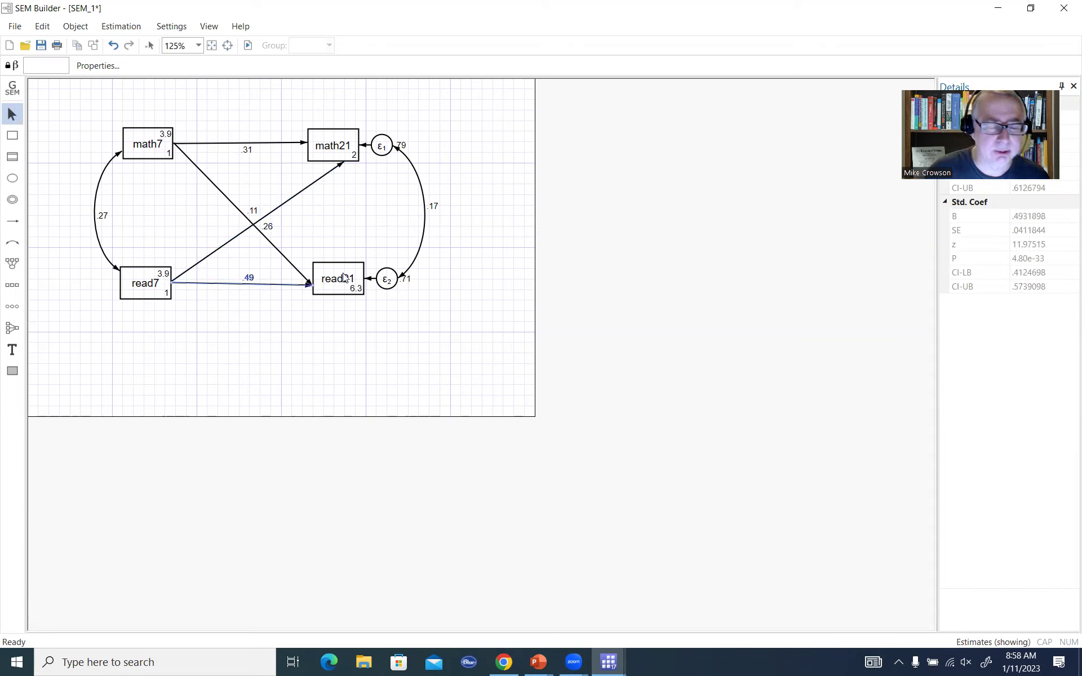
{"action": "left_click", "coordinate": [293, 325]}
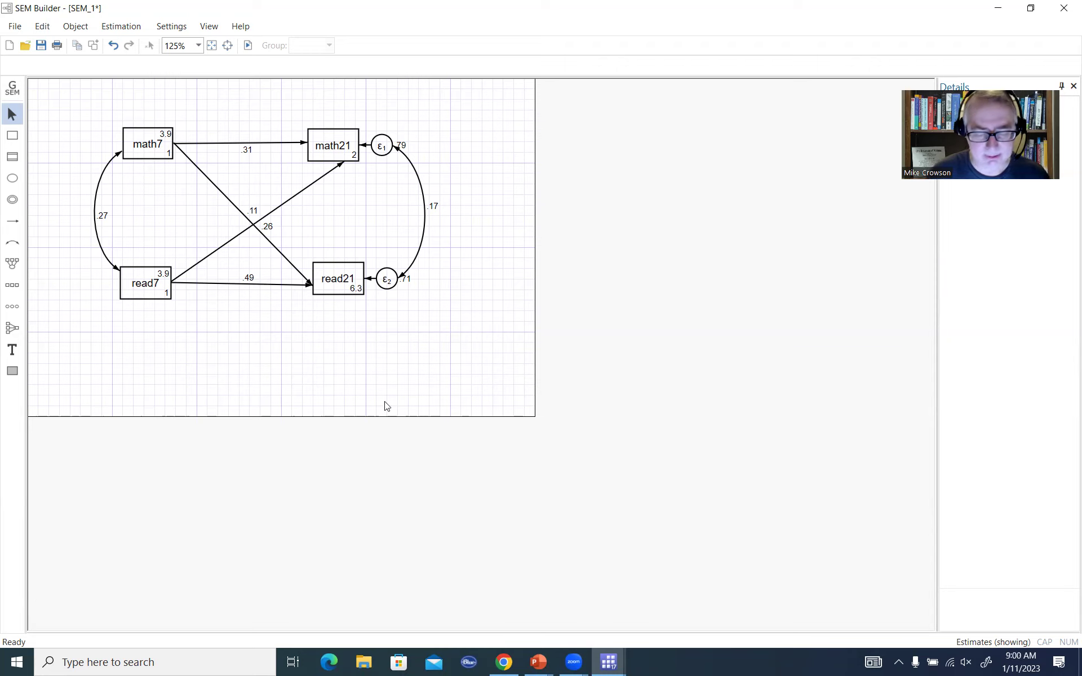
{"action": "left_click", "coordinate": [611, 664]}
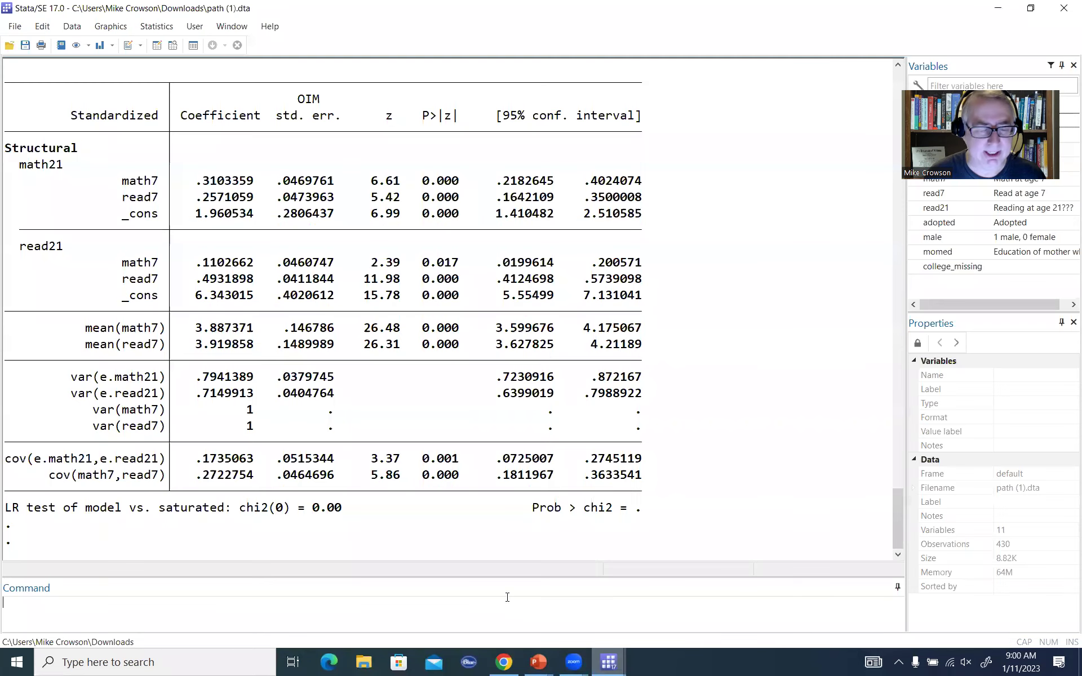
{"action": "left_click", "coordinate": [507, 598]}
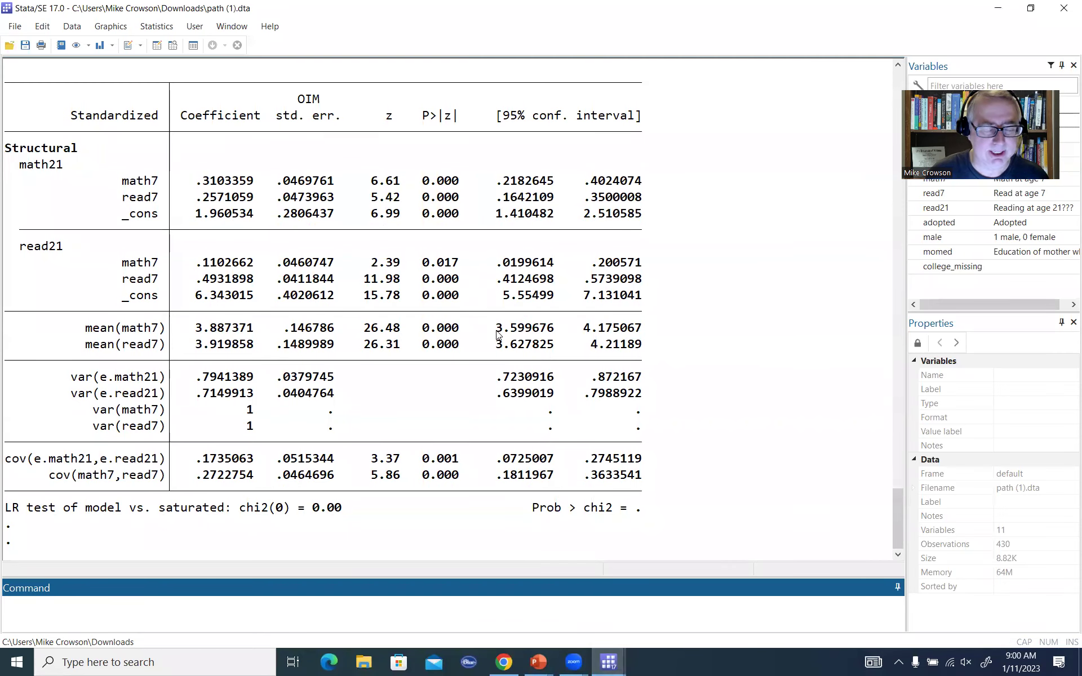
Return to the SEM Builder diagram and nudge the read21 box slightly, keeping it roughly beneath math21
{"action": "left_click", "coordinate": [620, 663]}
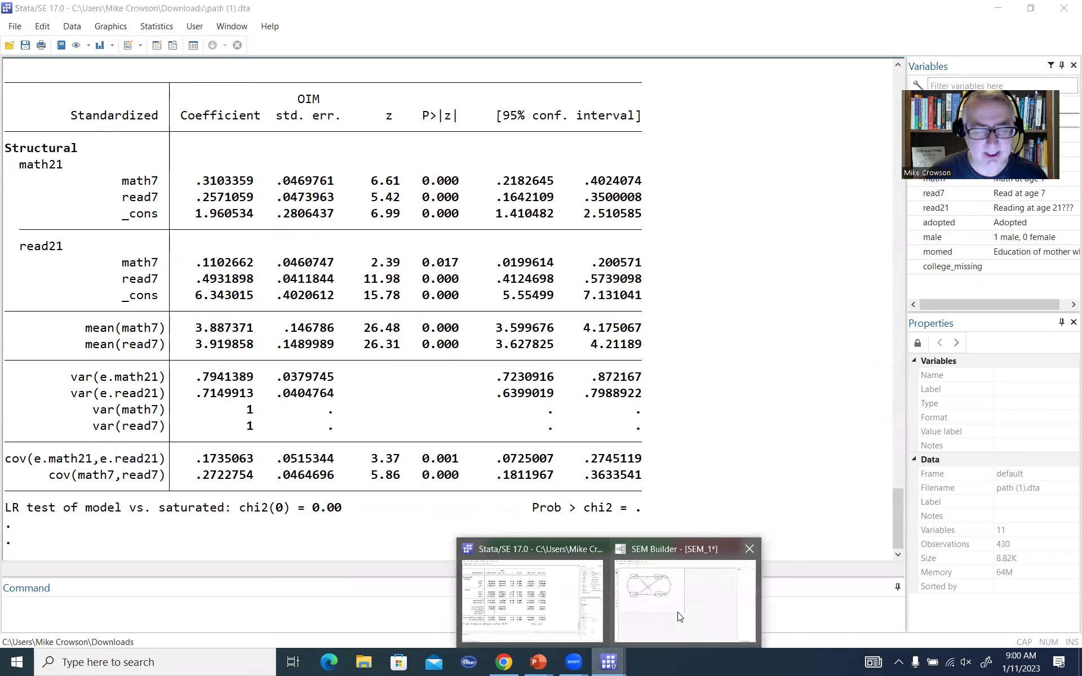
{"action": "key", "text": "alt+Tab"}
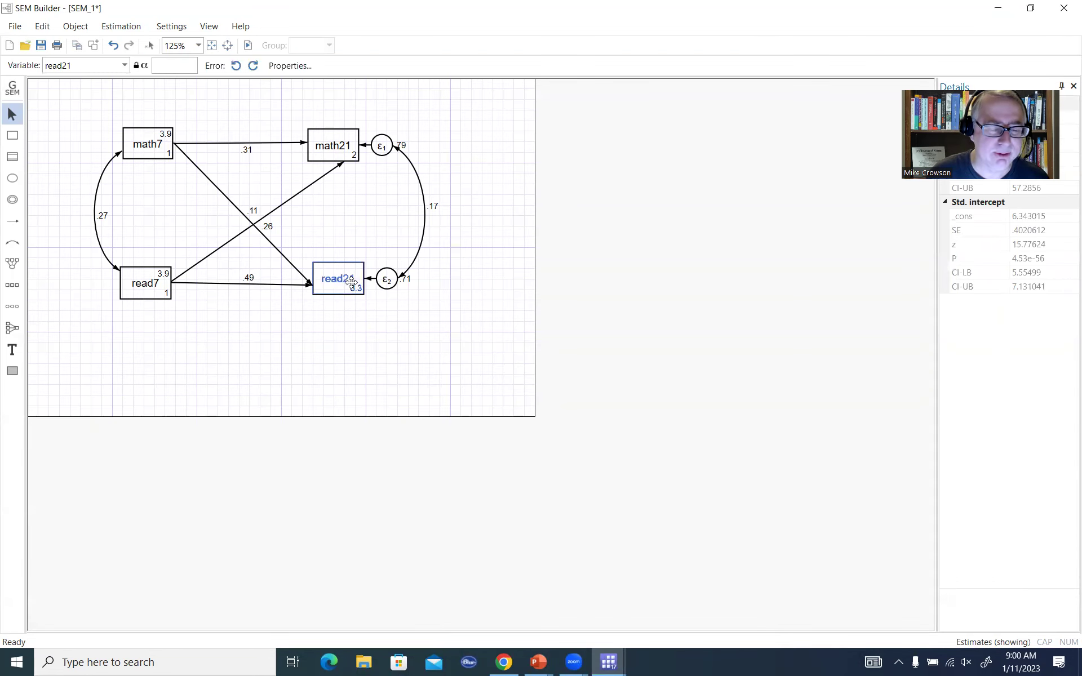
{"action": "mouse_move", "coordinate": [350, 288]}
{"action": "left_mouse_down"}
{"action": "mouse_move", "coordinate": [353, 271]}
{"action": "mouse_move", "coordinate": [342, 285]}
{"action": "left_mouse_up"}
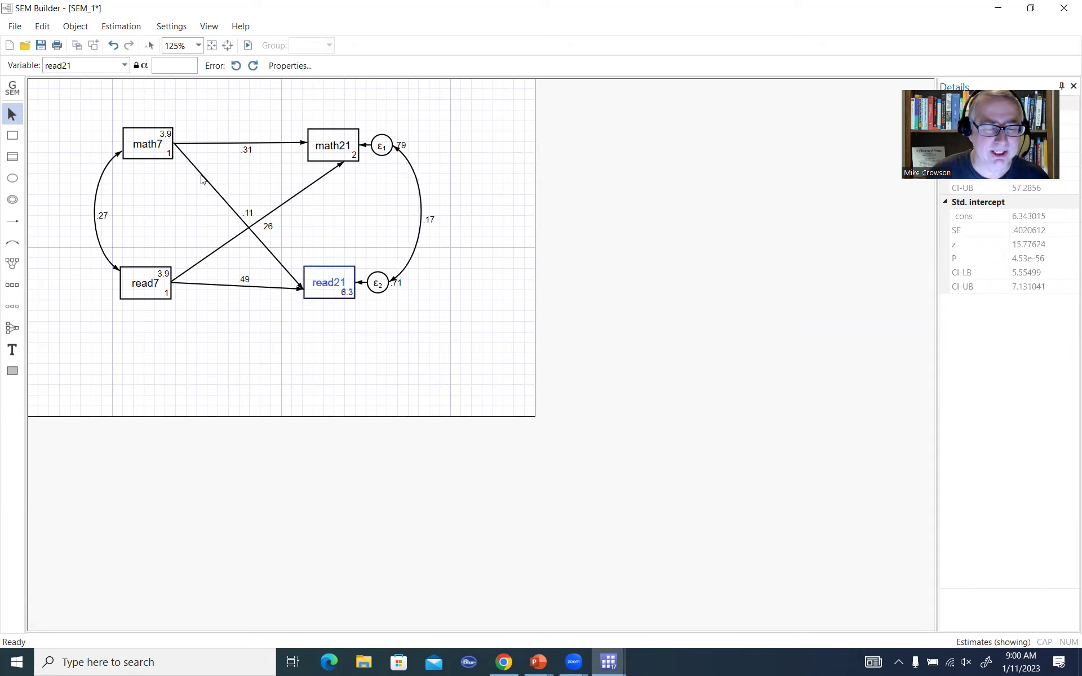
{"action": "mouse_move", "coordinate": [313, 296]}
{"action": "left_mouse_down"}
{"action": "mouse_move", "coordinate": [305, 304]}
{"action": "mouse_move", "coordinate": [330, 287]}
{"action": "left_mouse_up"}
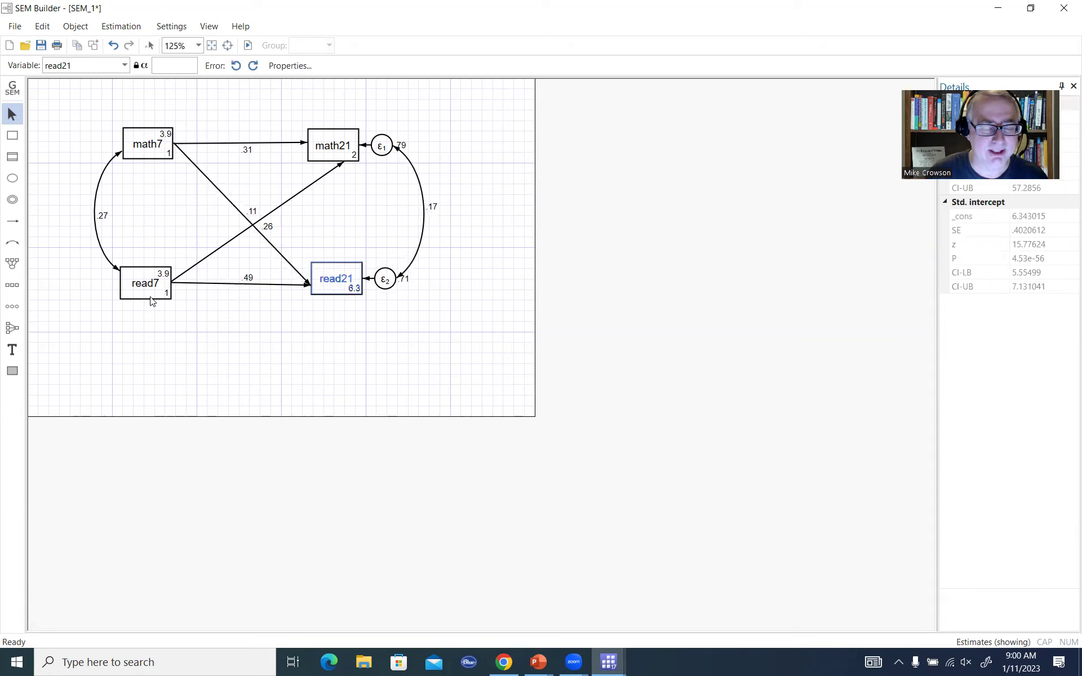
{"action": "left_click", "coordinate": [482, 223]}
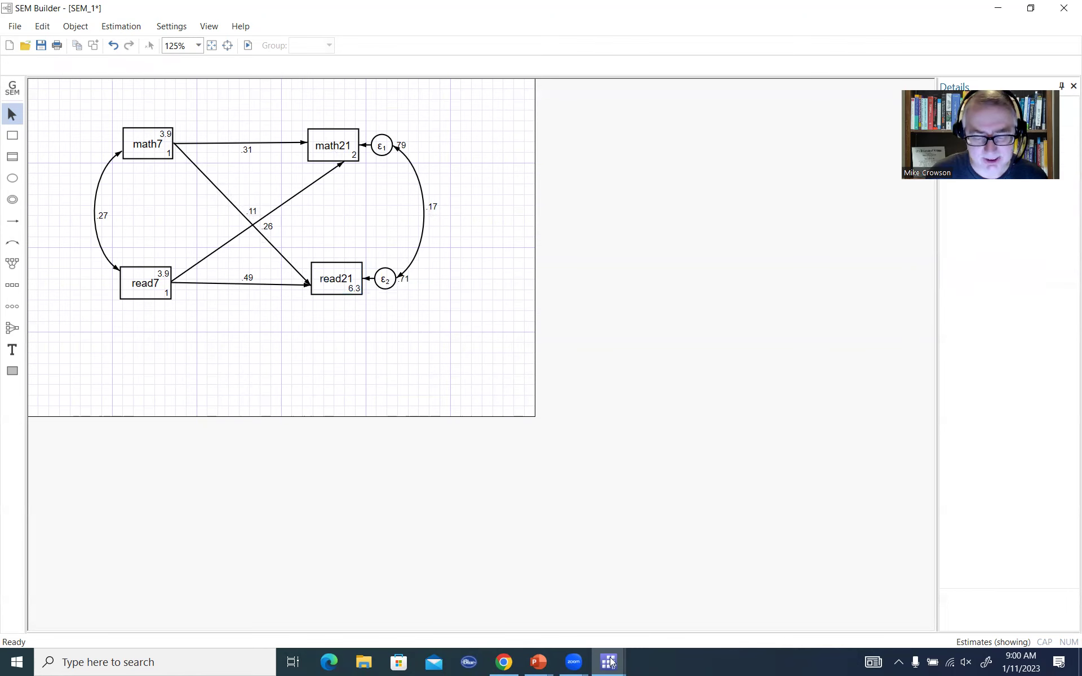
Examine the standardized stability coefficients and p-values for math7 predicting math21 and read7 predicting read21 in the Stata results
{"action": "key", "text": "alt+Tab"}
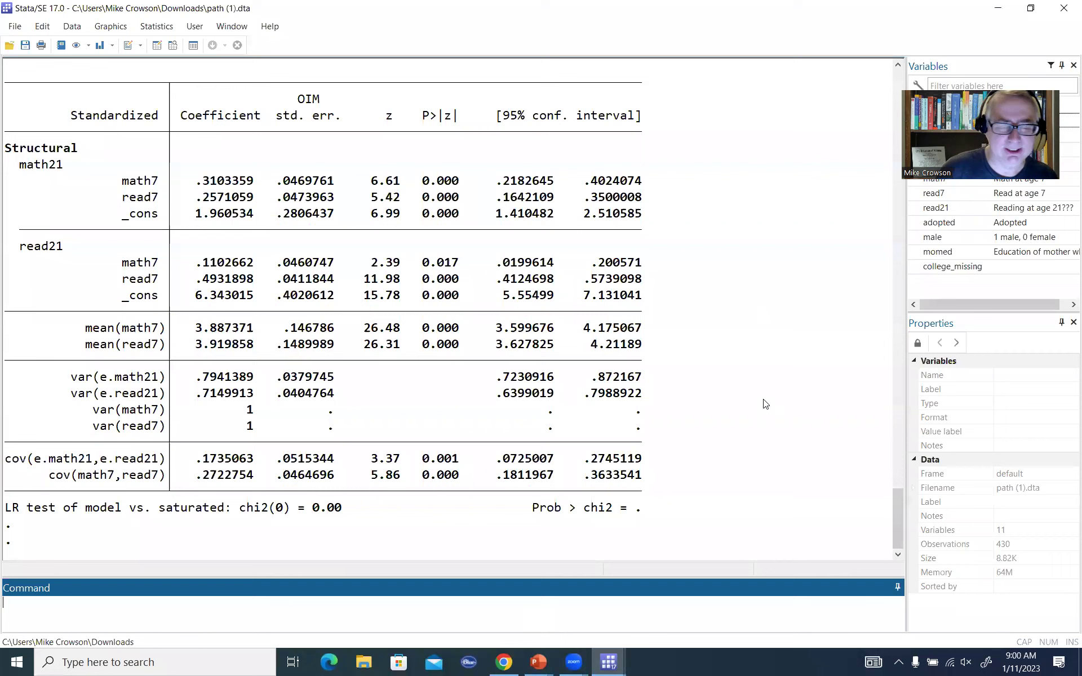
{"action": "scroll", "coordinate": [764, 403], "scroll_direction": "up", "scroll_amount": 1}
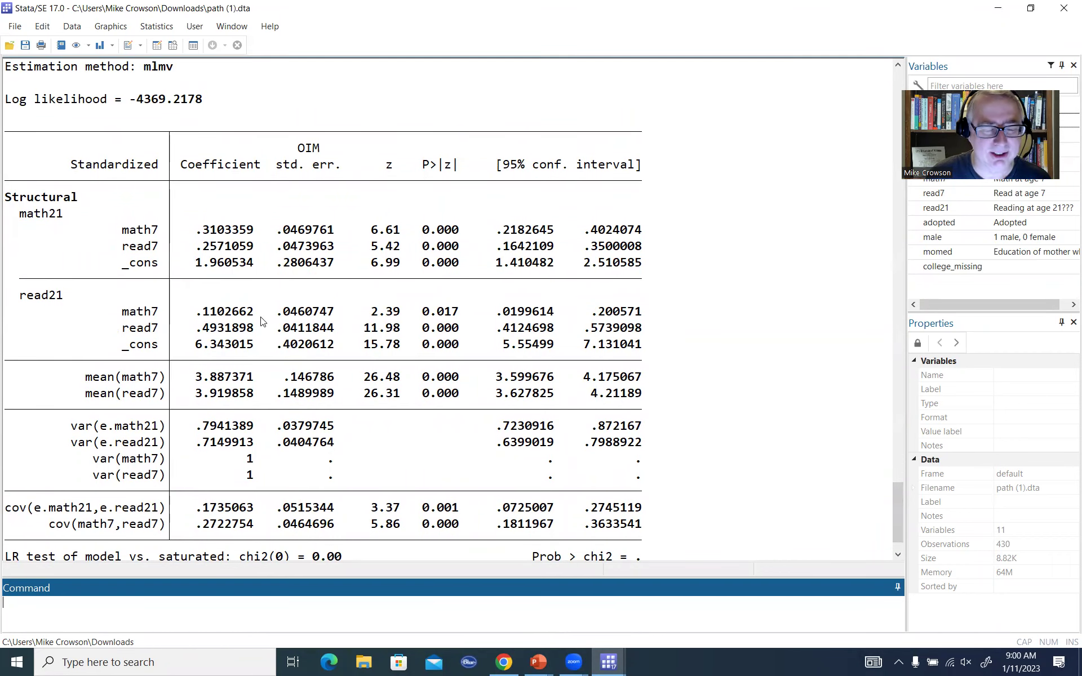
{"action": "left_click_drag", "start_coordinate": [198, 234], "coordinate": [255, 237]}
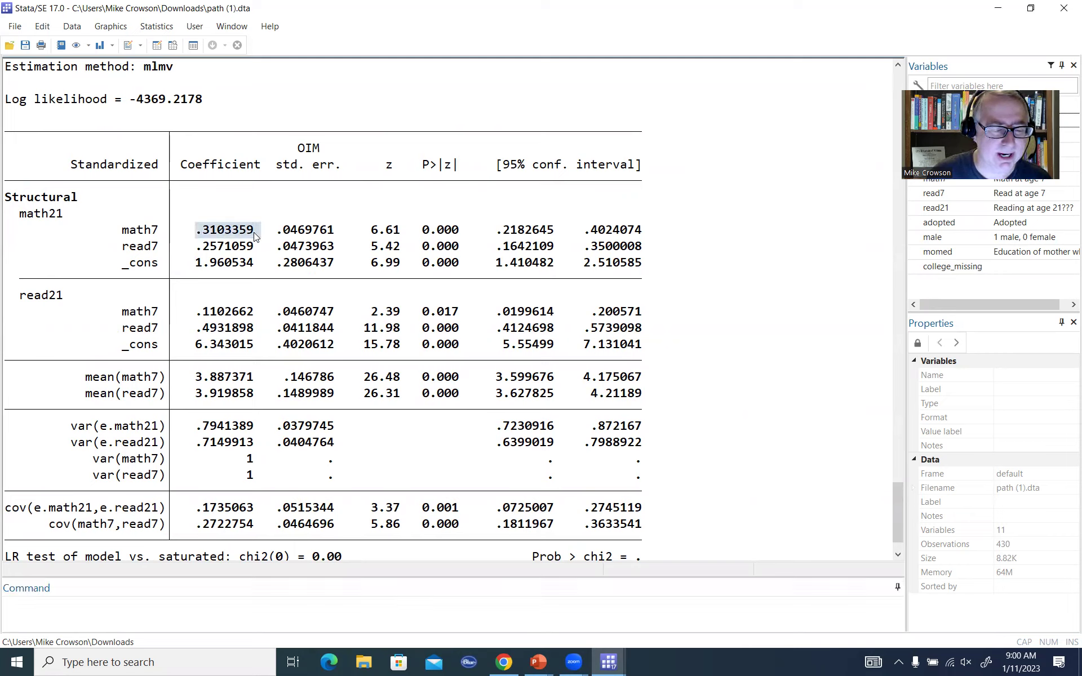
{"action": "left_click_drag", "start_coordinate": [423, 231], "coordinate": [465, 231]}
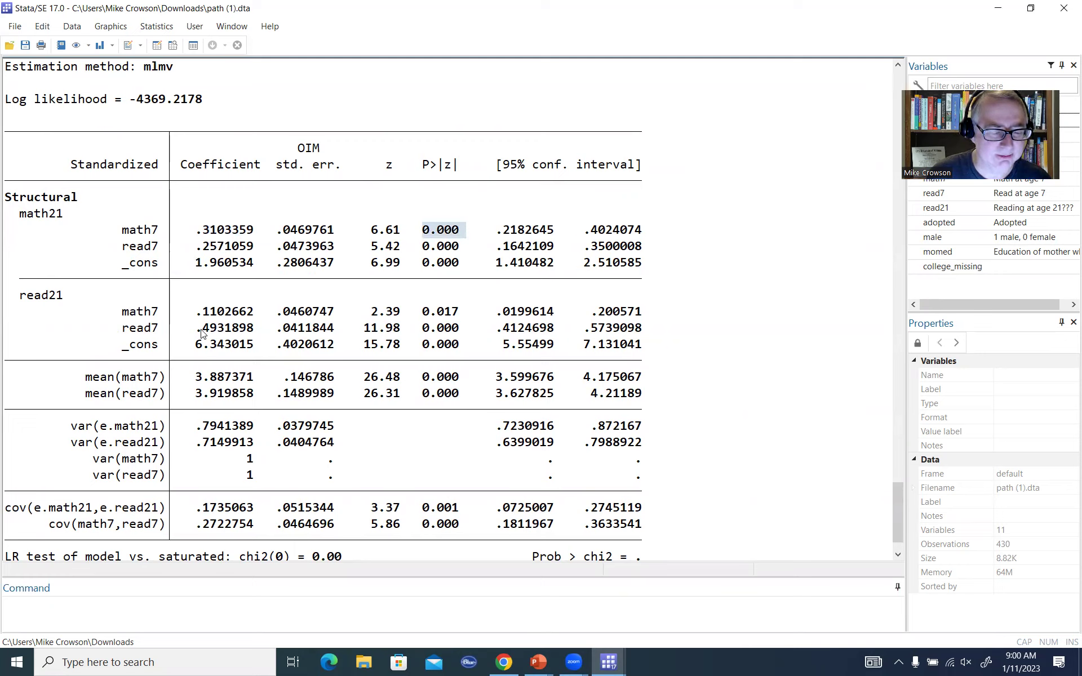
{"action": "left_click_drag", "start_coordinate": [197, 333], "coordinate": [262, 334]}
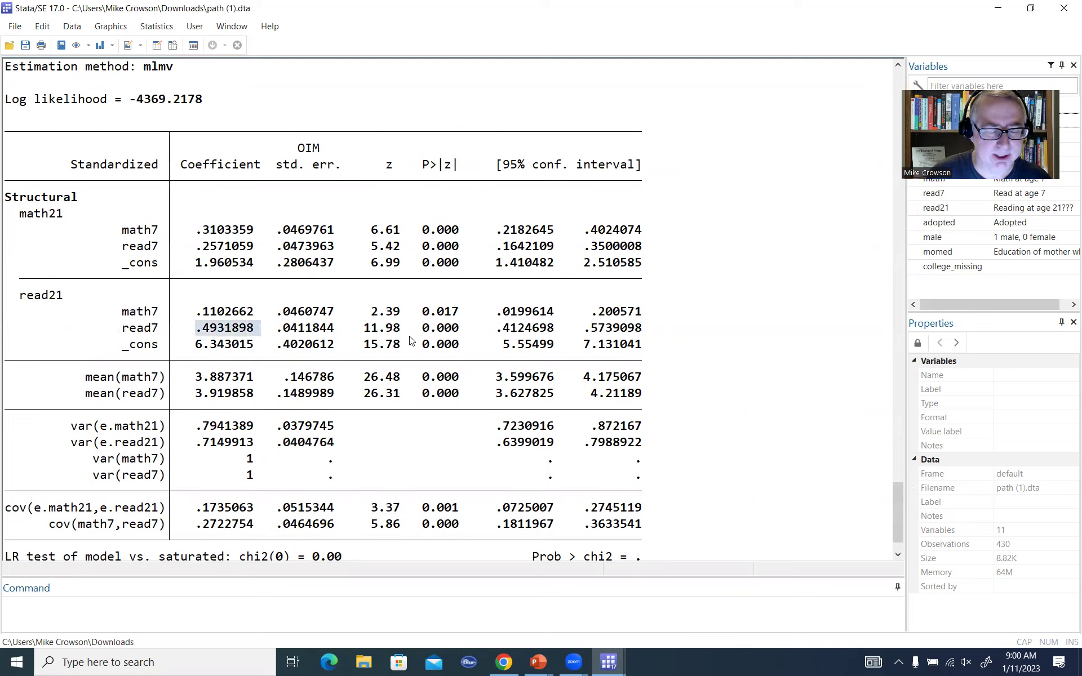
{"action": "left_click_drag", "start_coordinate": [424, 332], "coordinate": [465, 331]}
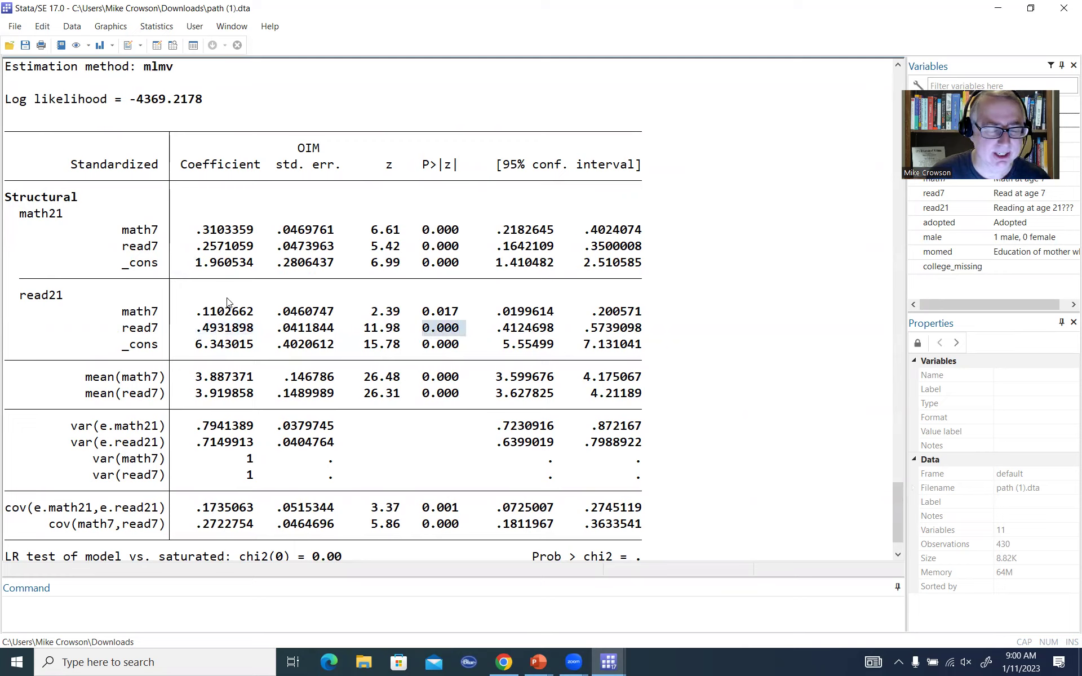
Examine the standardized cross-lagged coefficients and p-values for read7 predicting math21 and math7 predicting read21
{"action": "left_click", "coordinate": [198, 253]}
{"action": "left_click_drag", "start_coordinate": [198, 253], "coordinate": [262, 254]}
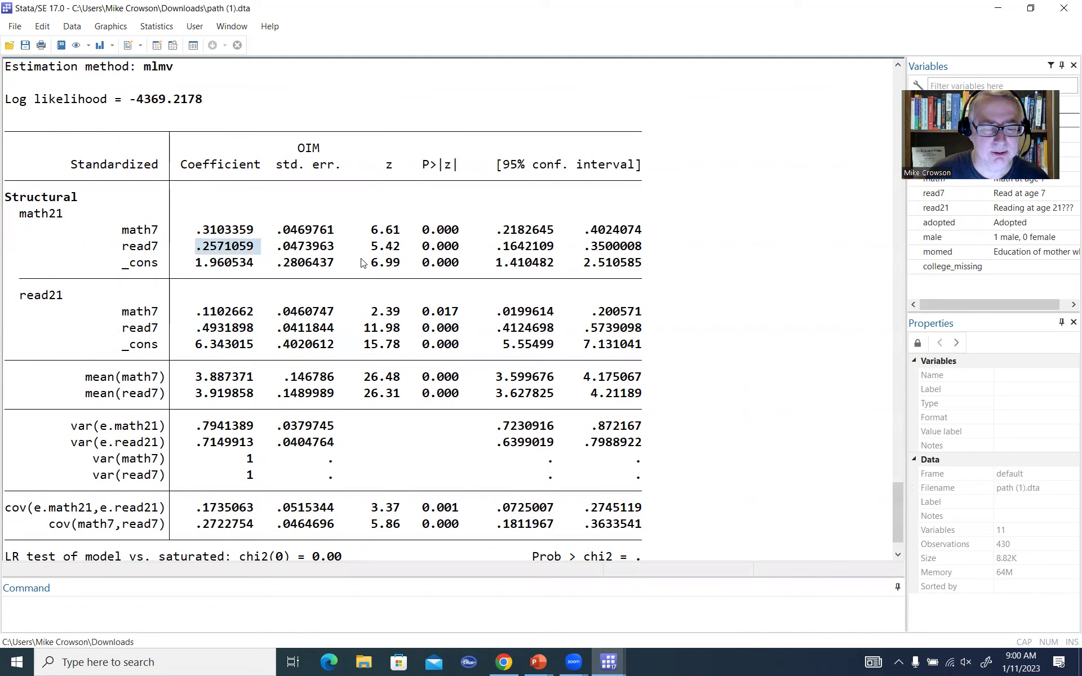
{"action": "left_click_drag", "start_coordinate": [416, 249], "coordinate": [472, 249]}
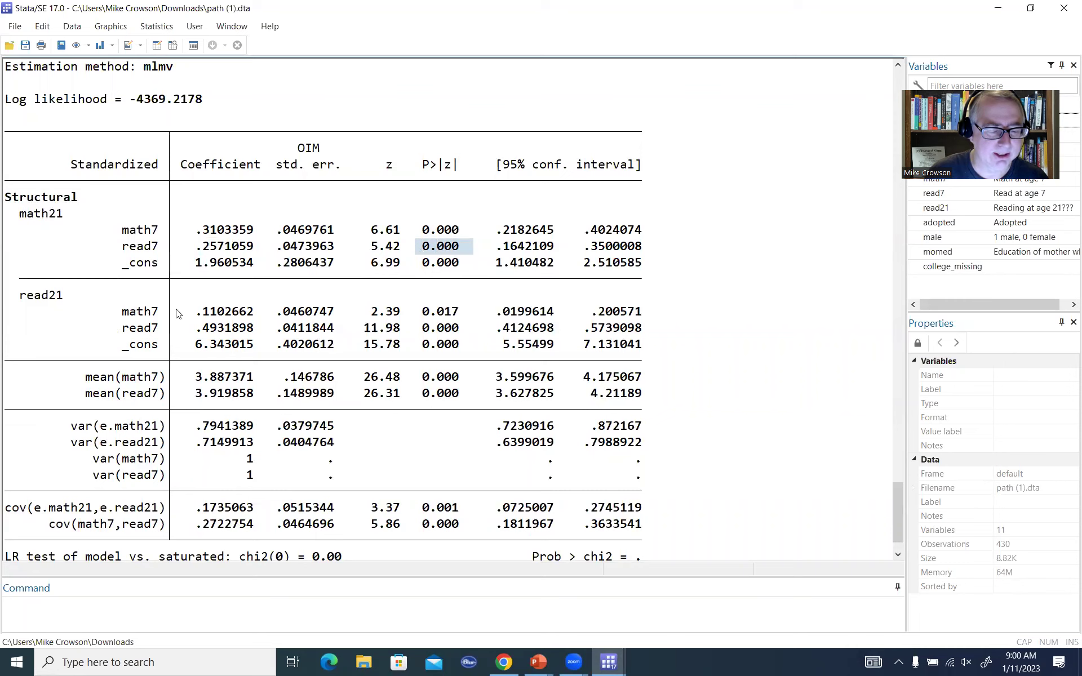
{"action": "left_click_drag", "start_coordinate": [197, 316], "coordinate": [253, 314]}
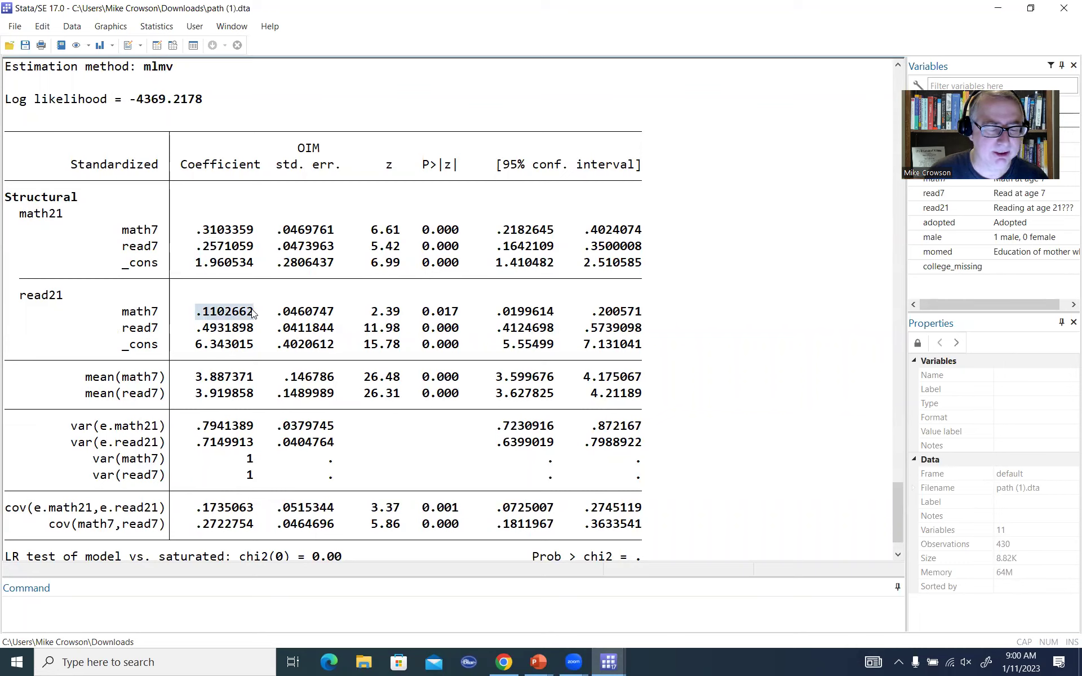
{"action": "left_click_drag", "start_coordinate": [416, 314], "coordinate": [466, 317]}
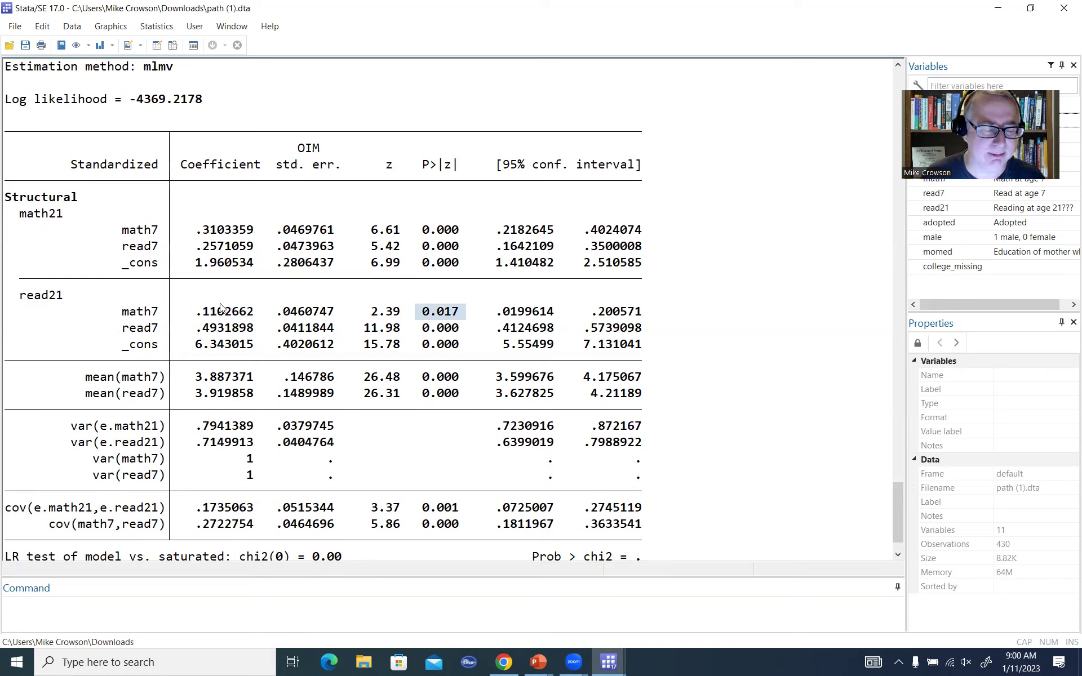
{"action": "left_click_drag", "start_coordinate": [197, 315], "coordinate": [254, 315]}
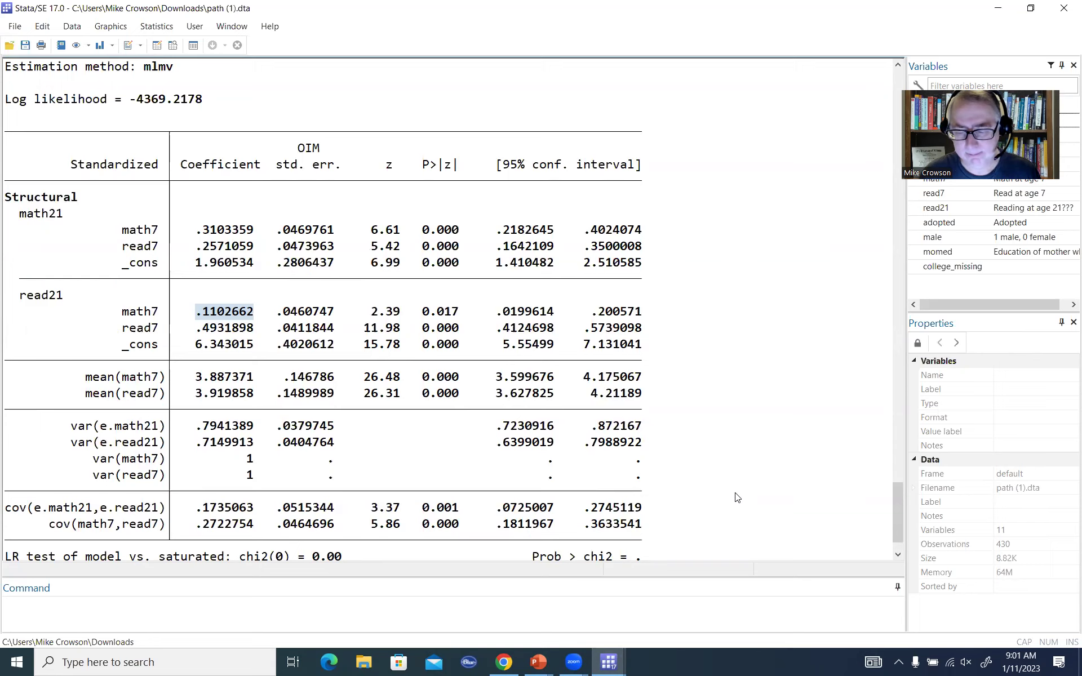
Open a blank Do-file Editor from Stata and place it over the browser's PDF page 89 showing the estat stdize test commands
{"action": "key", "text": "alt+Tab"}
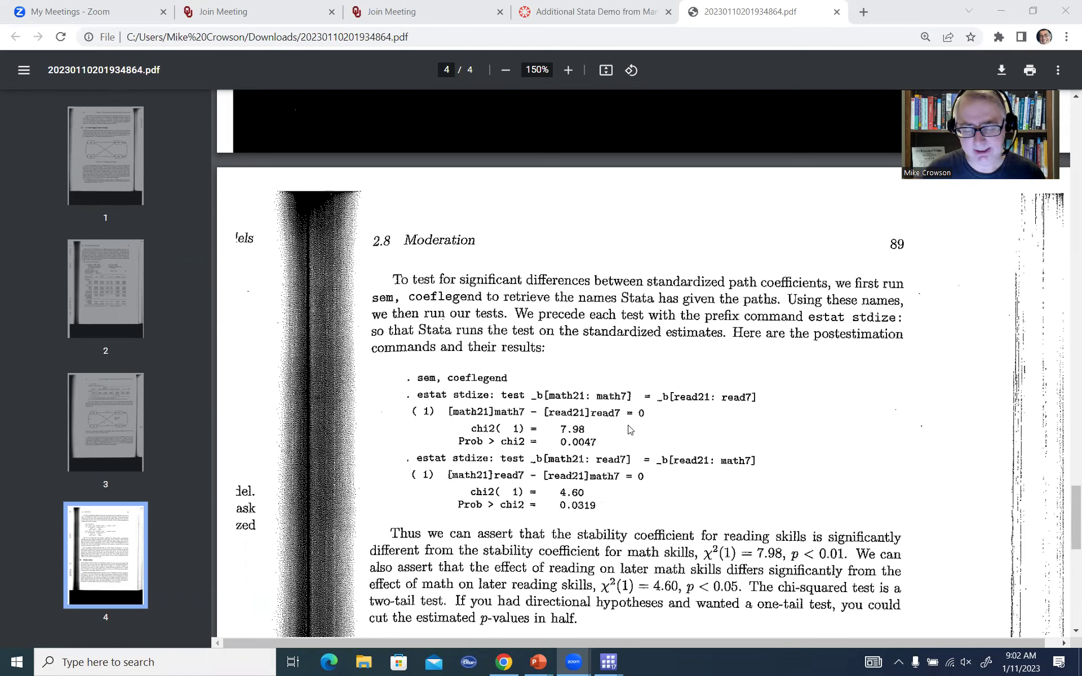
{"action": "mouse_move", "coordinate": [611, 663]}
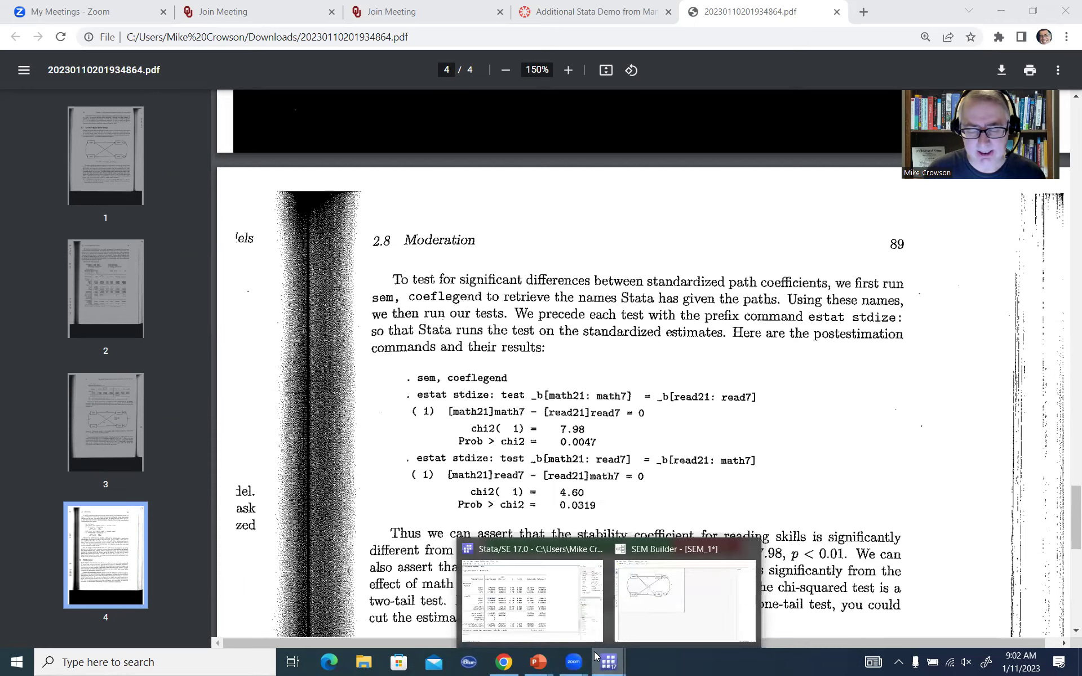
{"action": "left_click", "coordinate": [560, 615]}
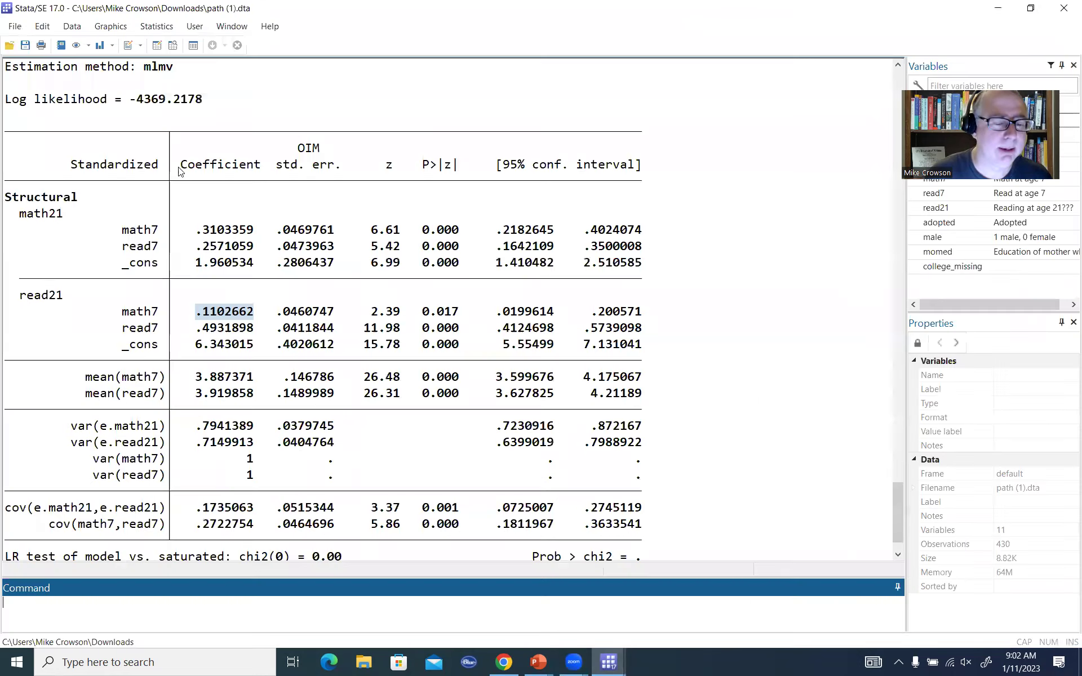
{"action": "left_click", "coordinate": [127, 47]}
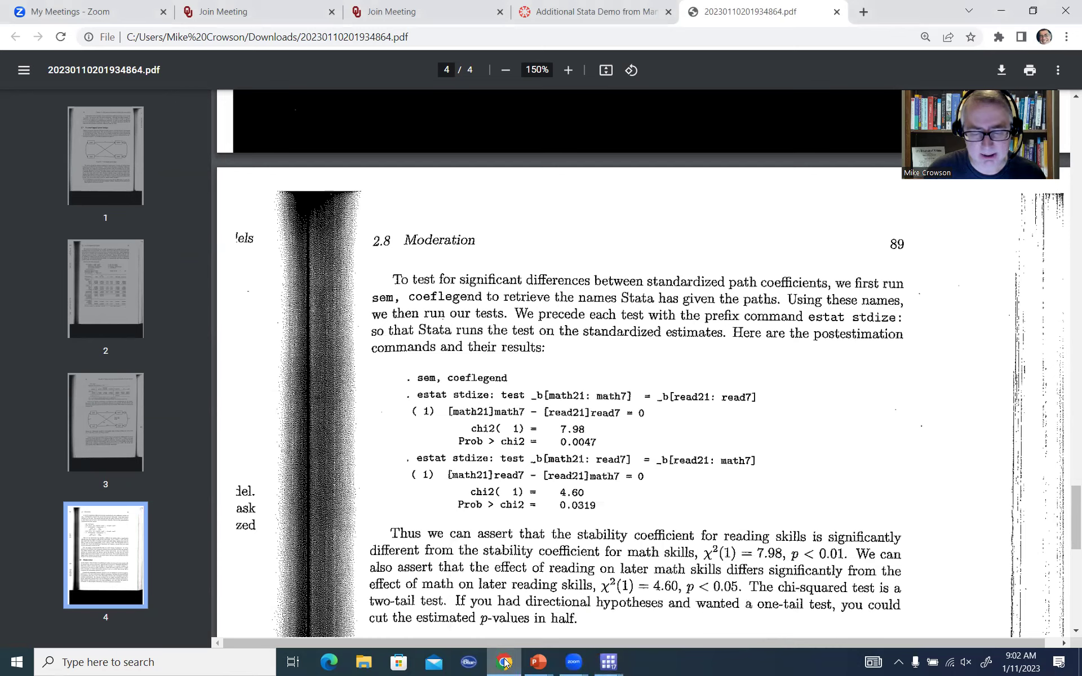
{"action": "left_click", "coordinate": [504, 662]}
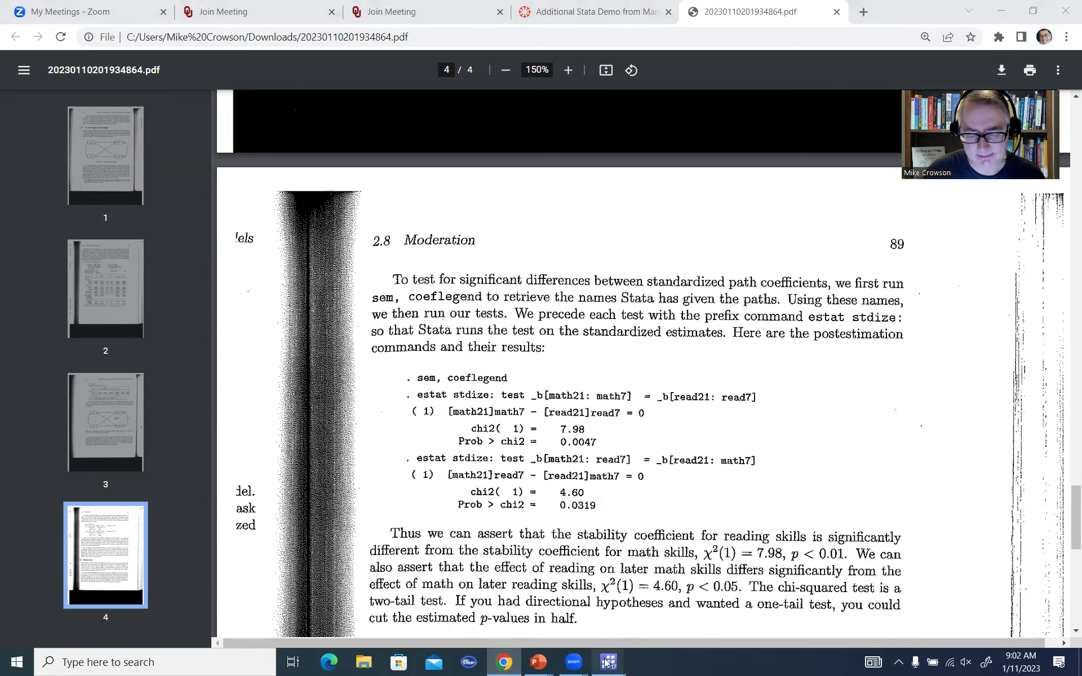
{"action": "mouse_move", "coordinate": [607, 662]}
{"action": "left_click", "coordinate": [763, 598]}
{"action": "left_click_drag", "start_coordinate": [610, 158], "coordinate": [683, 270]}
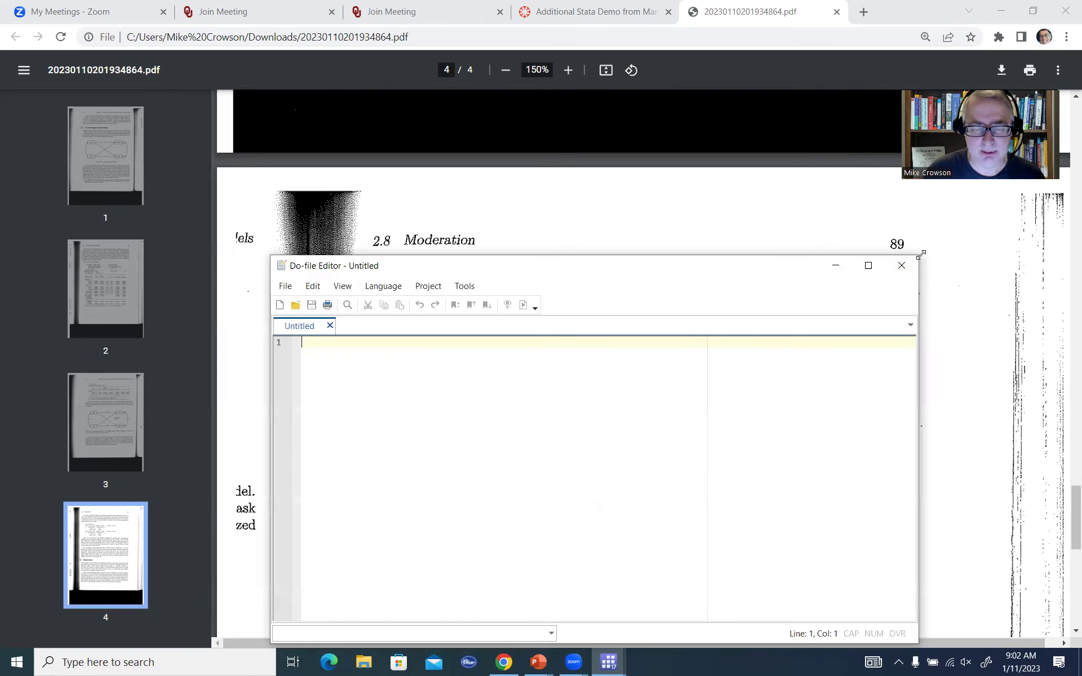
Shrink and move the Do-file Editor beside the PDF's example commands, and enter sem, coeflegend on line 3
{"action": "left_click_drag", "start_coordinate": [921, 255], "coordinate": [754, 373]}
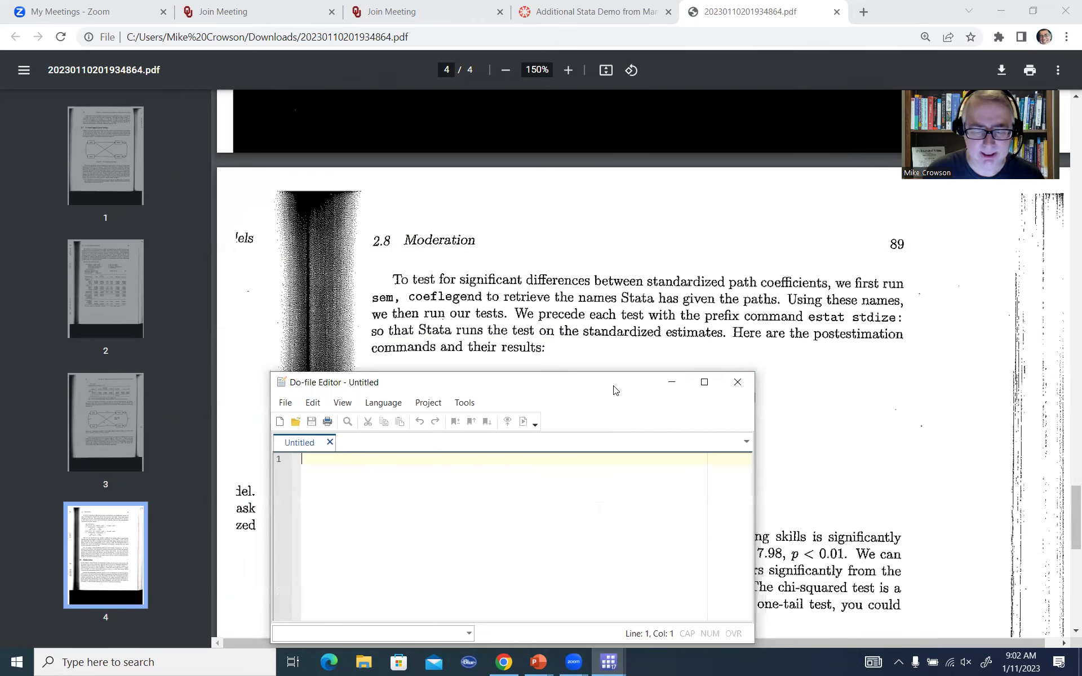
{"action": "left_click_drag", "start_coordinate": [614, 390], "coordinate": [968, 211]}
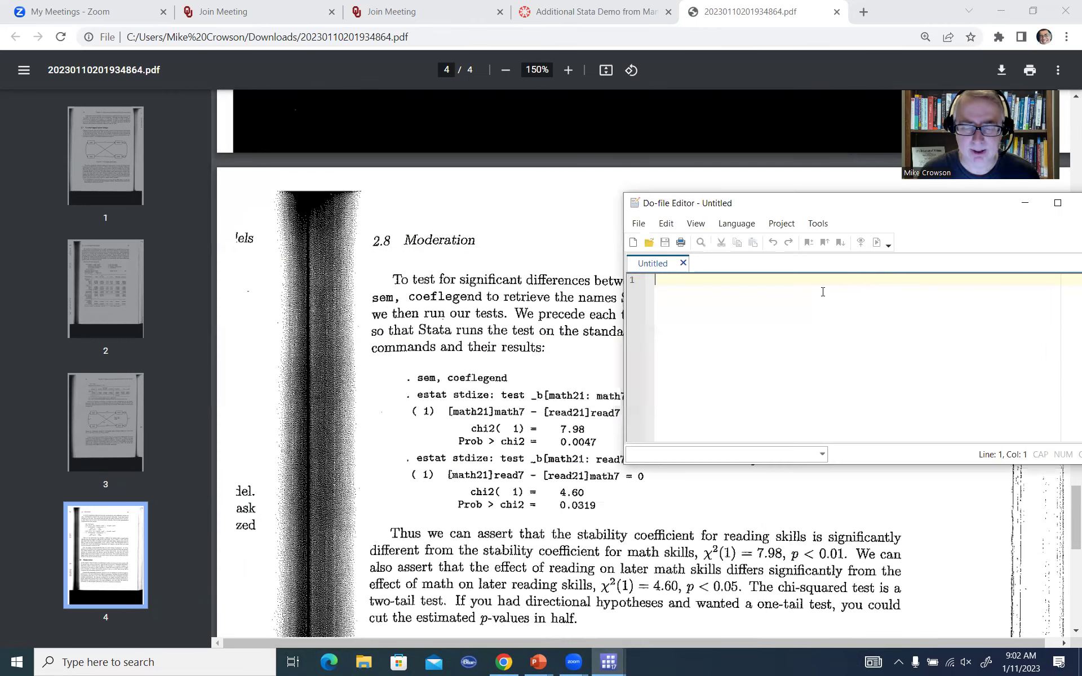
{"action": "key", "text": "Return"}
{"action": "key", "text": "Return"}
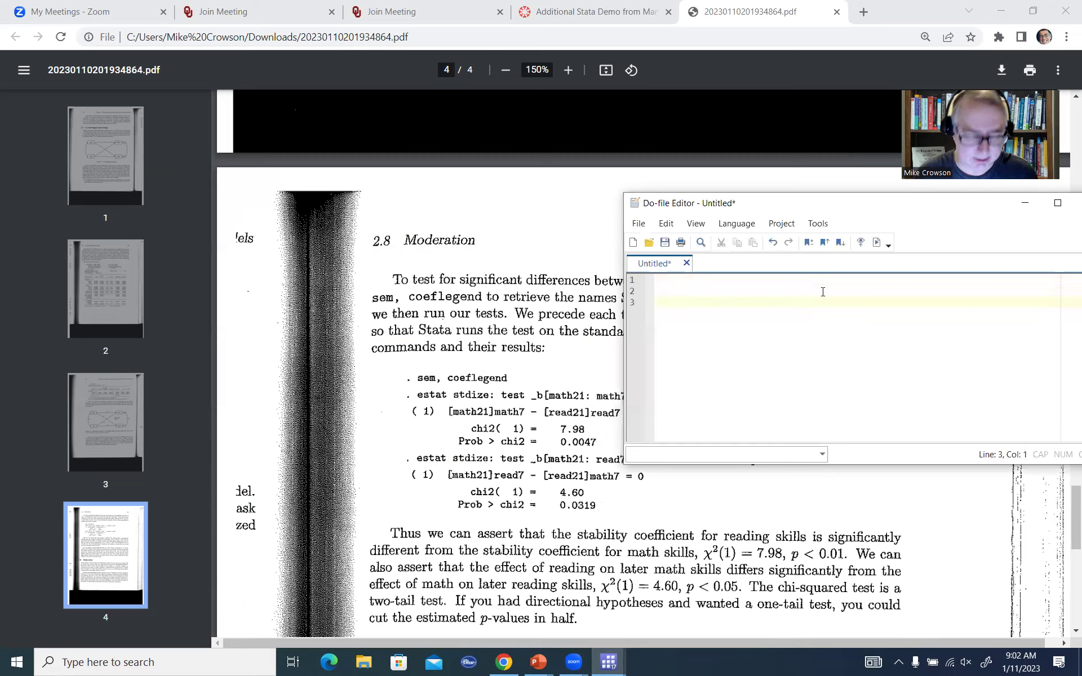
{"action": "type", "text": "se"}
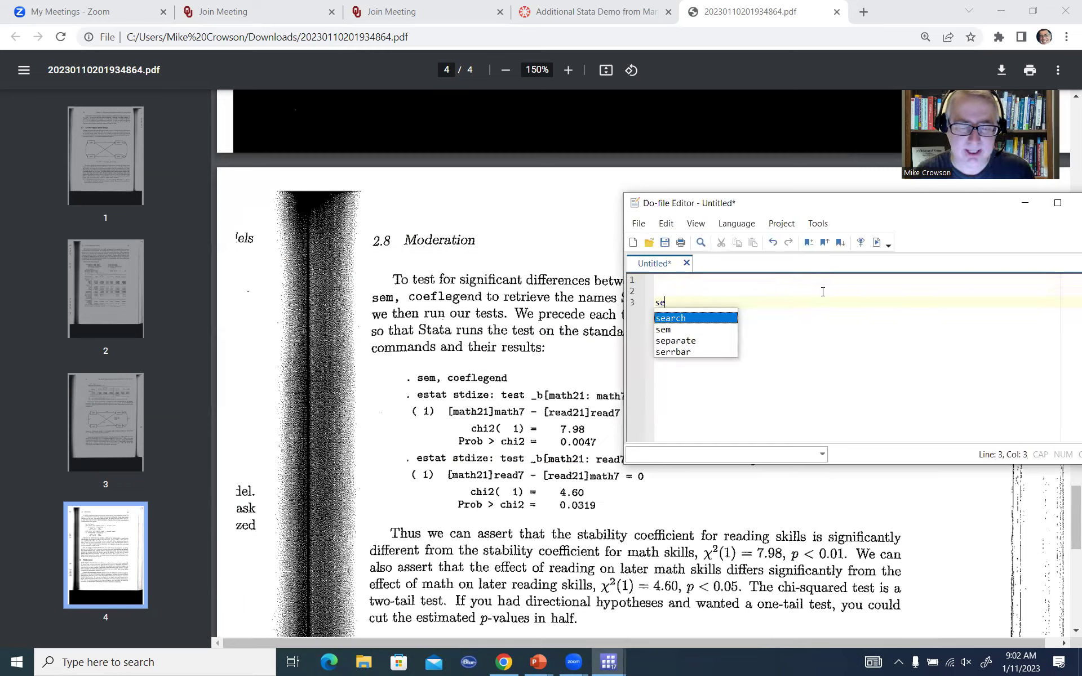
{"action": "type", "text": "m, co"}
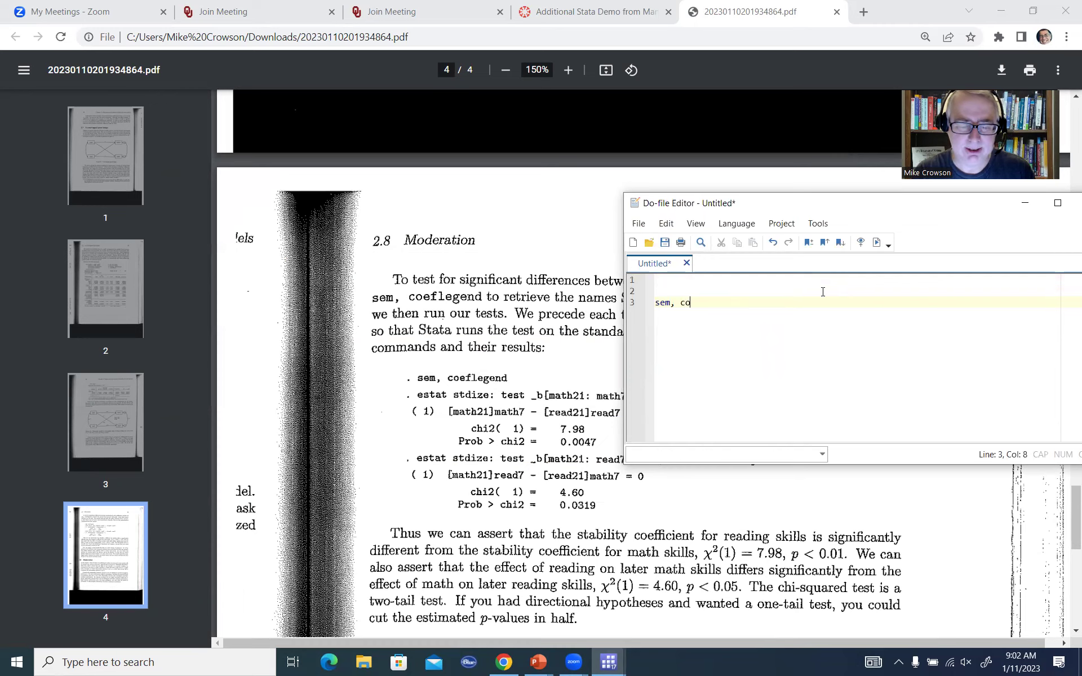
{"action": "type", "text": "efle"}
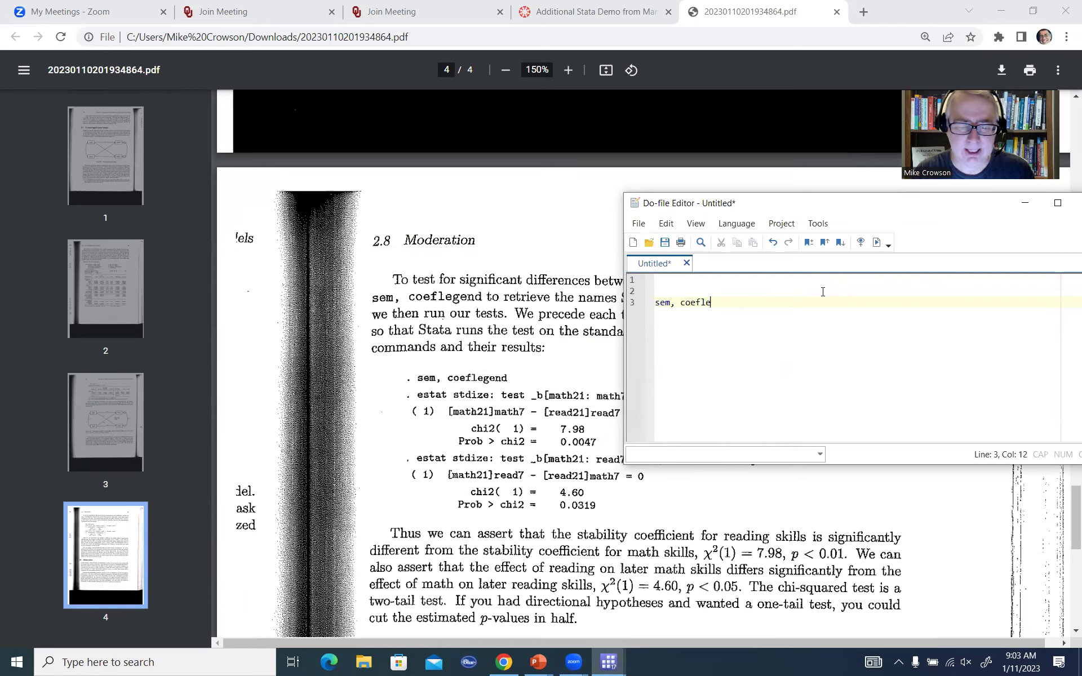
{"action": "type", "text": "gend"}
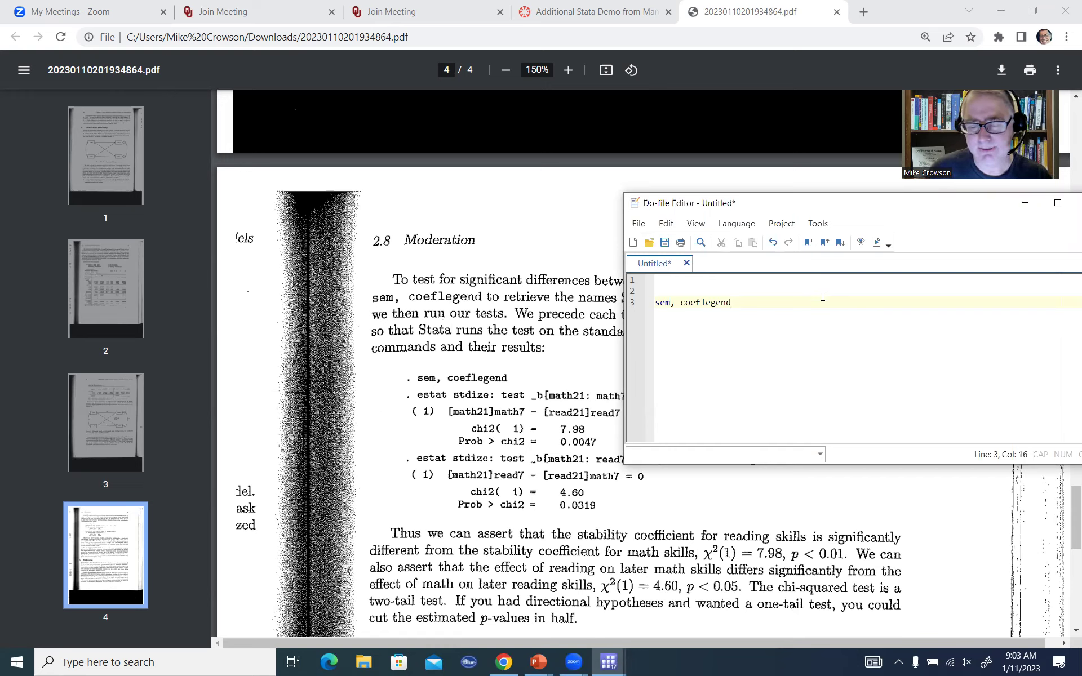
Run only the sem, coeflegend line and bring up its output in the main Stata window
{"action": "key", "text": "shift+Home"}
{"action": "left_click", "coordinate": [877, 244]}
{"action": "mouse_move", "coordinate": [619, 663]}
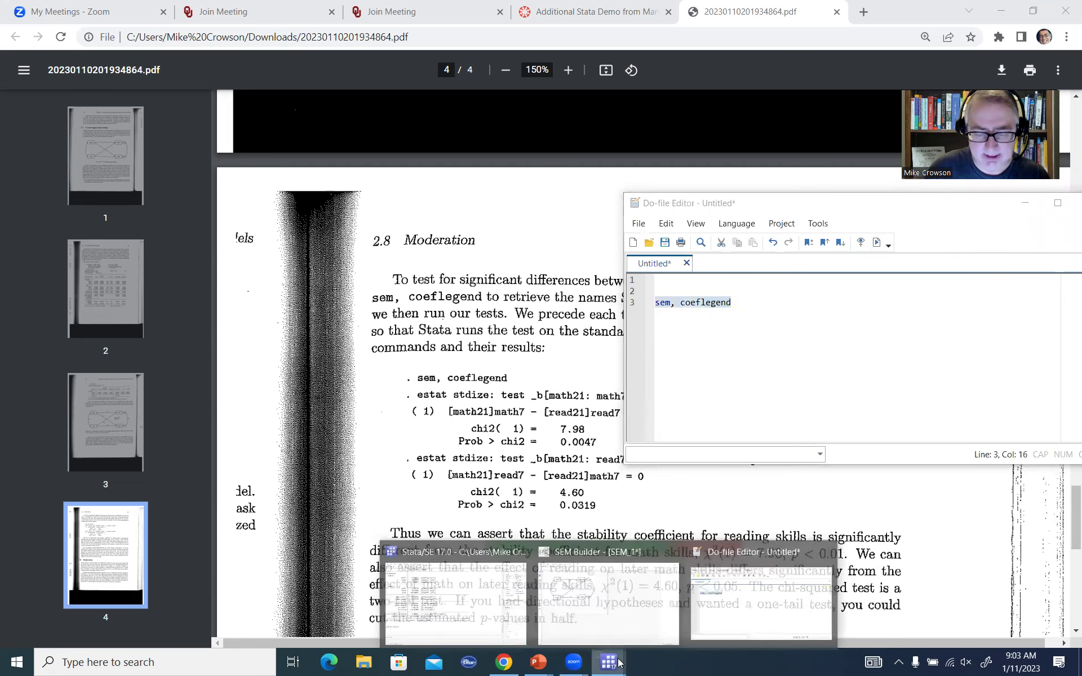
{"action": "left_click", "coordinate": [456, 597]}
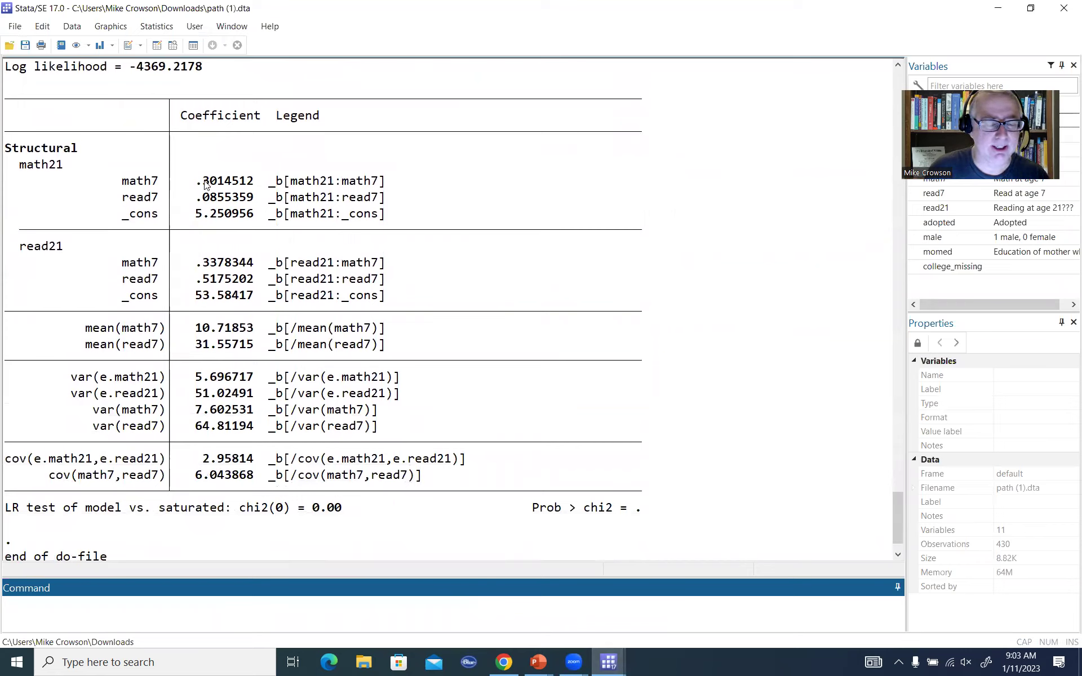
Examine the math7 coefficient and the legend names _b[math21:math7] and _b[math21:read7] in the math21 equation
{"action": "left_click_drag", "start_coordinate": [198, 186], "coordinate": [253, 186]}
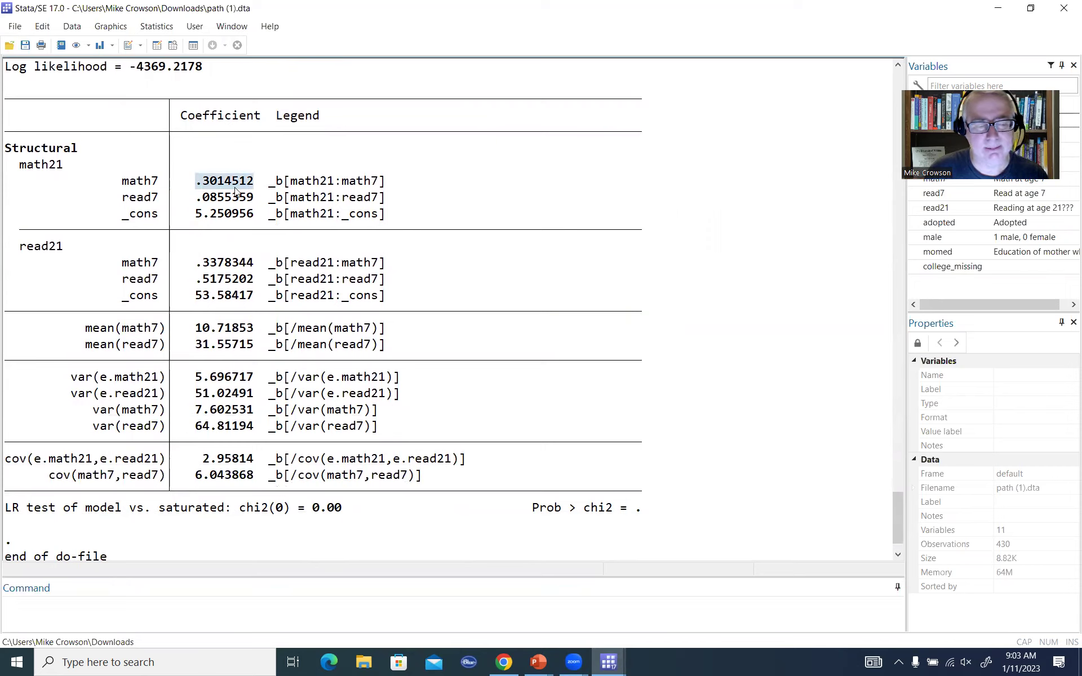
{"action": "left_click_drag", "start_coordinate": [270, 187], "coordinate": [387, 187]}
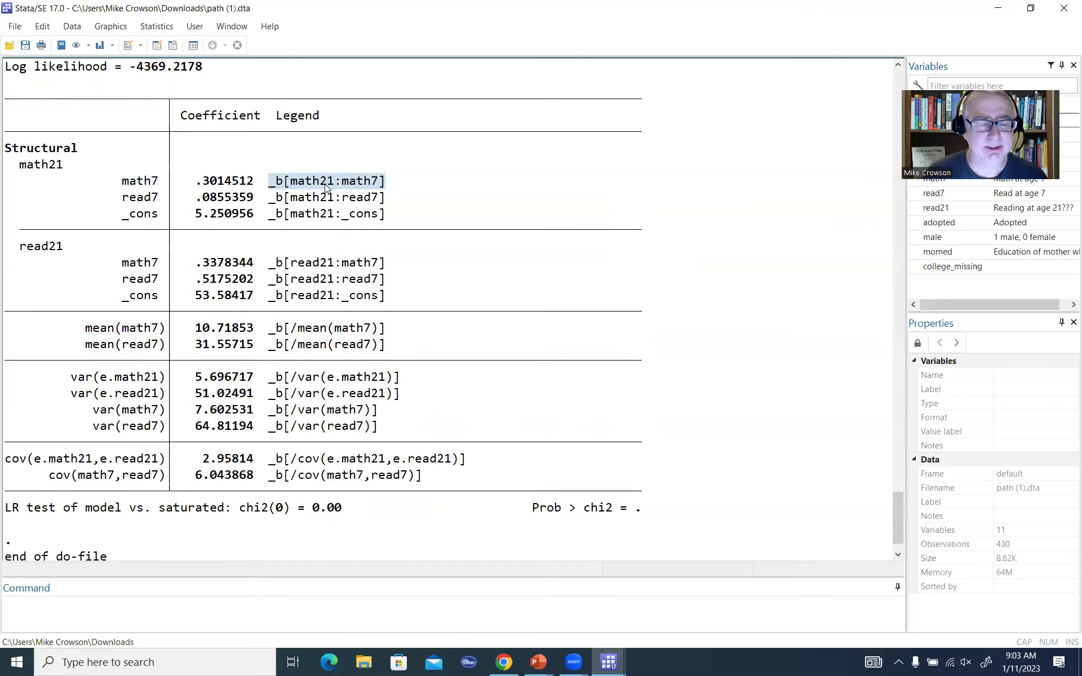
{"action": "left_click_drag", "start_coordinate": [269, 200], "coordinate": [381, 202]}
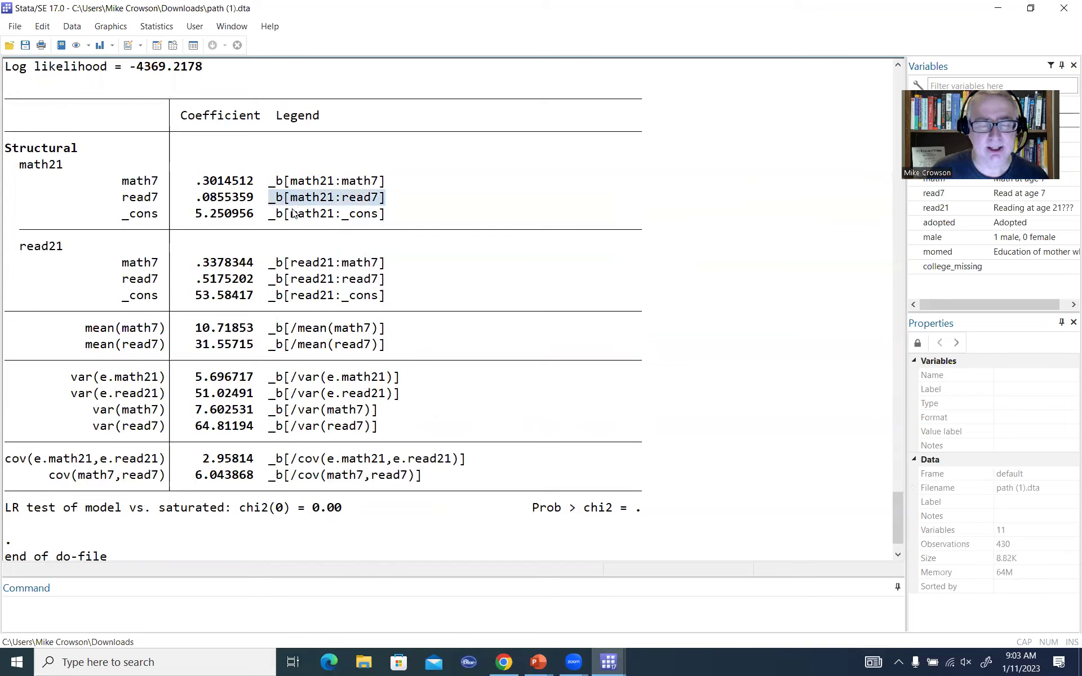
{"action": "left_click", "coordinate": [399, 199]}
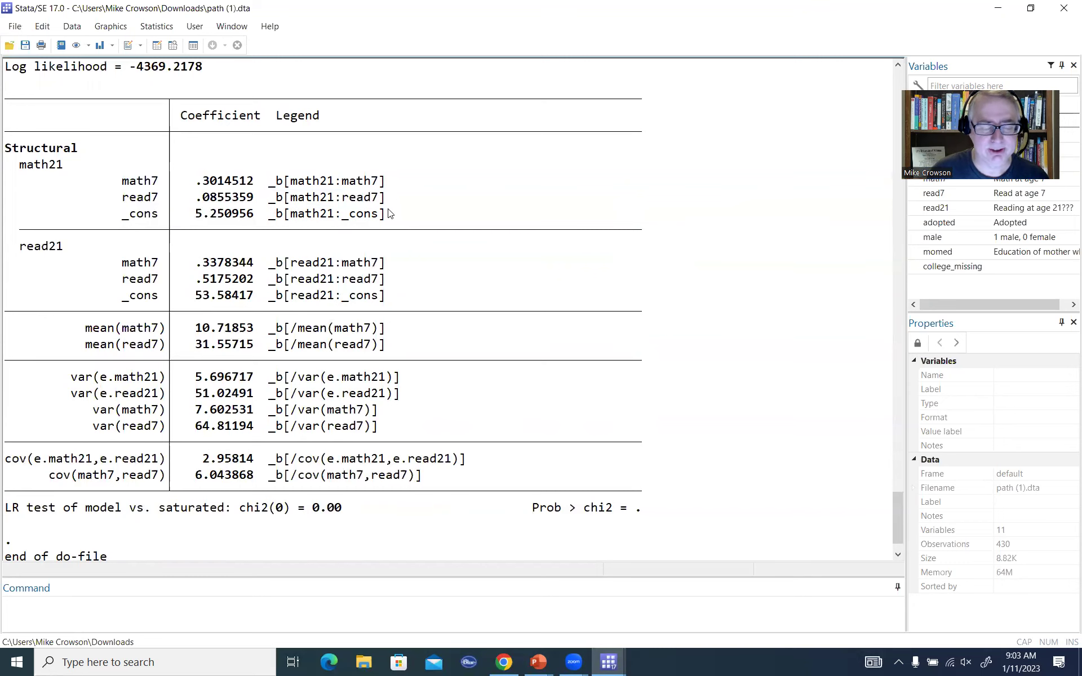
Return to the do-file over the PDF example and start line 5 with estat stdize: test
{"action": "left_click", "coordinate": [503, 662]}
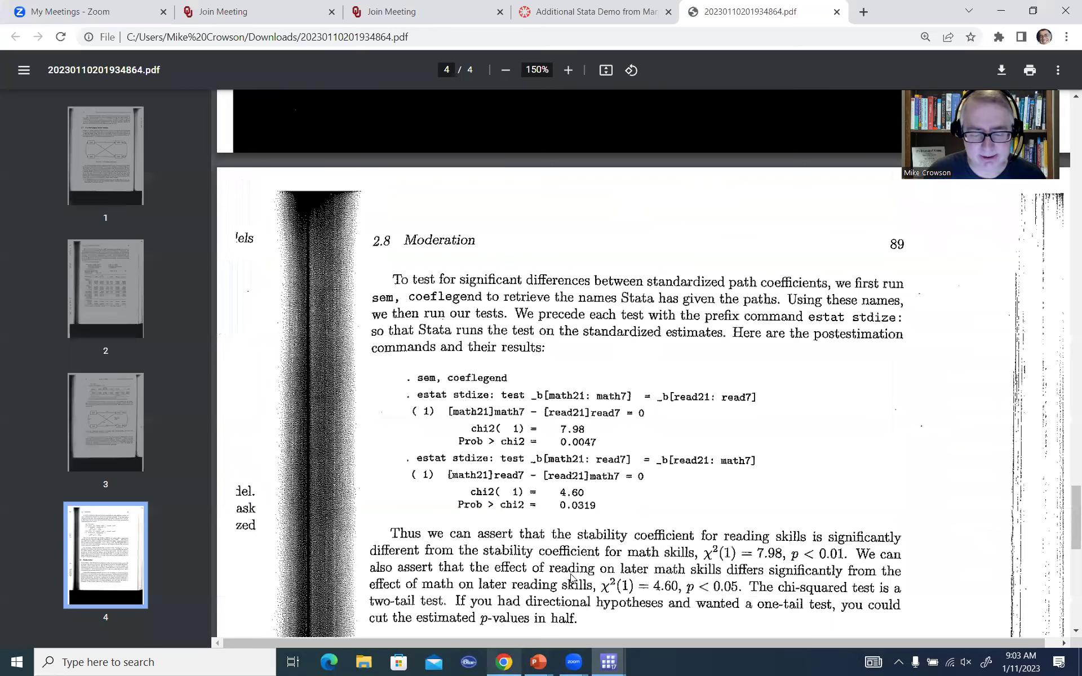
{"action": "mouse_move", "coordinate": [609, 661]}
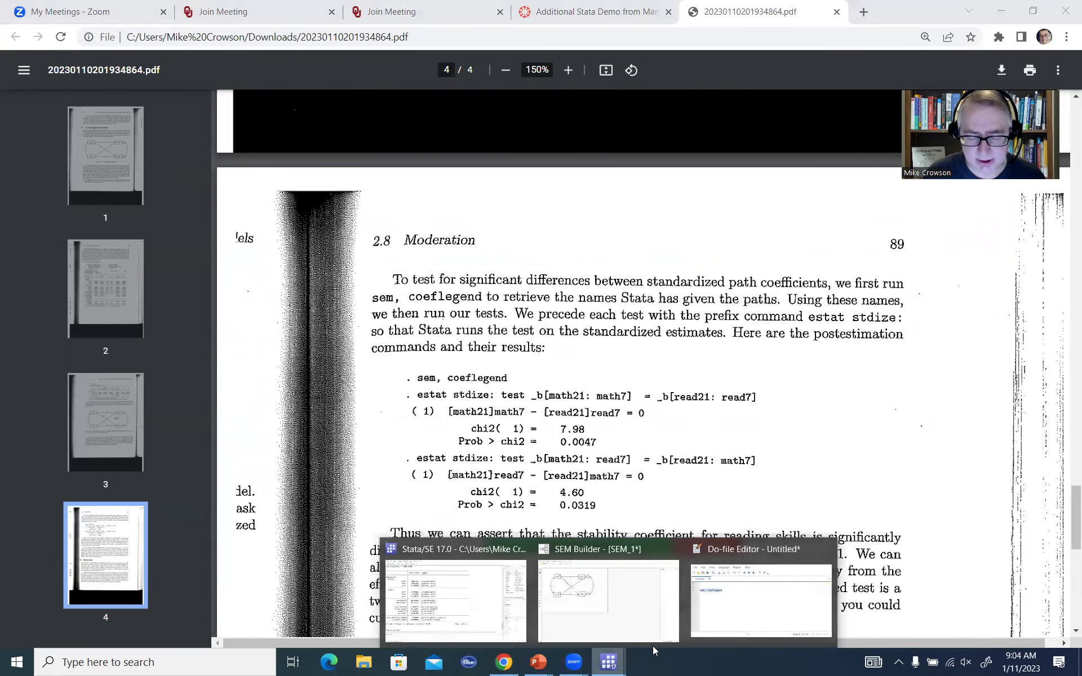
{"action": "left_click", "coordinate": [727, 614]}
{"action": "left_click", "coordinate": [740, 309]}
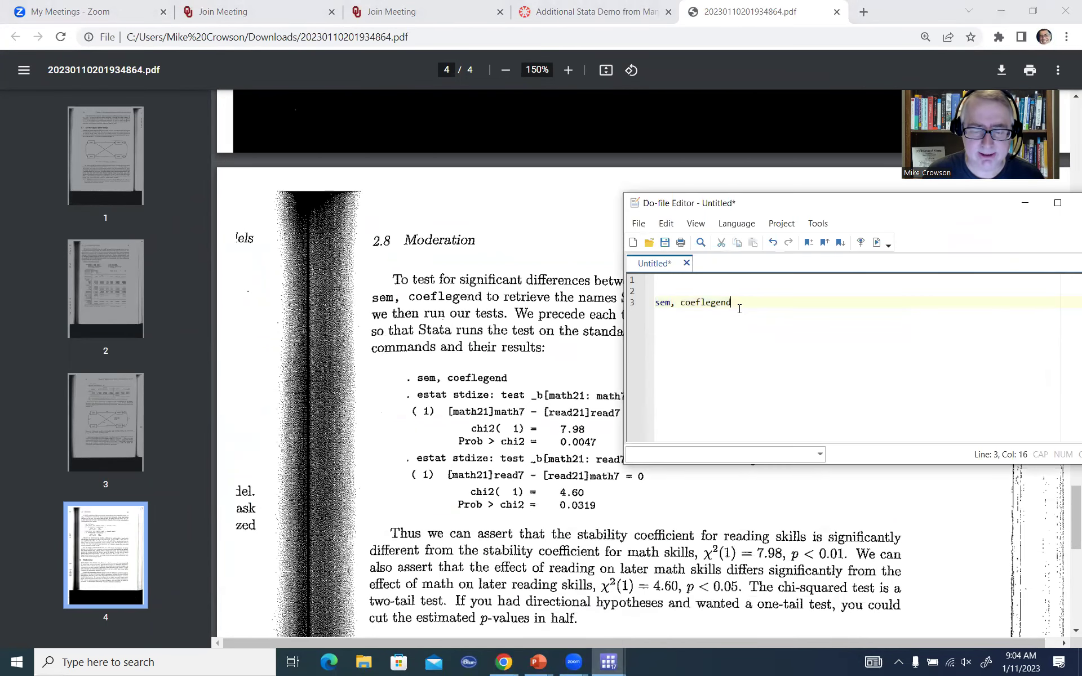
{"action": "key", "text": "Return"}
{"action": "key", "text": "Return"}
{"action": "type", "text": "estat s"}
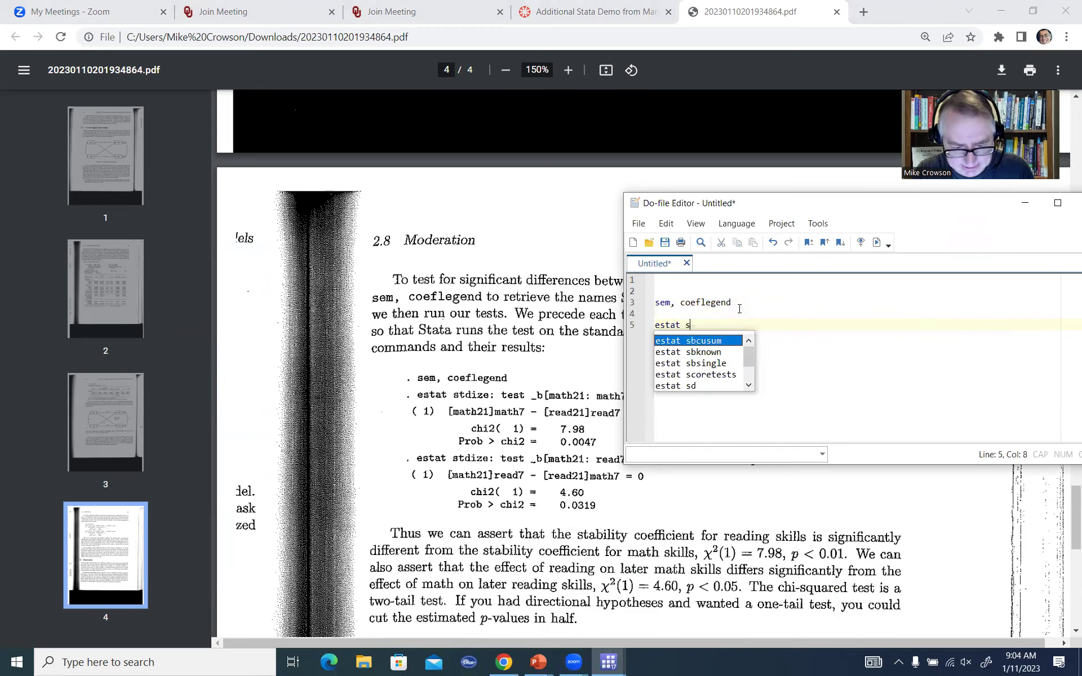
{"action": "type", "text": "tdi"}
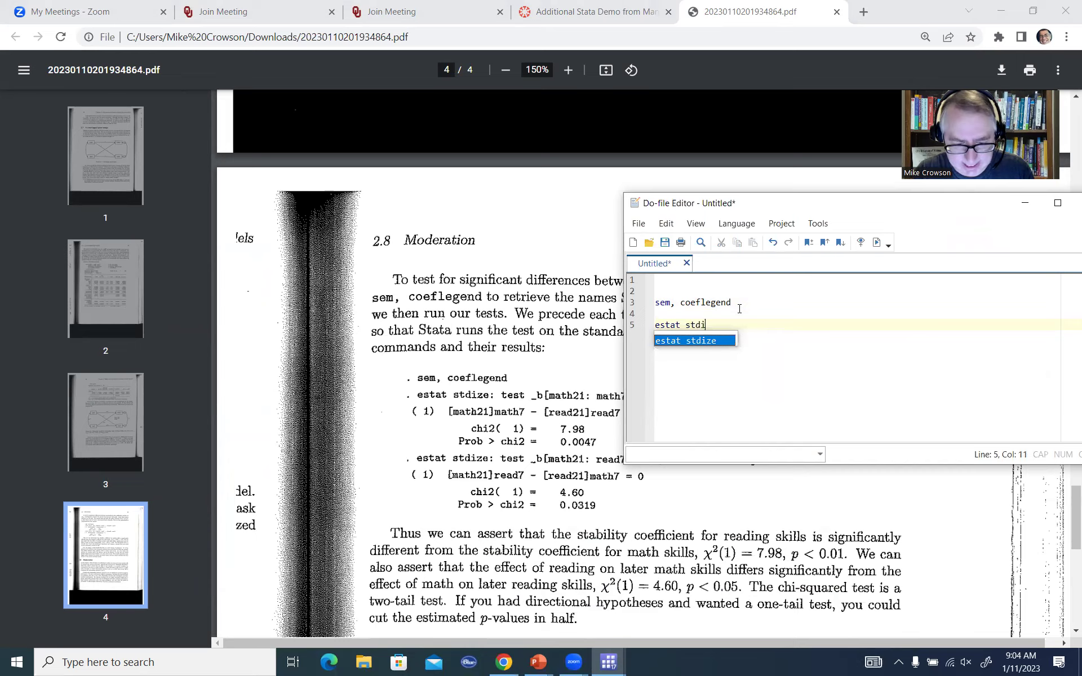
{"action": "type", "text": "ze:"}
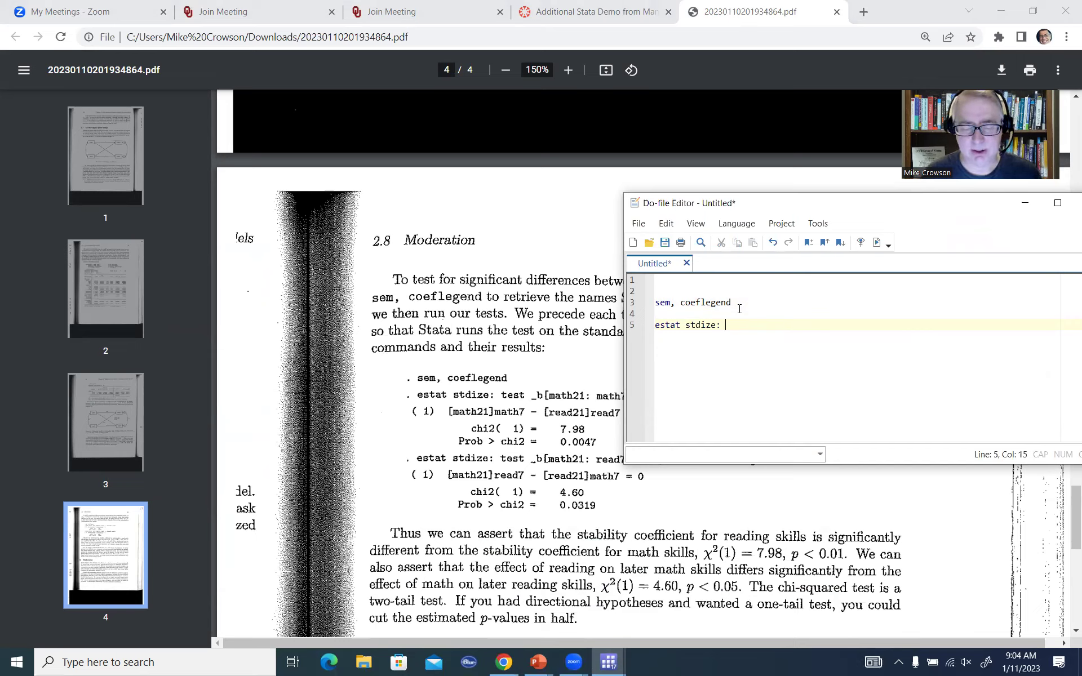
{"action": "left_click_drag", "start_coordinate": [686, 326], "coordinate": [717, 326]}
{"action": "left_click", "coordinate": [717, 326]}
{"action": "type", "text": ": test"}
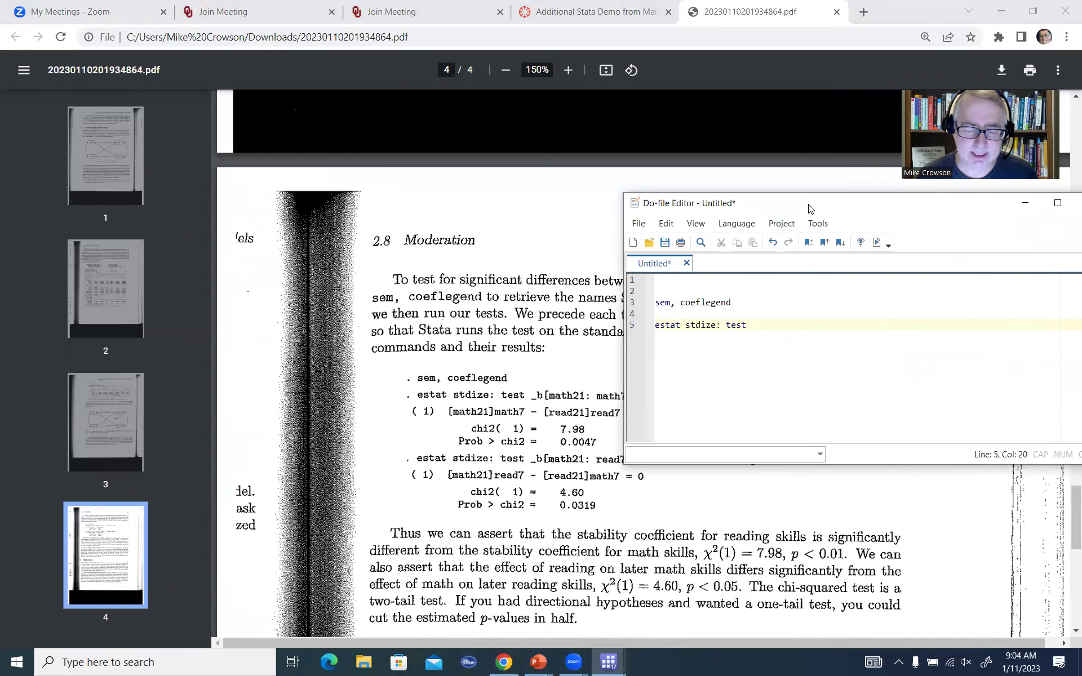
Move the Do-file Editor clear of the PDF's commands and complete the test with _b[math21:math7]=_b[read21:read7]
{"action": "left_click_drag", "start_coordinate": [809, 209], "coordinate": [754, 112]}
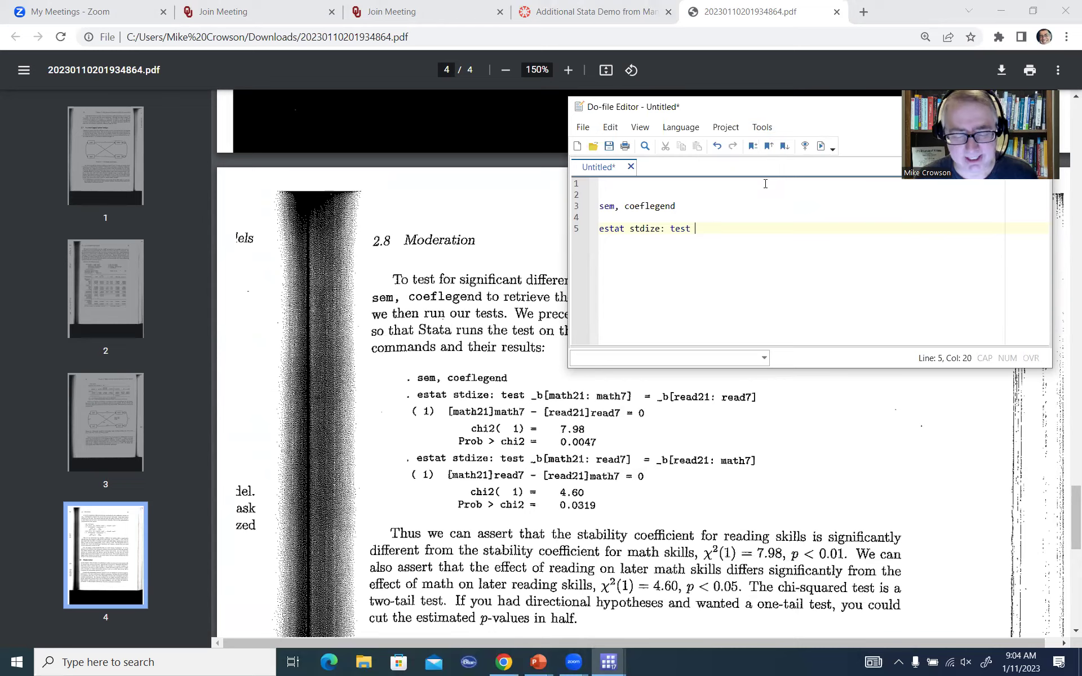
{"action": "type", "text": "_b["}
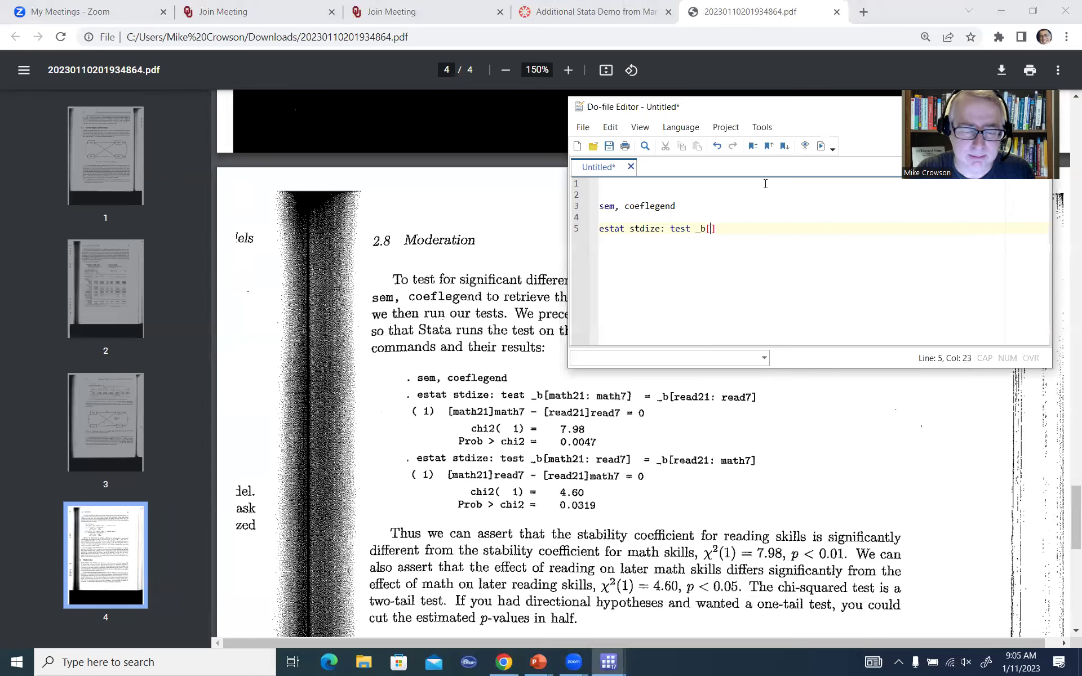
{"action": "type", "text": "math21:math7"}
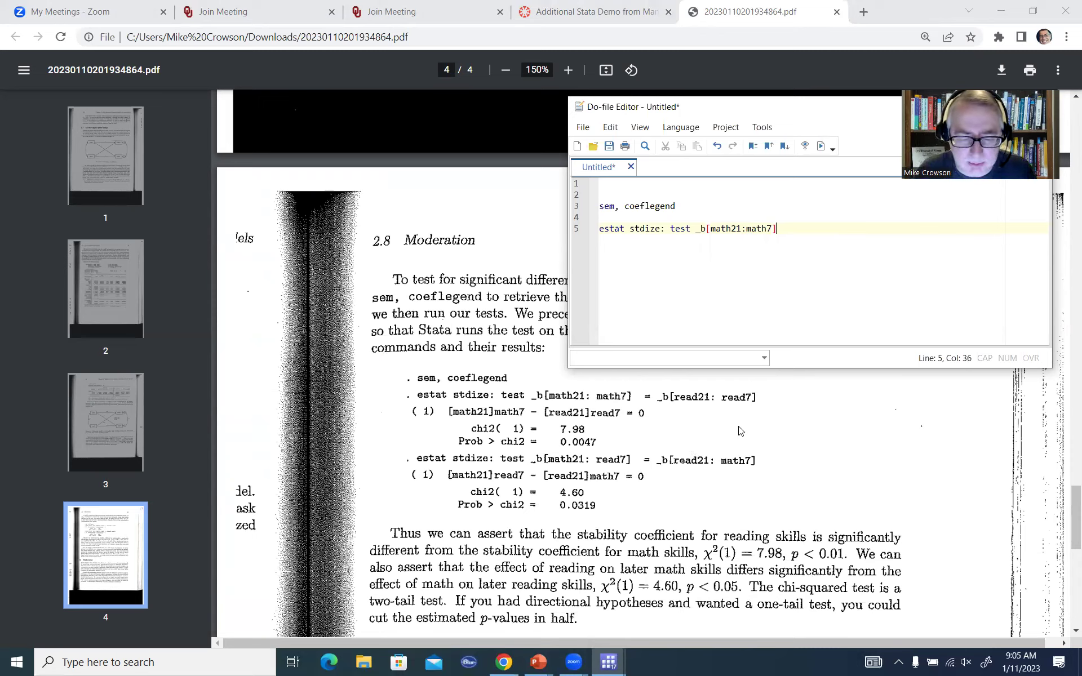
{"action": "type", "text": "="}
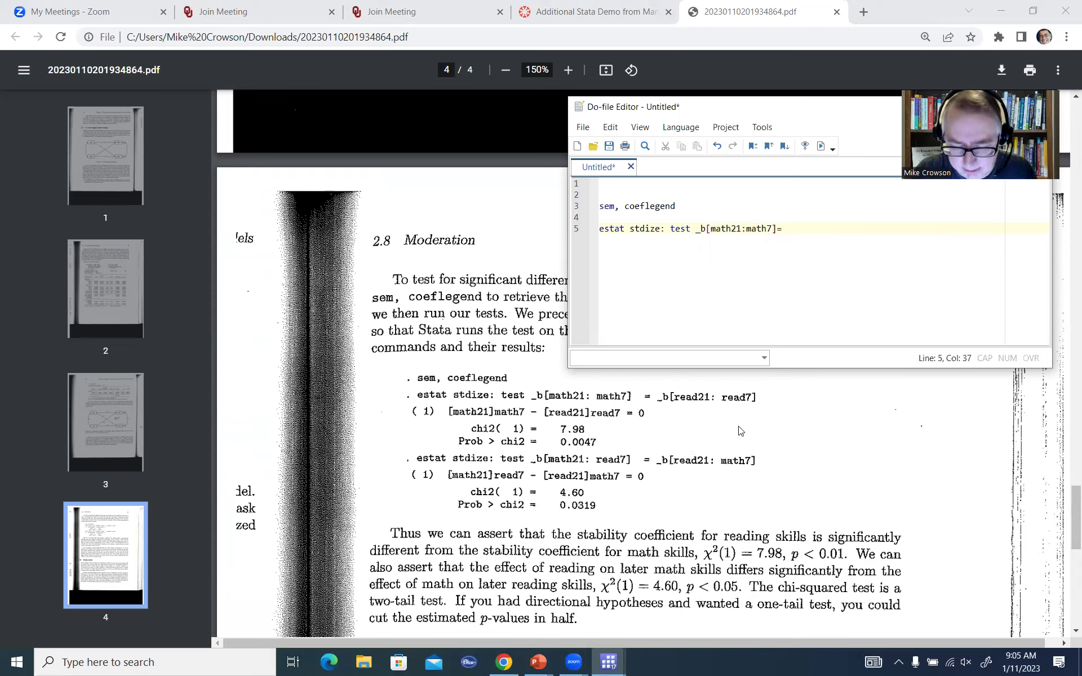
{"action": "type", "text": "_b"}
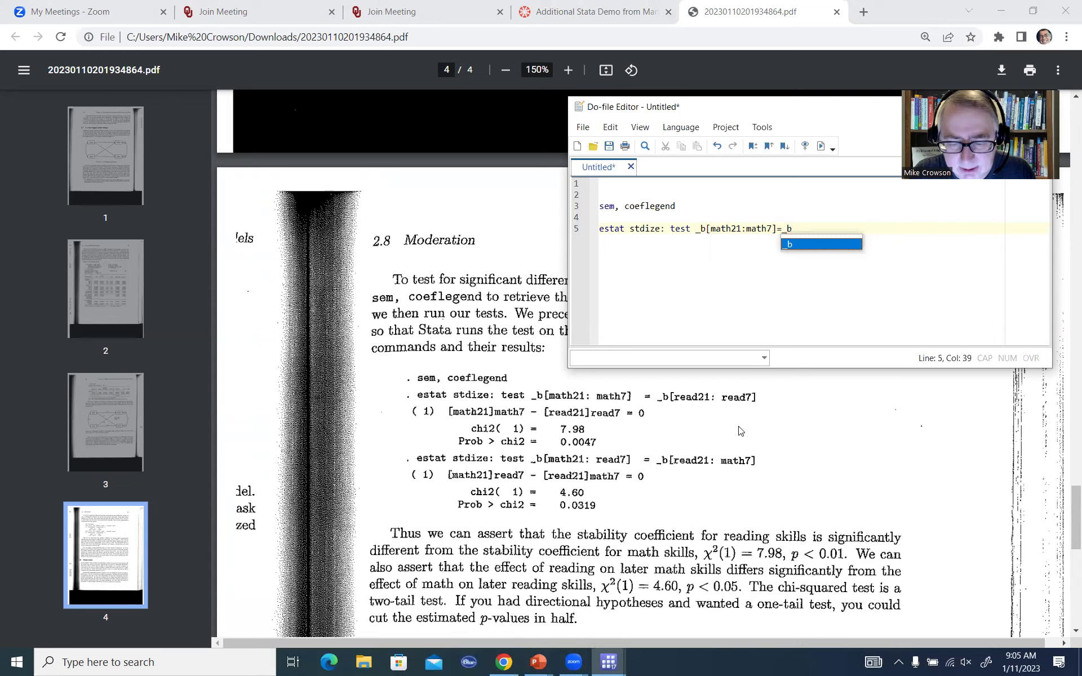
{"action": "type", "text": "[read21:read7"}
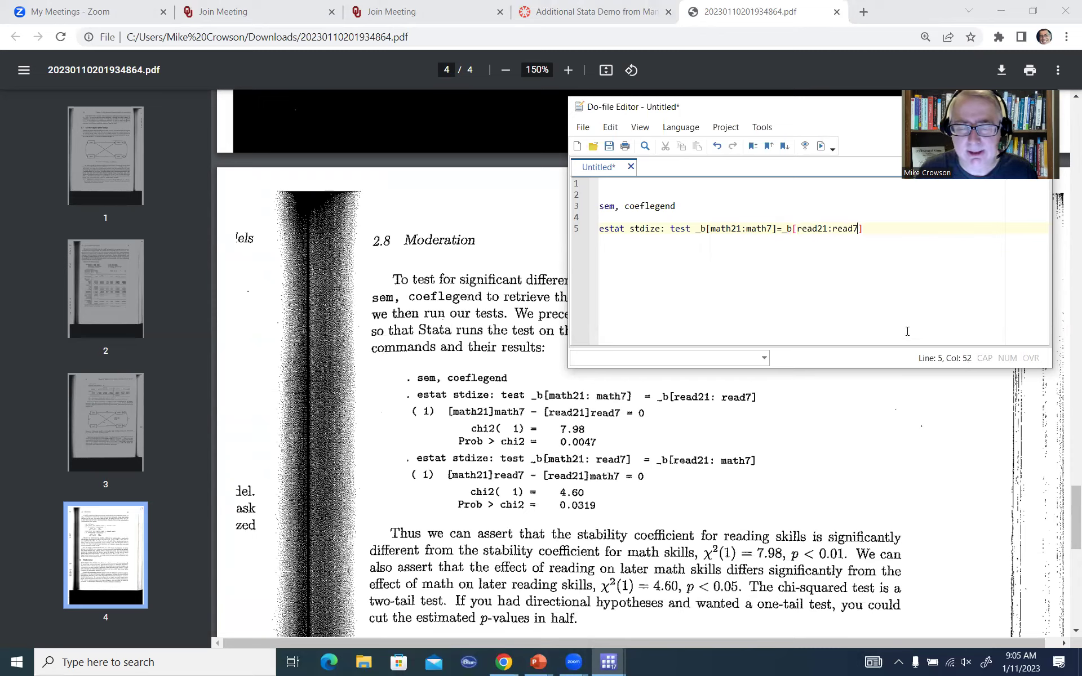
Run only the estat stdize test line comparing the math and reading stability coefficients
{"action": "left_click_drag", "start_coordinate": [877, 231], "coordinate": [645, 232]}
{"action": "left_click", "coordinate": [645, 231]}
{"action": "left_click", "coordinate": [589, 231]}
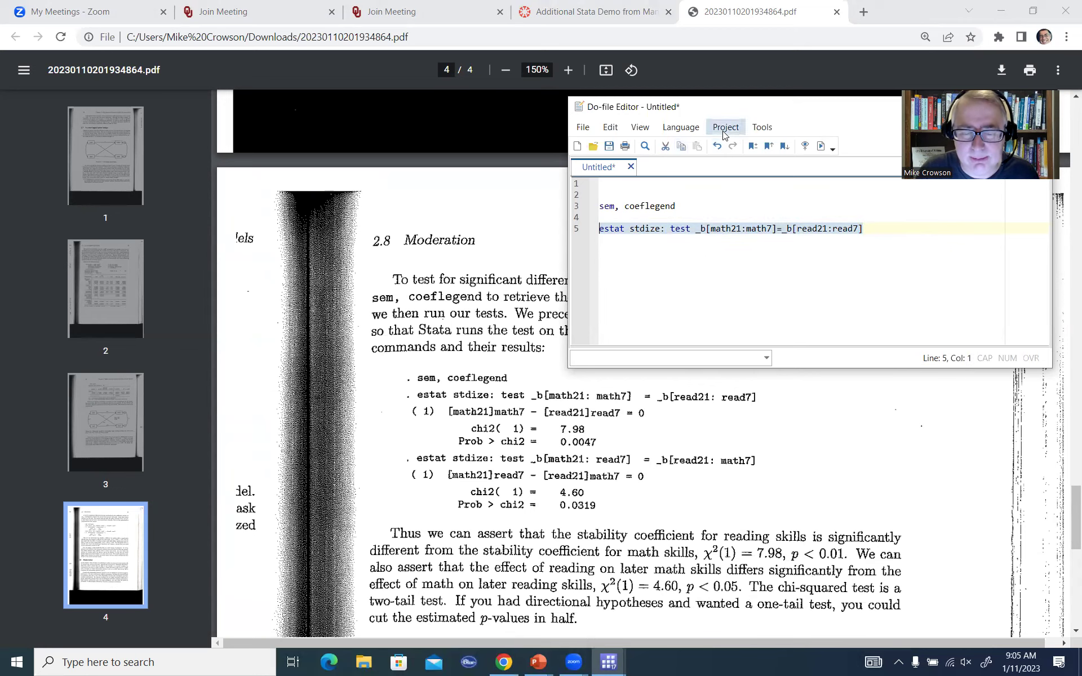
{"action": "left_click_drag", "start_coordinate": [871, 109], "coordinate": [844, 151]}
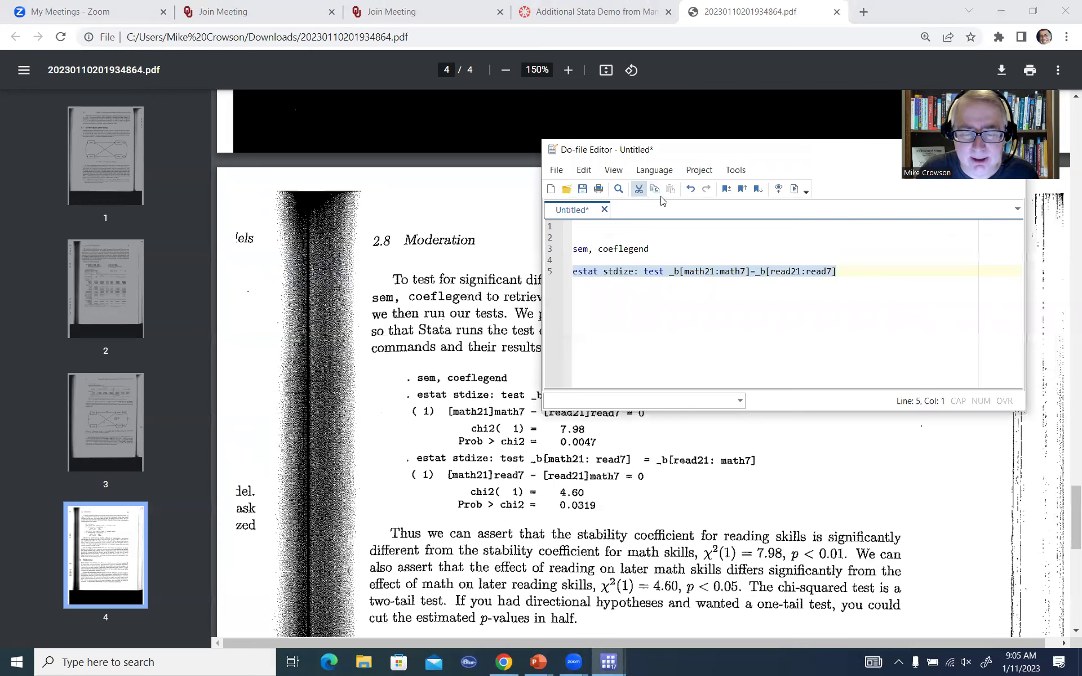
{"action": "left_click", "coordinate": [794, 189]}
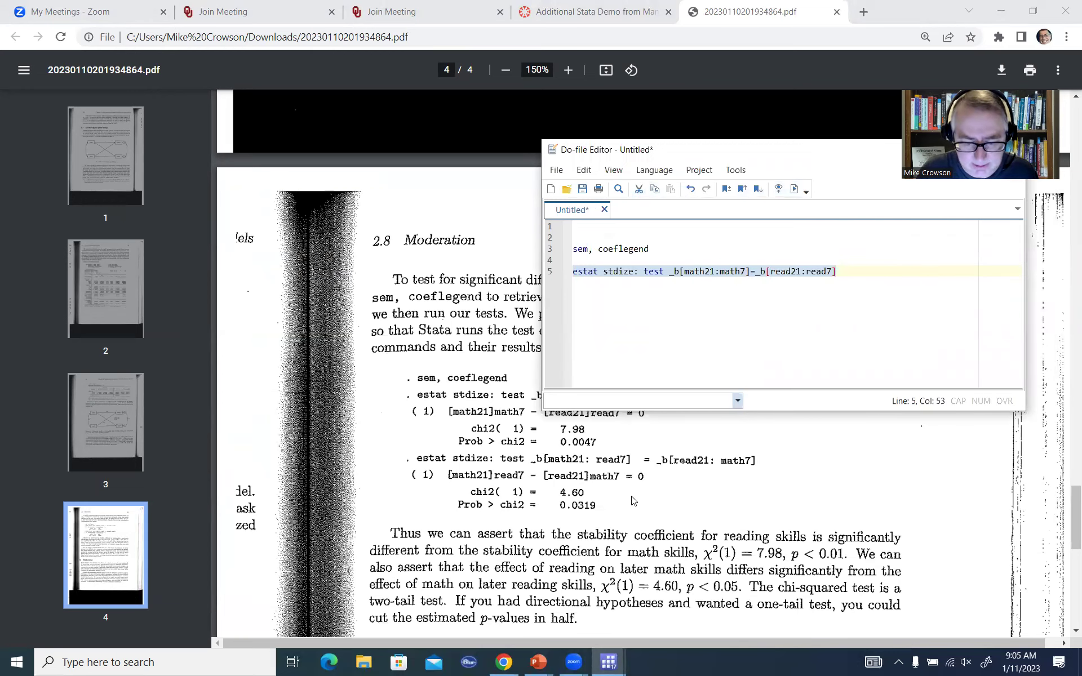
Examine the chi-square test result and its p-value for the stability coefficients in the main Stata window
{"action": "mouse_move", "coordinate": [609, 660]}
{"action": "left_click", "coordinate": [440, 626]}
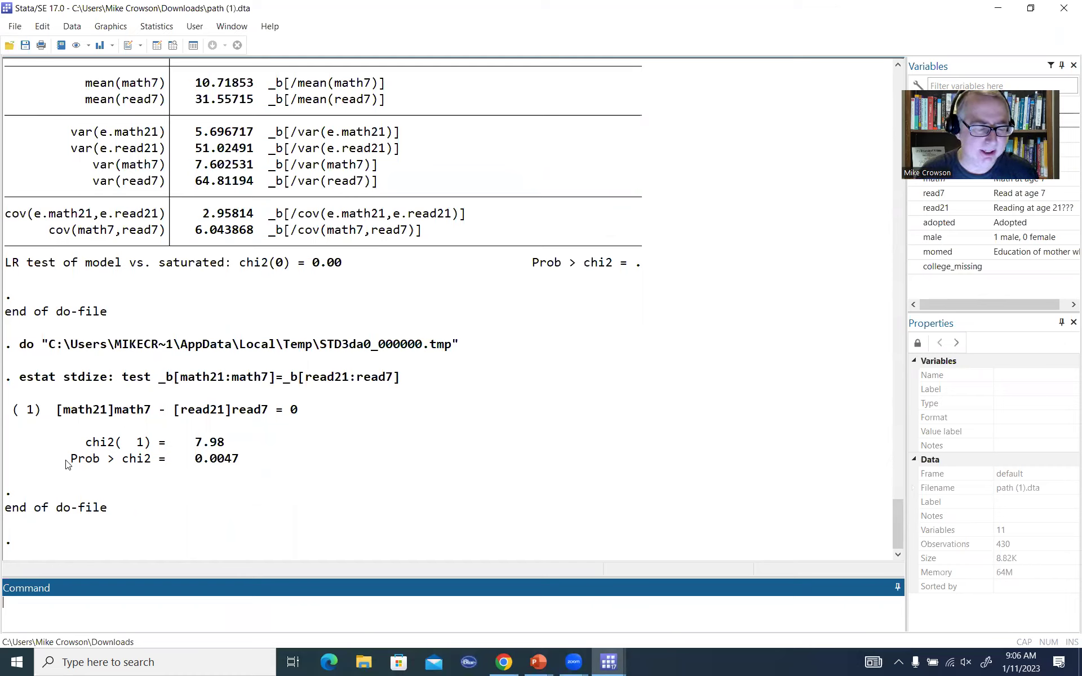
{"action": "left_click_drag", "start_coordinate": [70, 459], "coordinate": [252, 463]}
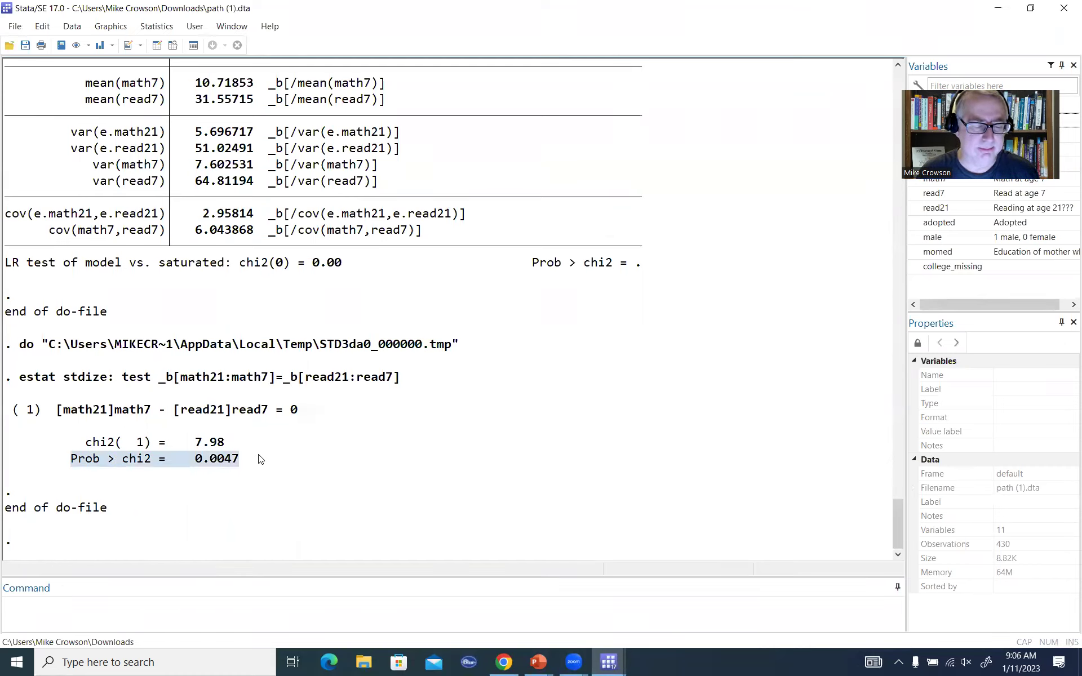
{"action": "left_click", "coordinate": [259, 459]}
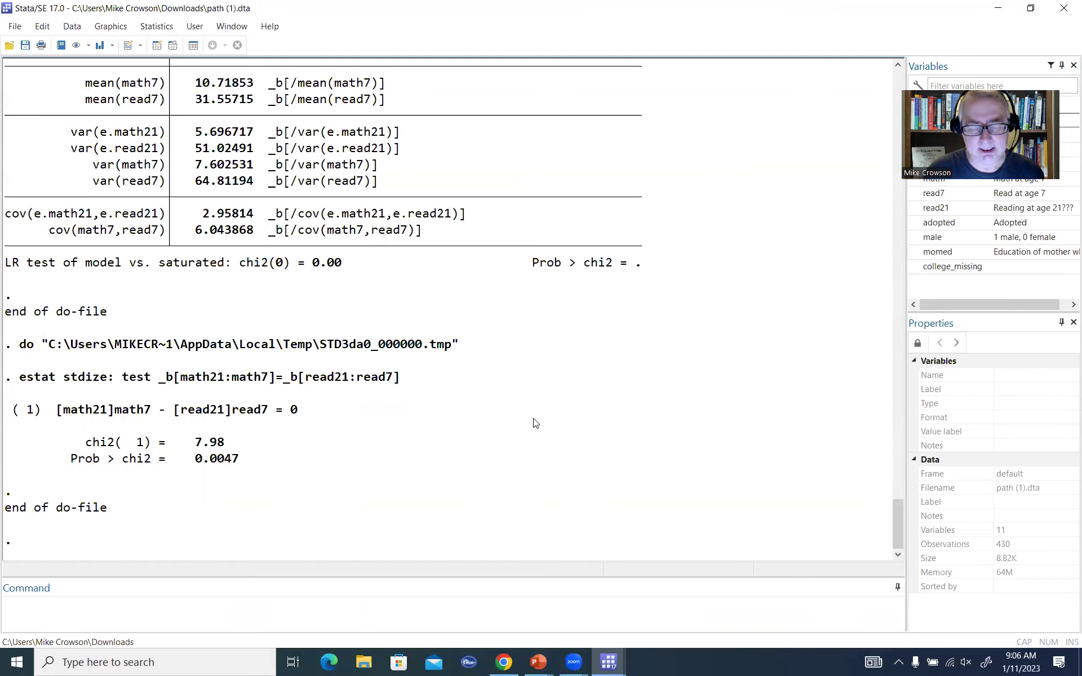
Review the standardized paths in the SEM Builder diagram and return to the PDF's example tests on page 89
{"action": "mouse_move", "coordinate": [609, 662]}
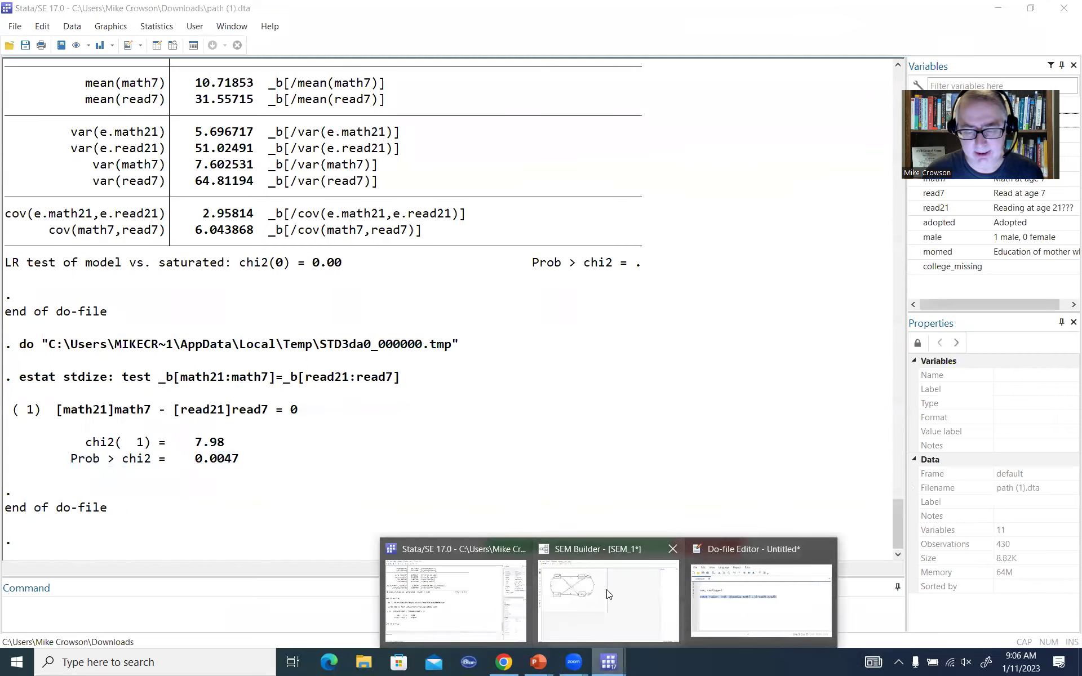
{"action": "key", "text": "alt+Tab"}
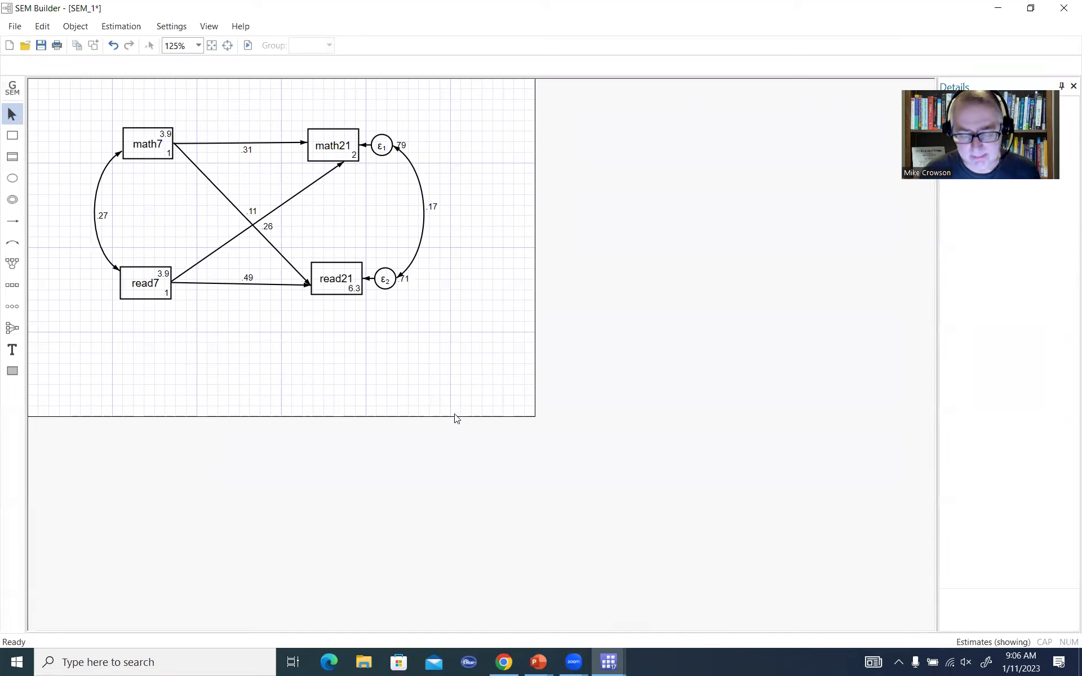
{"action": "left_click", "coordinate": [503, 663]}
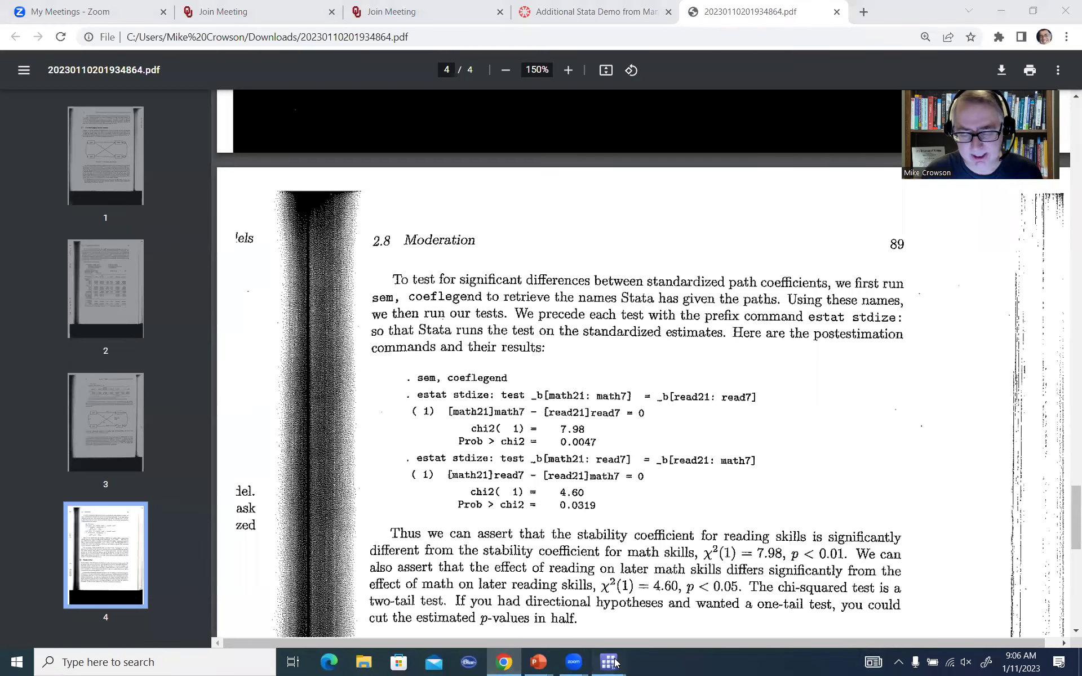
Return to the Do-file Editor and start a second test below the first: estat stdize: test _b[math21:read7]
{"action": "left_click", "coordinate": [761, 598]}
{"action": "left_click", "coordinate": [856, 289]}
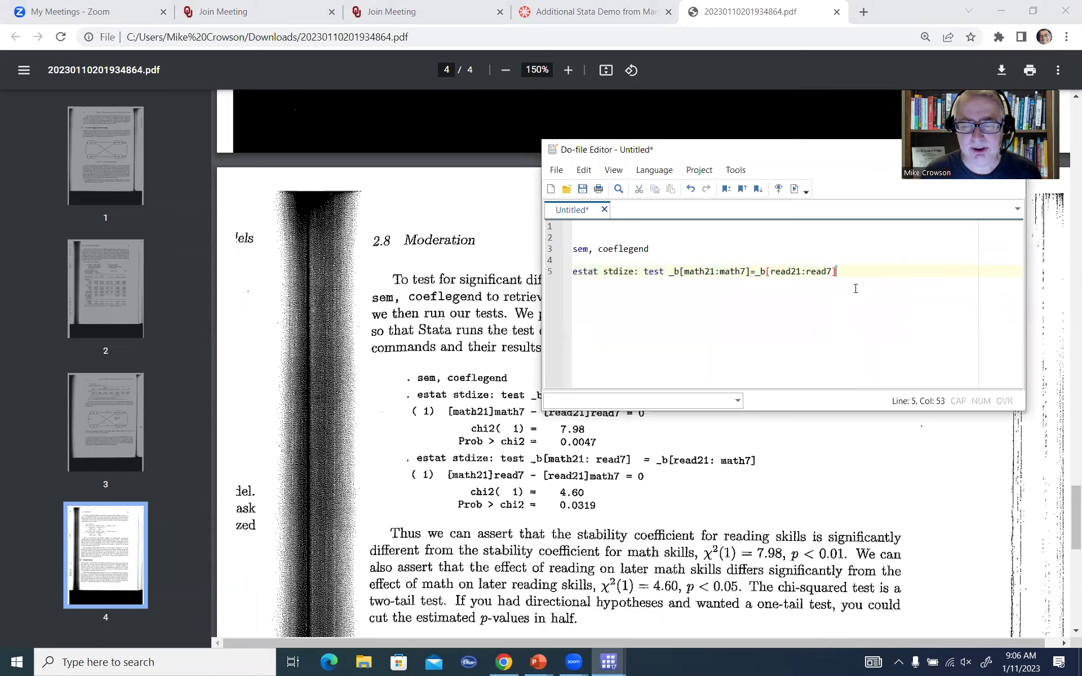
{"action": "key", "text": "Return"}
{"action": "key", "text": "Return"}
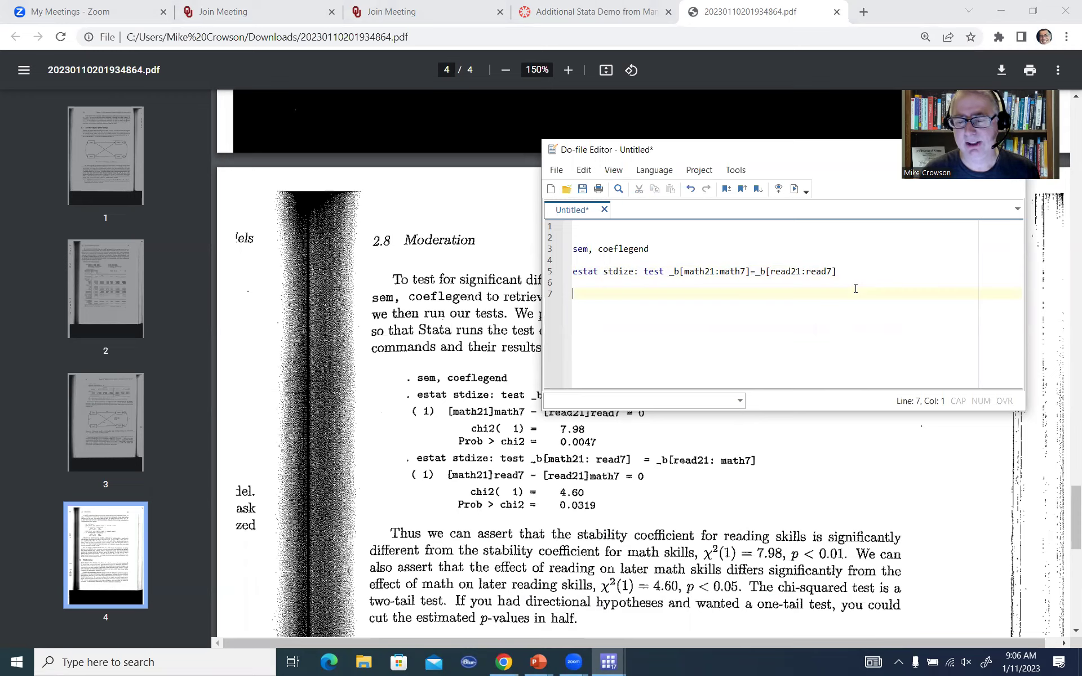
{"action": "type", "text": "estat stdize: test _"}
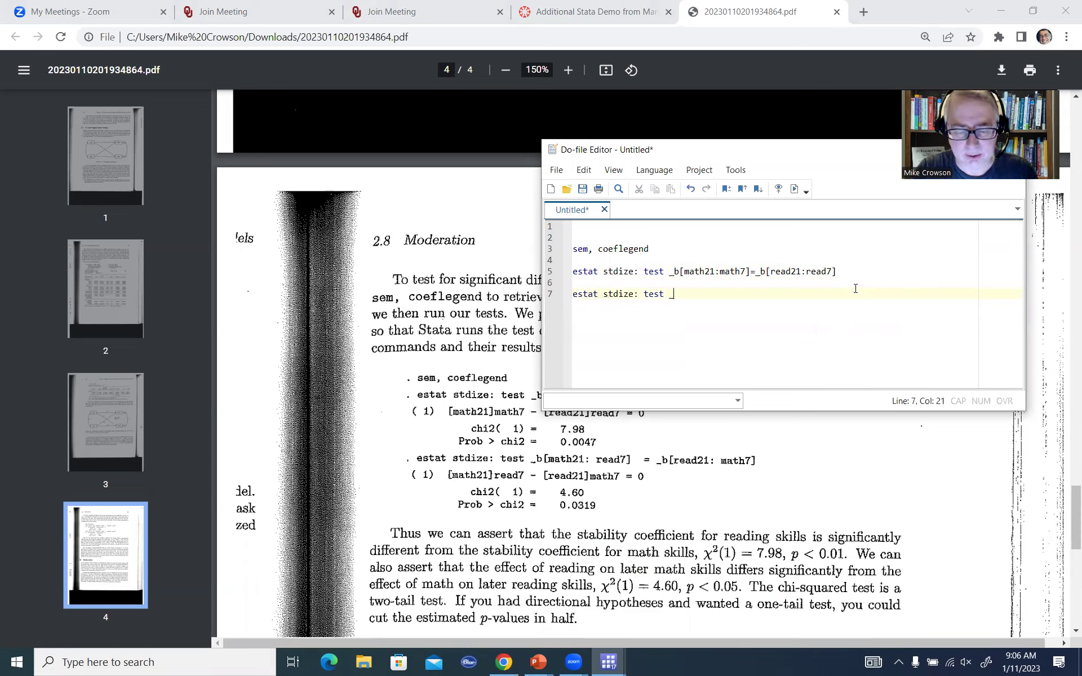
{"action": "type", "text": "b["}
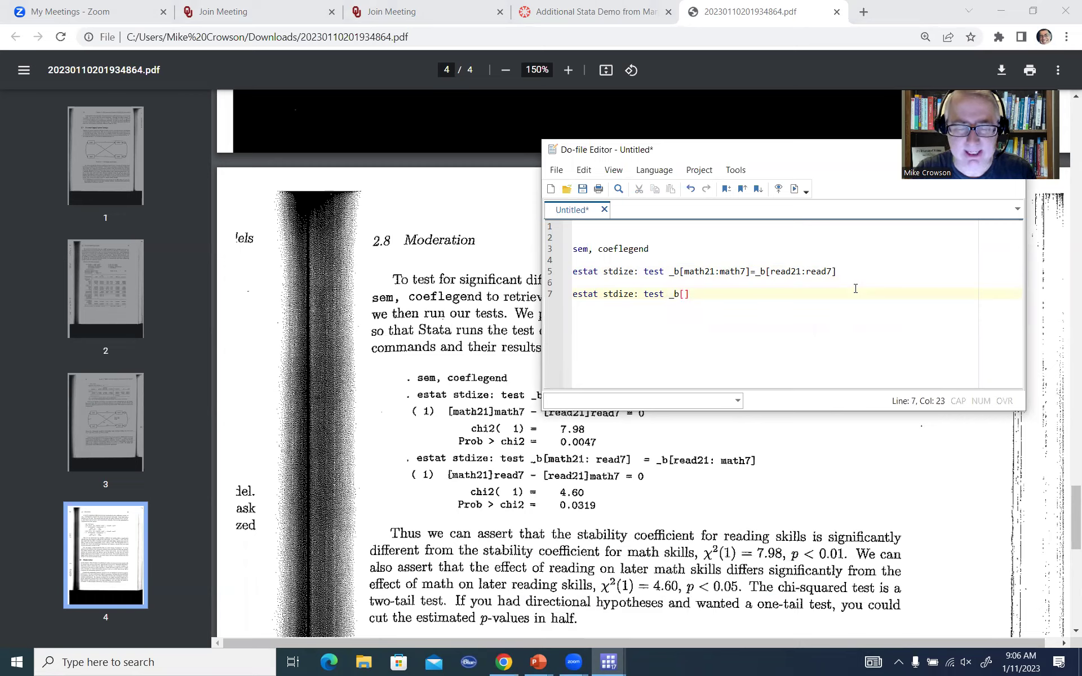
{"action": "type", "text": "math21:"}
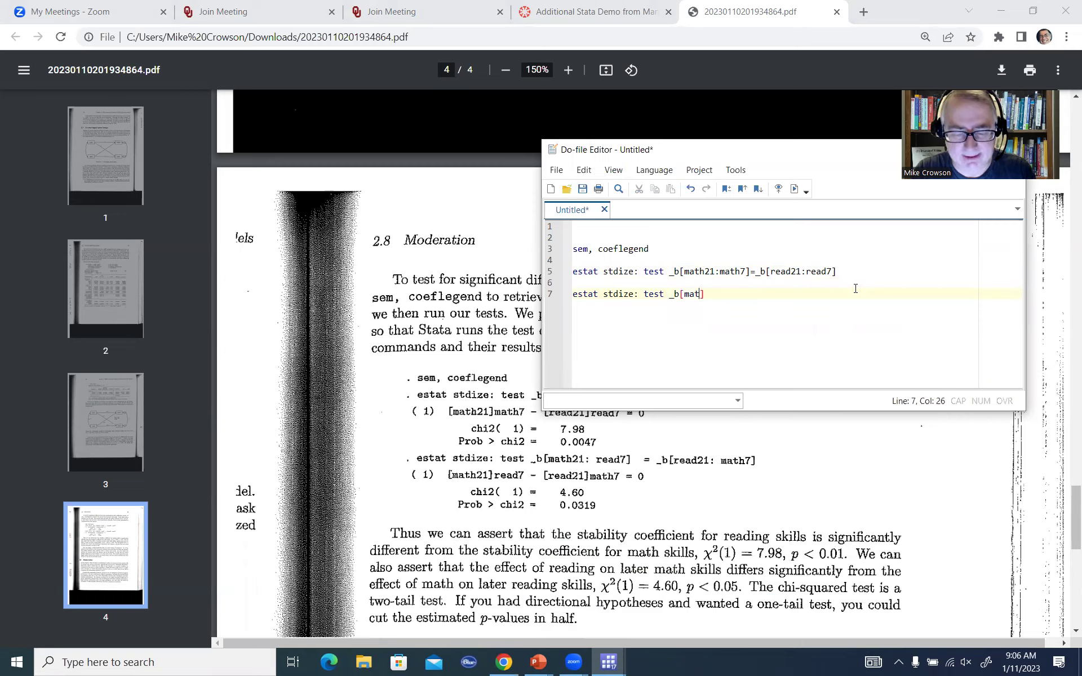
{"action": "type", "text": "read7"}
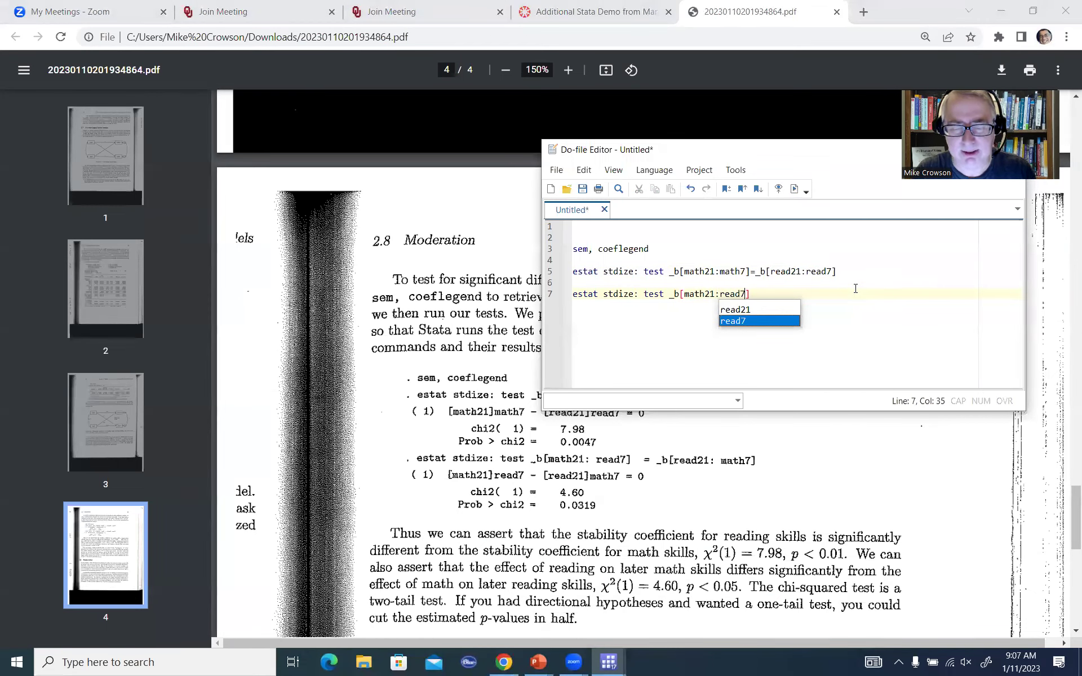
{"action": "key", "text": "Right"}
Complete the cross-lagged test by equating the coefficient with _b[read21:math7]
{"action": "type", "text": "= "}
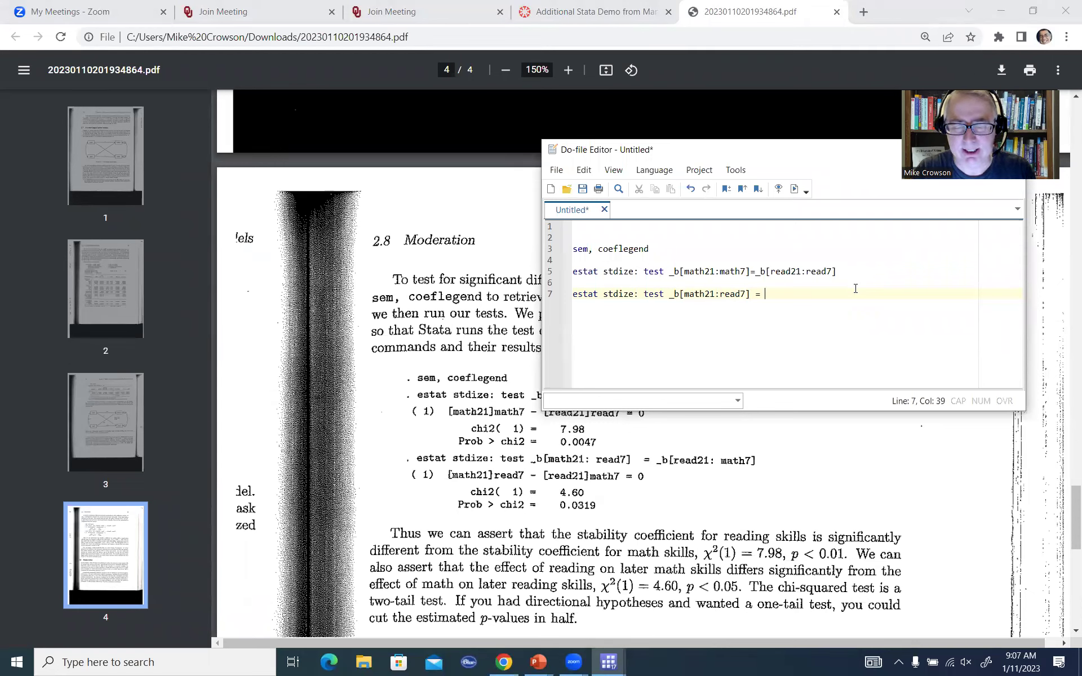
{"action": "type", "text": "_b["}
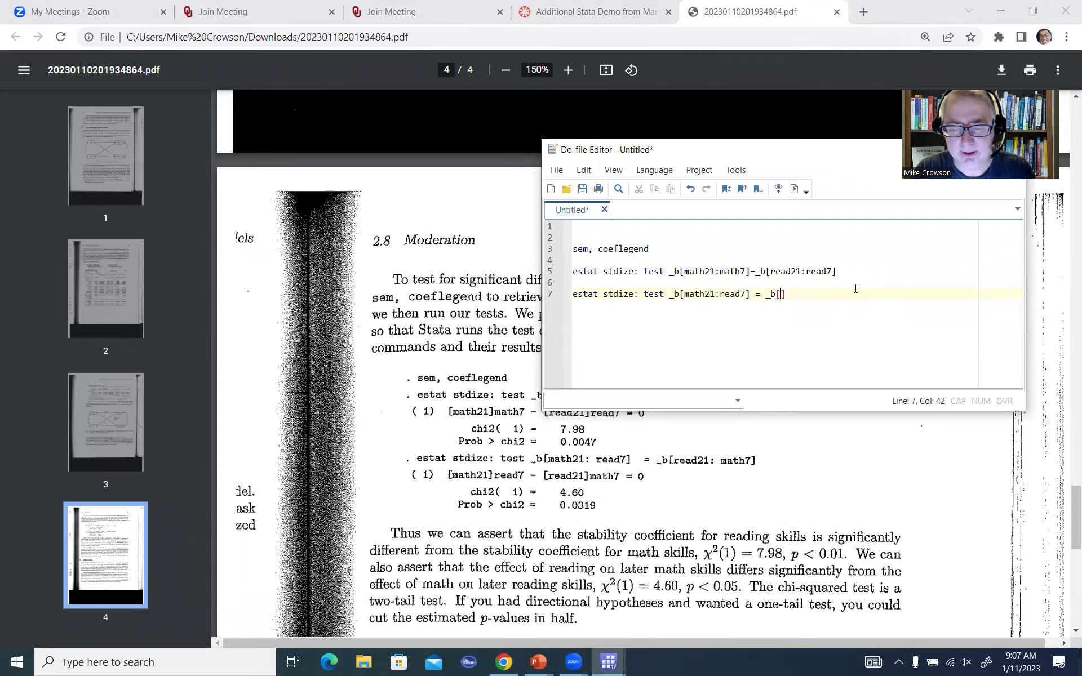
{"action": "type", "text": "read21:"}
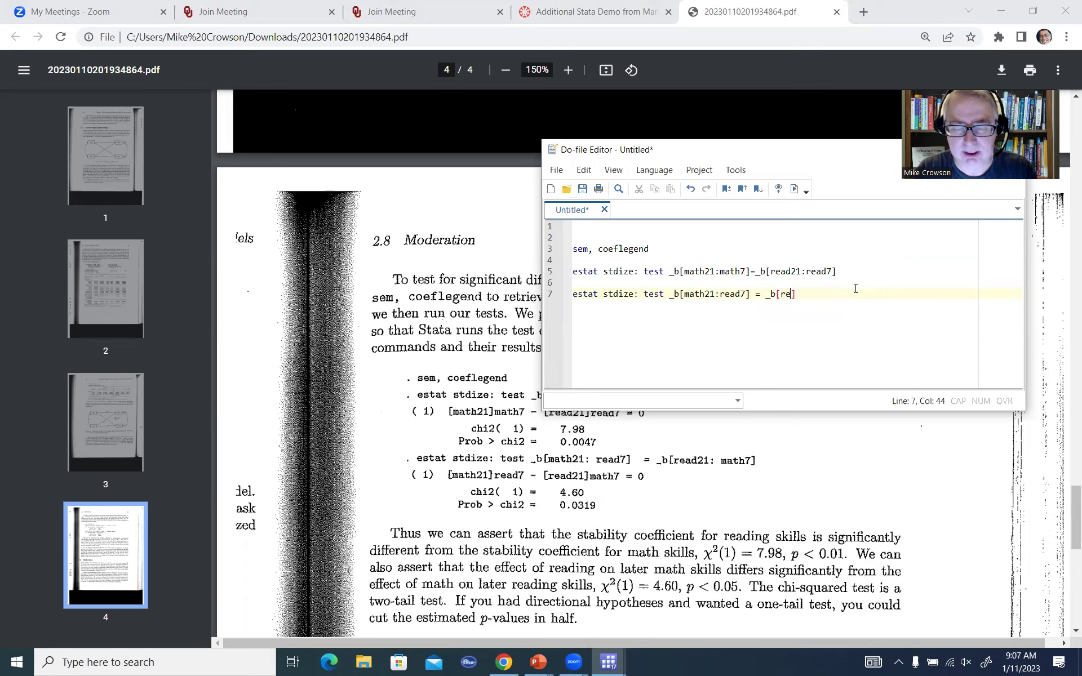
{"action": "type", "text": "math7"}
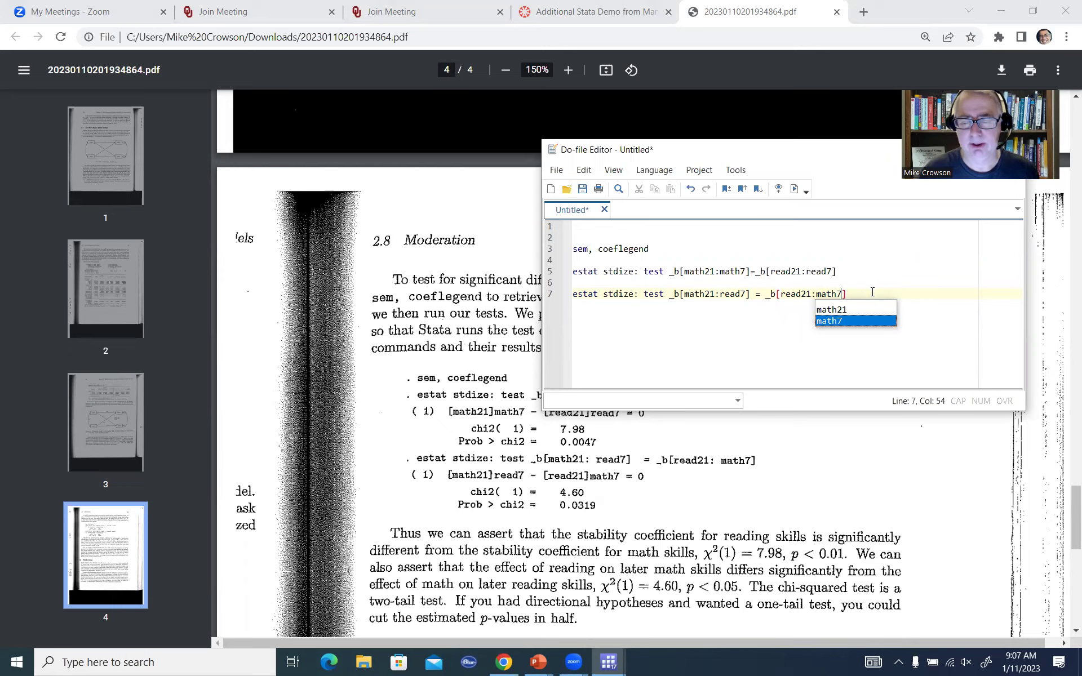
{"action": "type", "text": "]"}
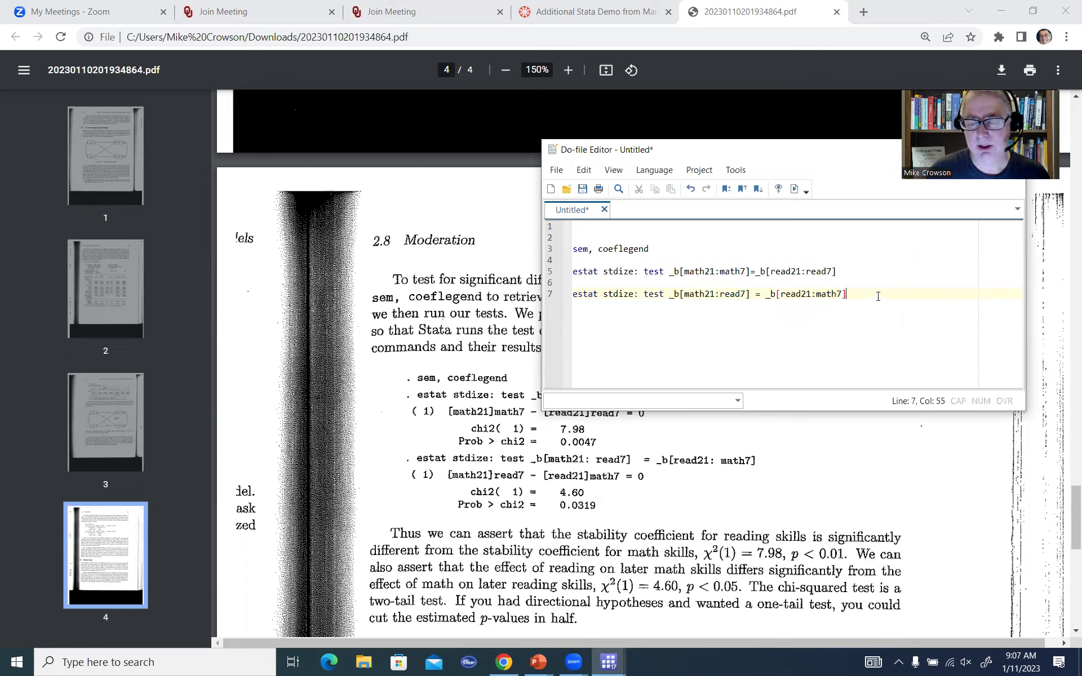
Run only the estat stdize test line comparing the cross-lagged coefficients and bring up the main Stata results window
{"action": "left_click", "coordinate": [550, 294]}
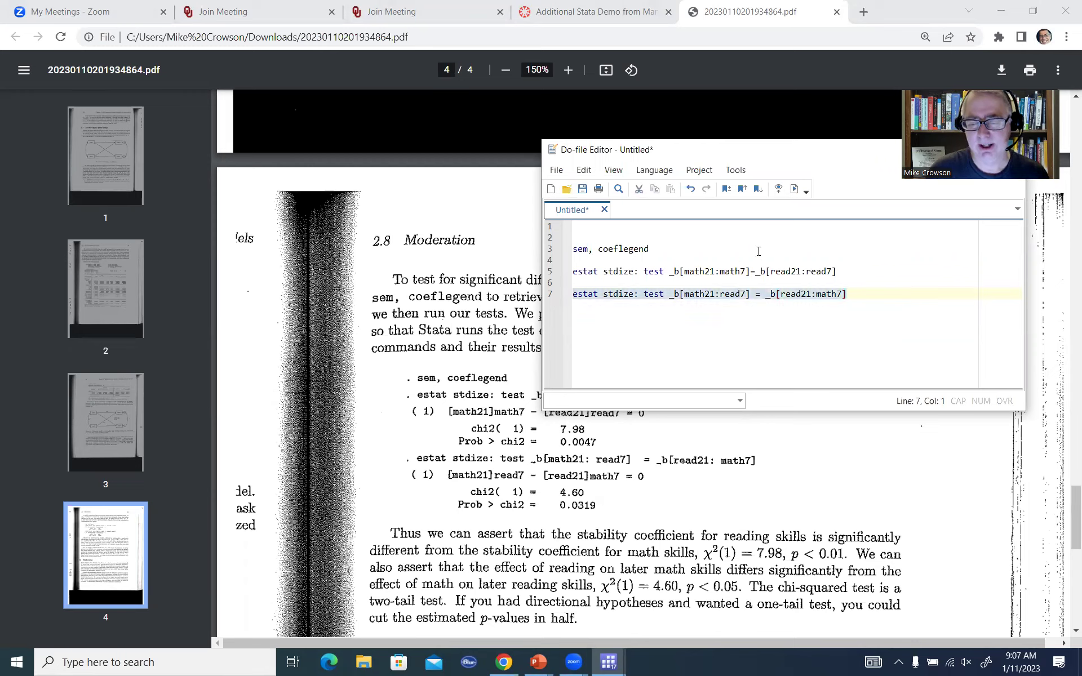
{"action": "left_click", "coordinate": [794, 189]}
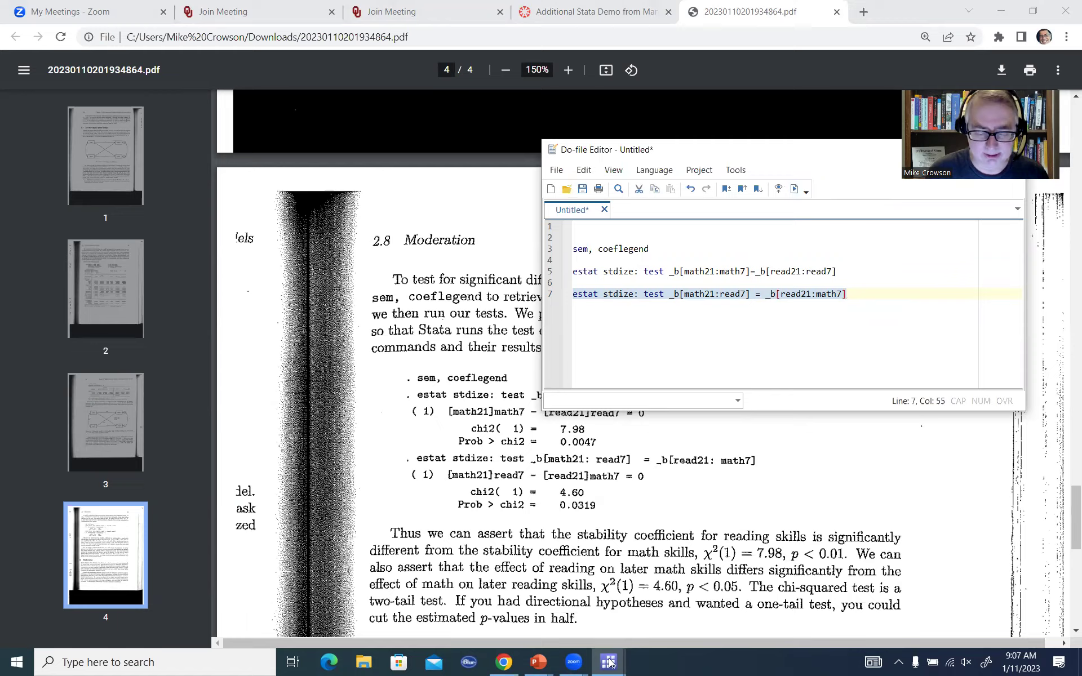
{"action": "left_click", "coordinate": [457, 591]}
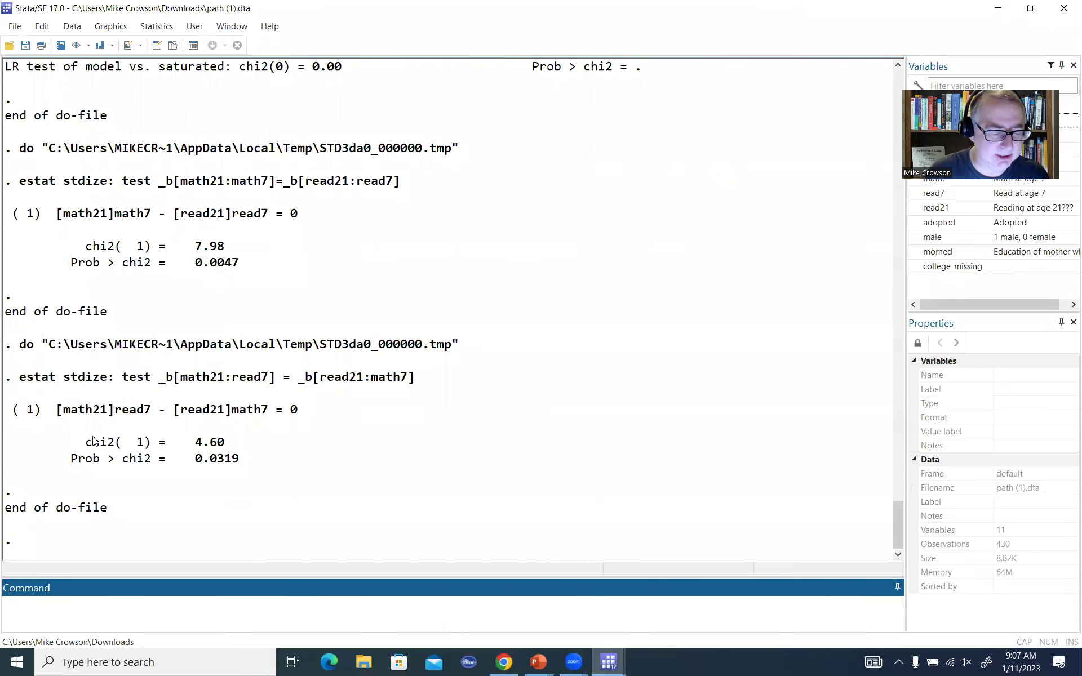
Examine the chi-square and p-value of the cross-lagged test, and bring up the standardized path diagram in the SEM Builder
{"action": "left_click_drag", "start_coordinate": [86, 443], "coordinate": [254, 472]}
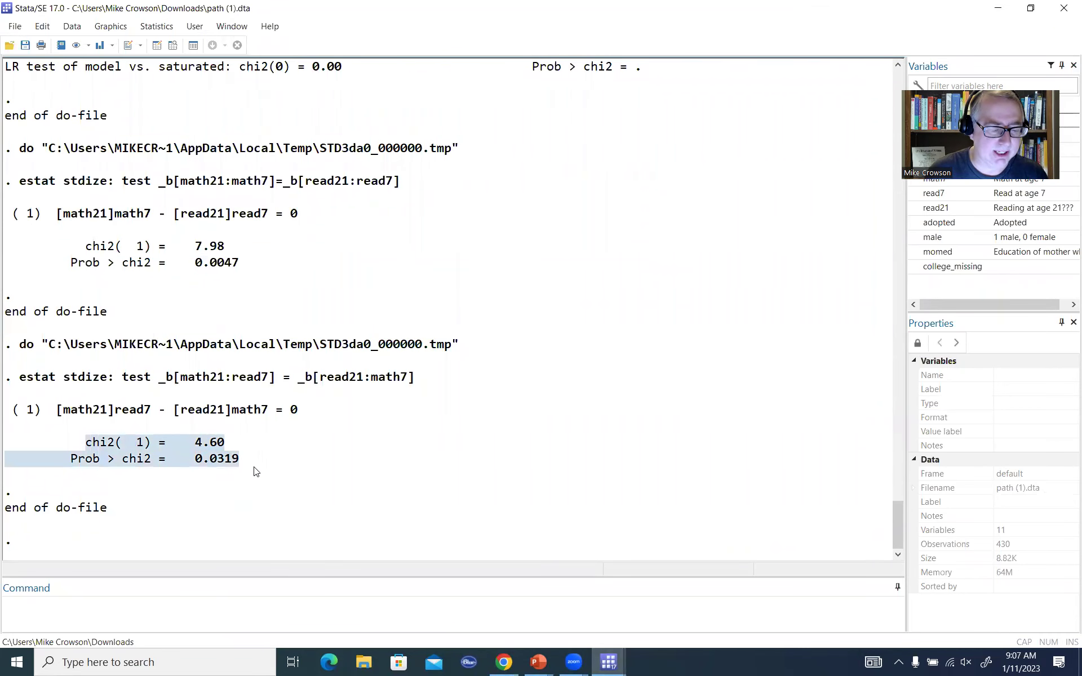
{"action": "left_click", "coordinate": [219, 472]}
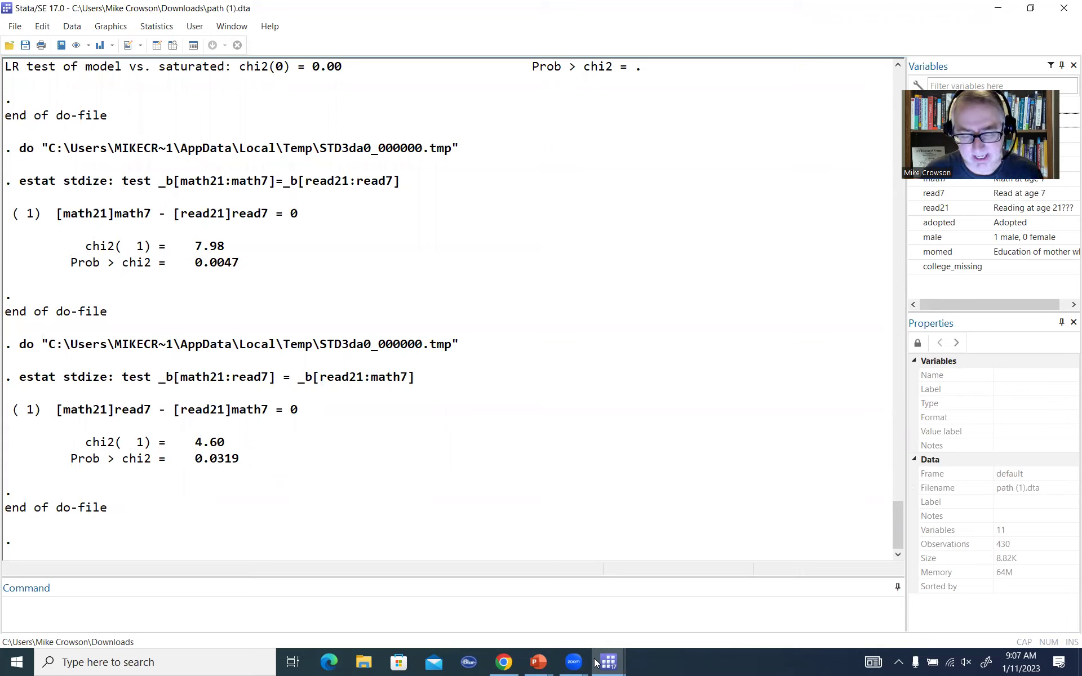
{"action": "mouse_move", "coordinate": [609, 662]}
{"action": "left_click", "coordinate": [626, 598]}
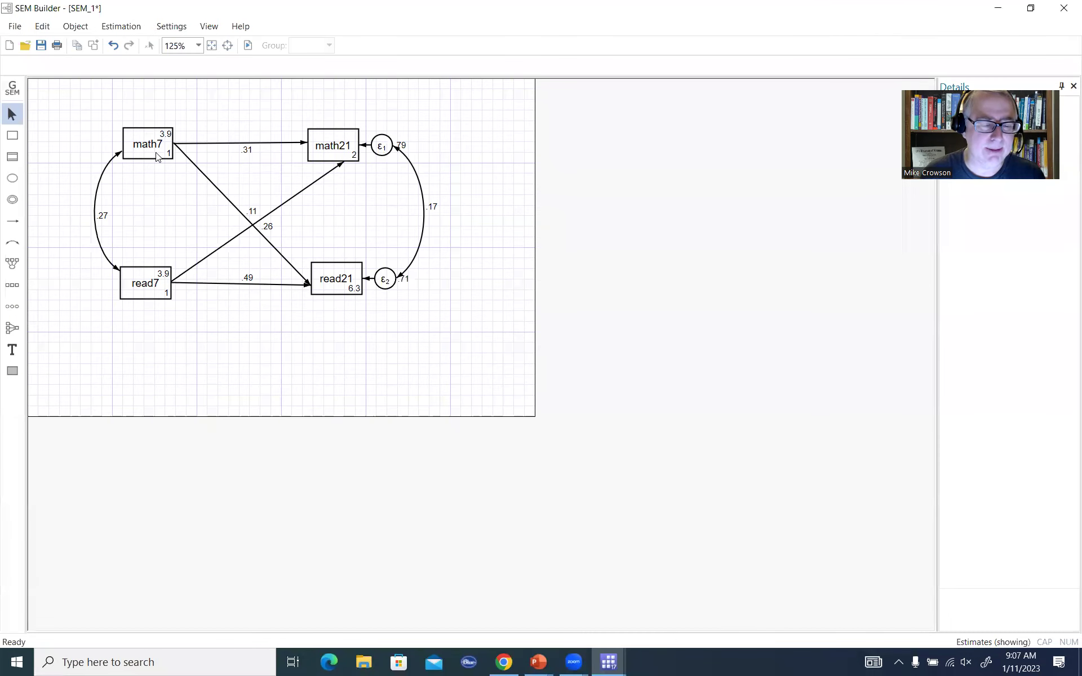